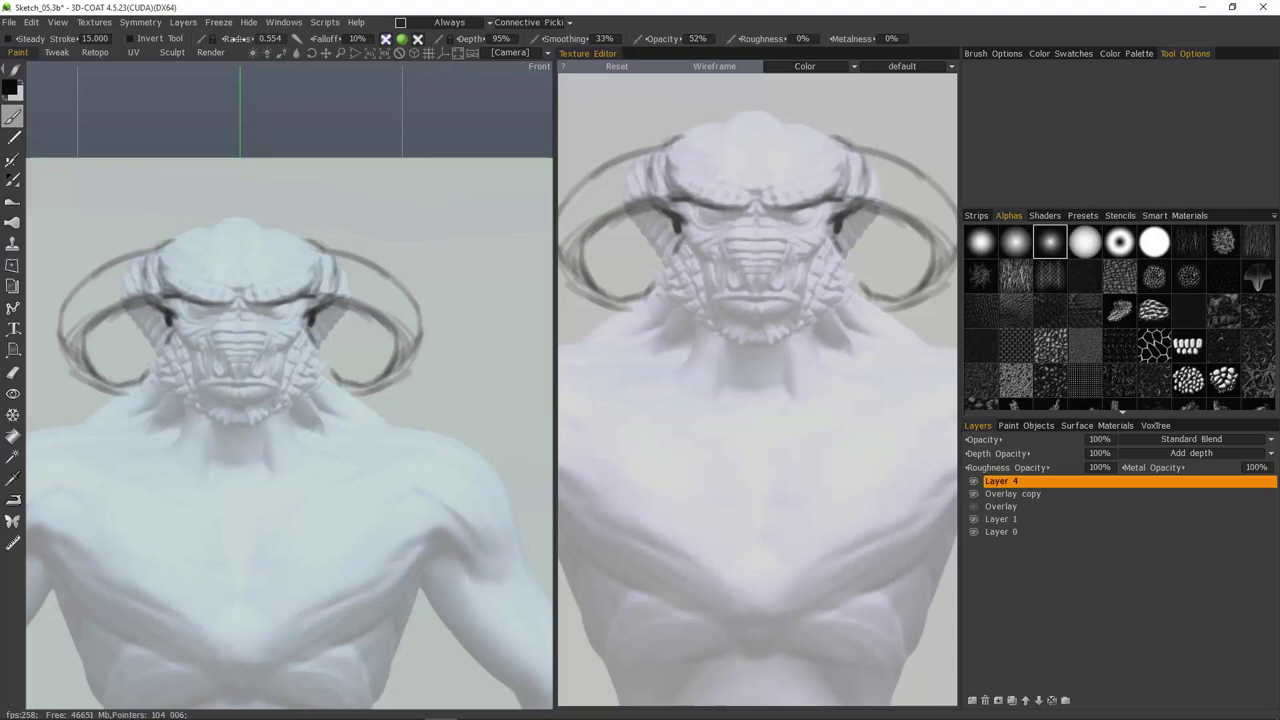
Step: Open the brush tapering settings and bend the curve from a low start up to a peak about a third of the way along
left_click(297, 40)
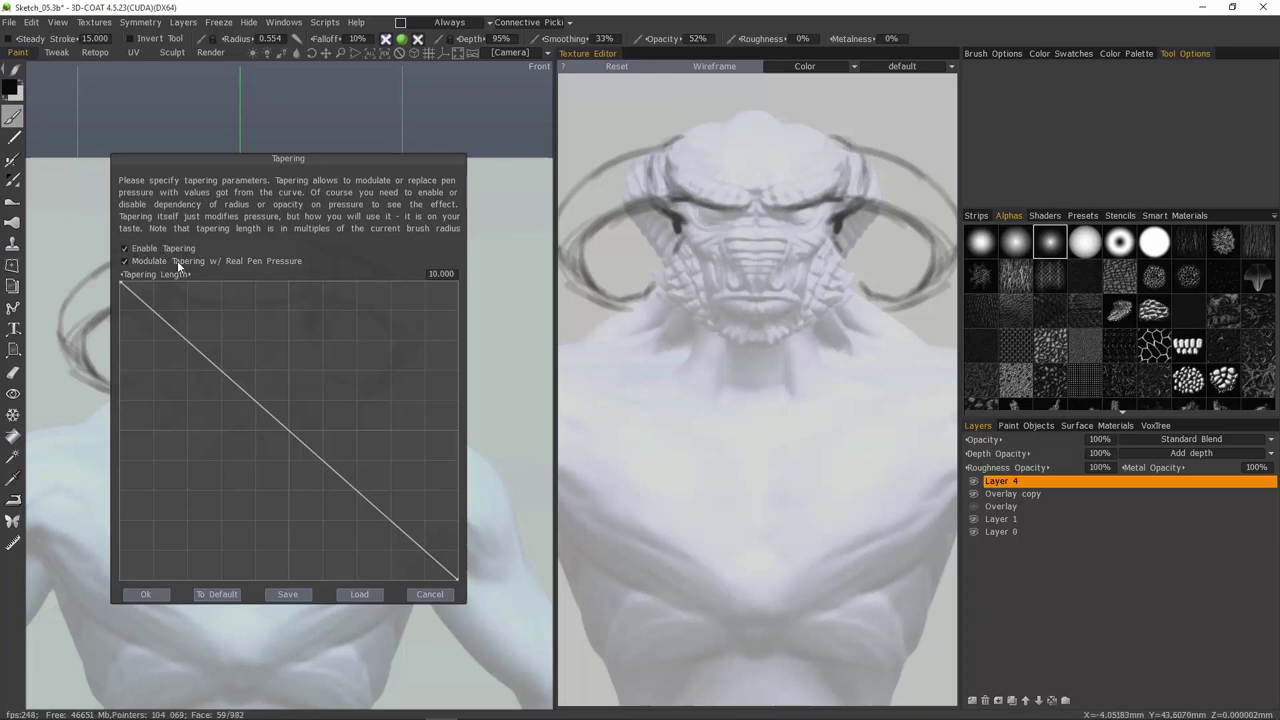
left_click(138, 262)
left_click(282, 259)
left_click_drag(121, 283, 150, 283)
left_click_drag(122, 281, 247, 301)
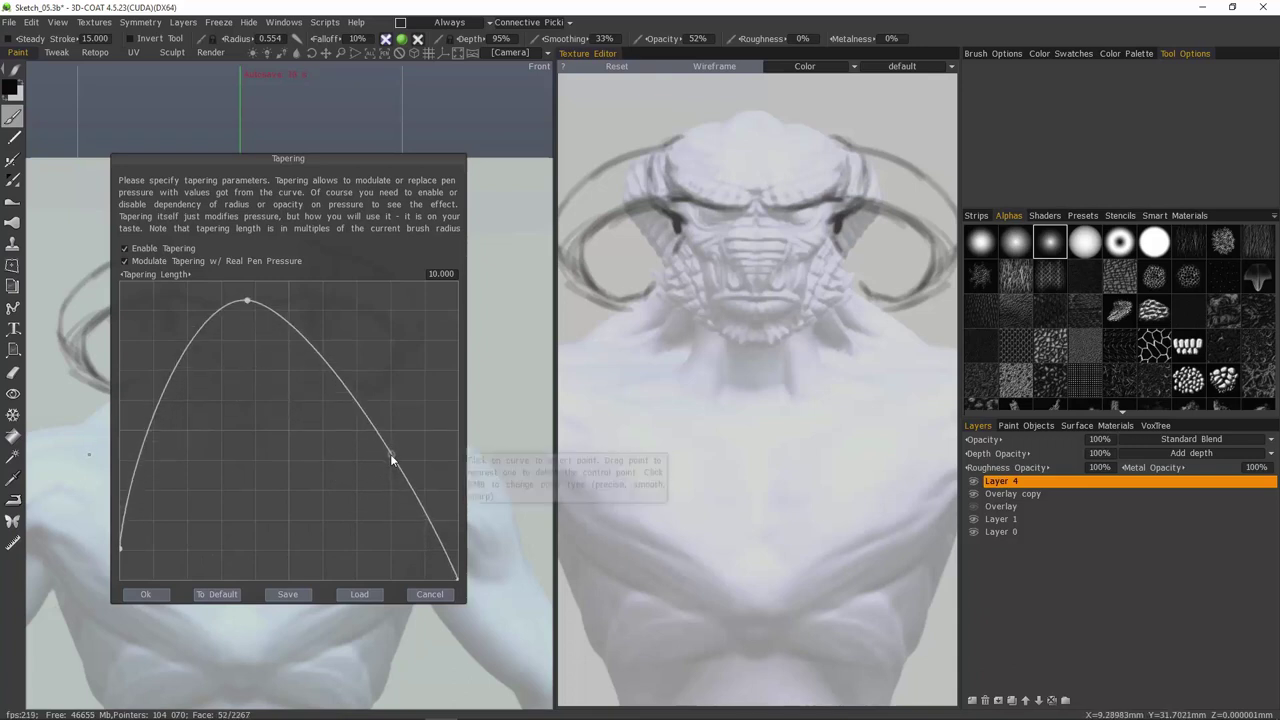
Step: Shape the tapering curve into a symmetrical arch with two smooth control points near its upper edge, and apply it
left_click_drag(389, 452, 389, 332)
left_click_drag(248, 307, 208, 323)
left_click(211, 323)
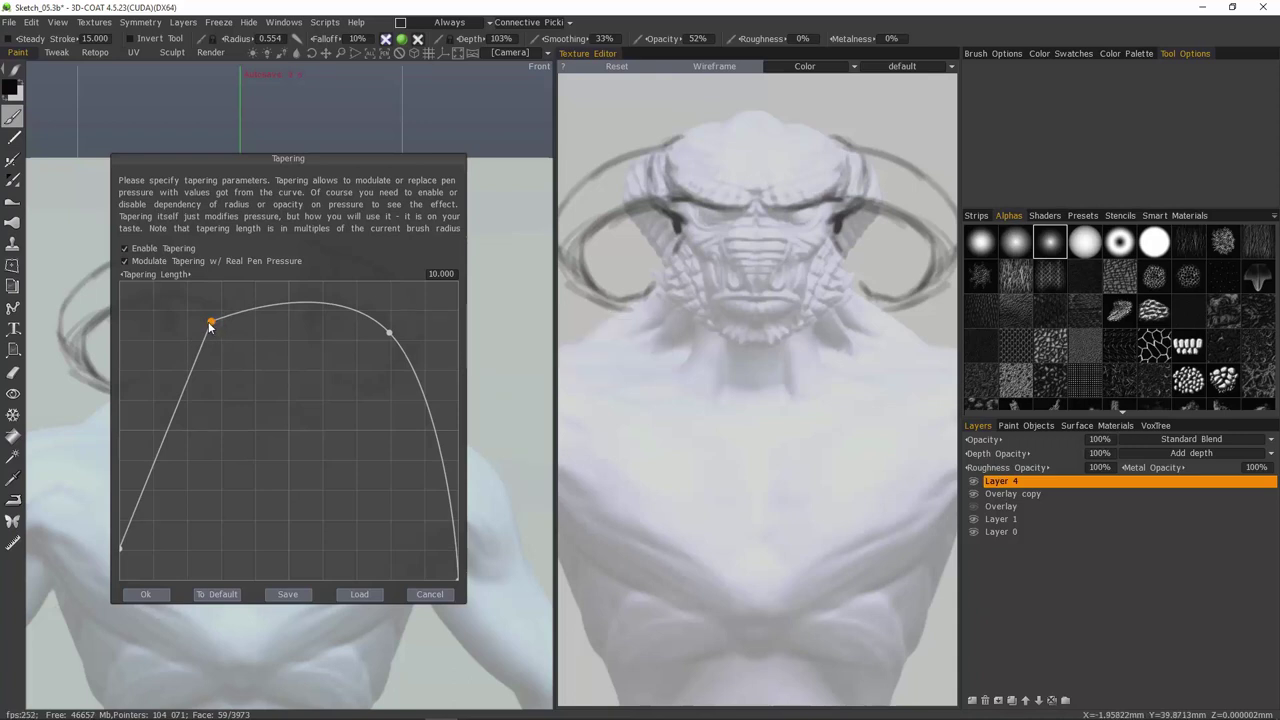
right_click(211, 323)
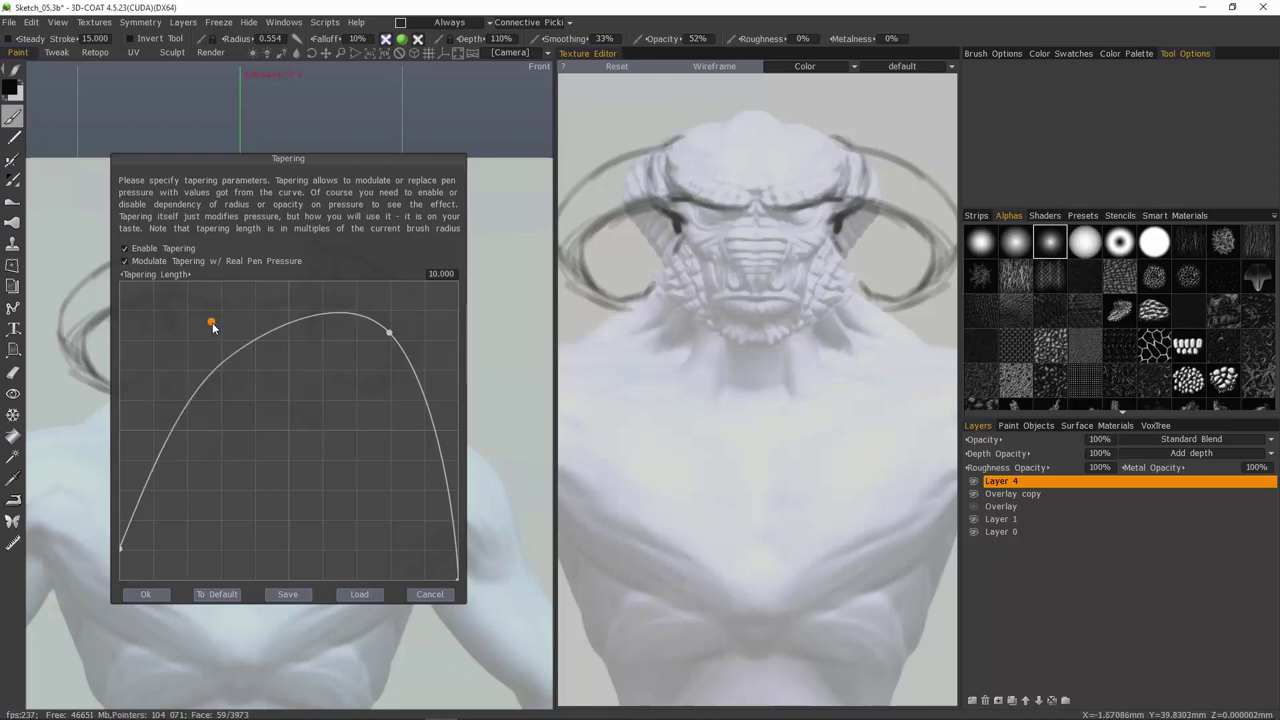
left_click_drag(211, 323, 183, 280)
left_click(389, 333)
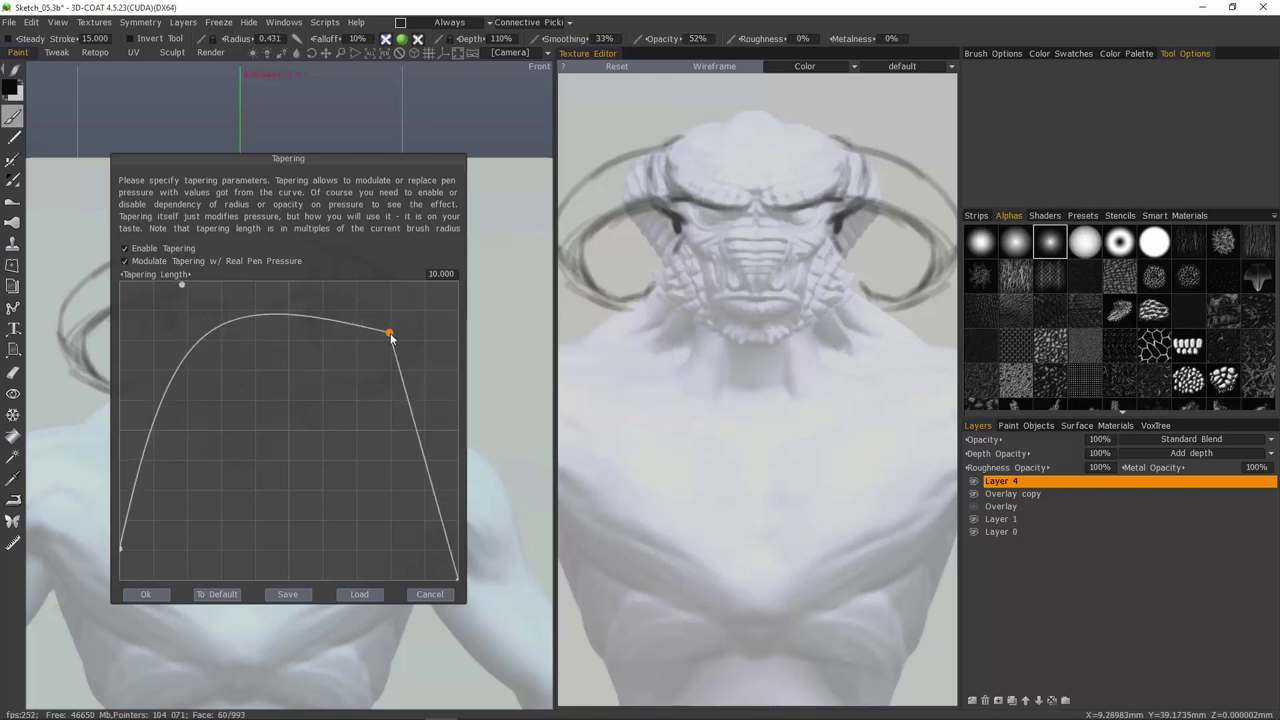
right_click(389, 334)
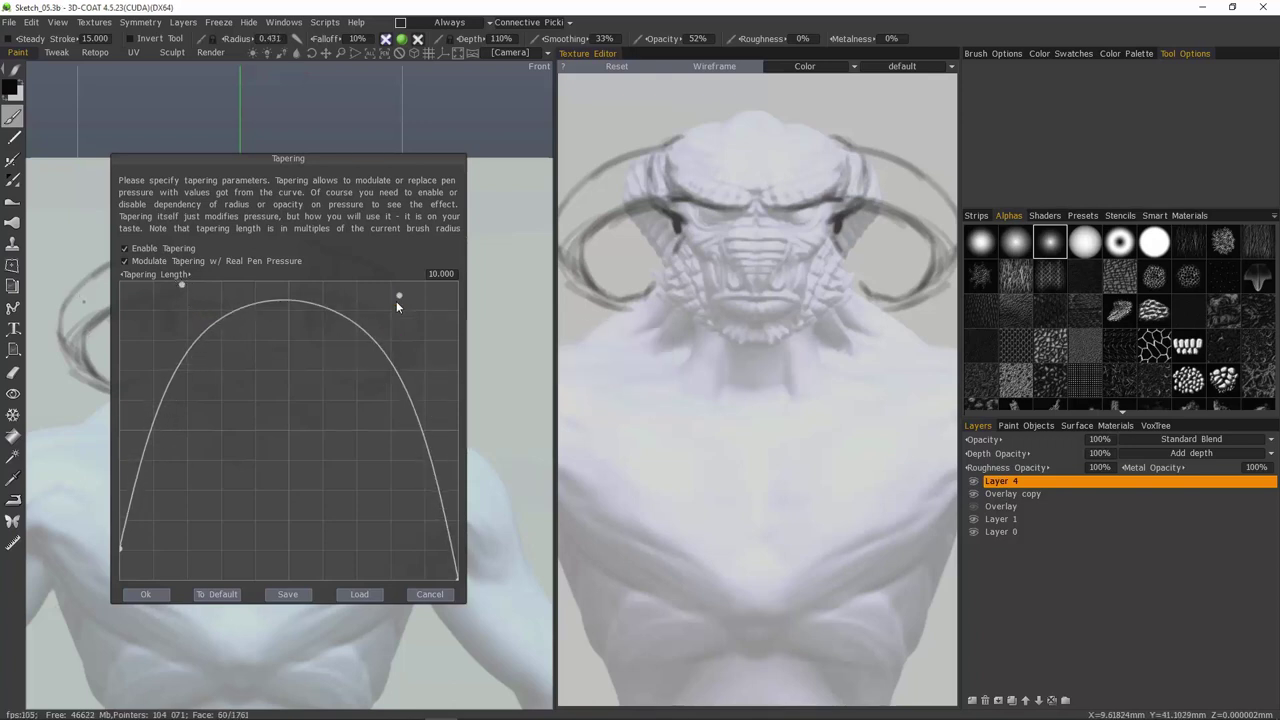
left_click_drag(398, 298, 396, 287)
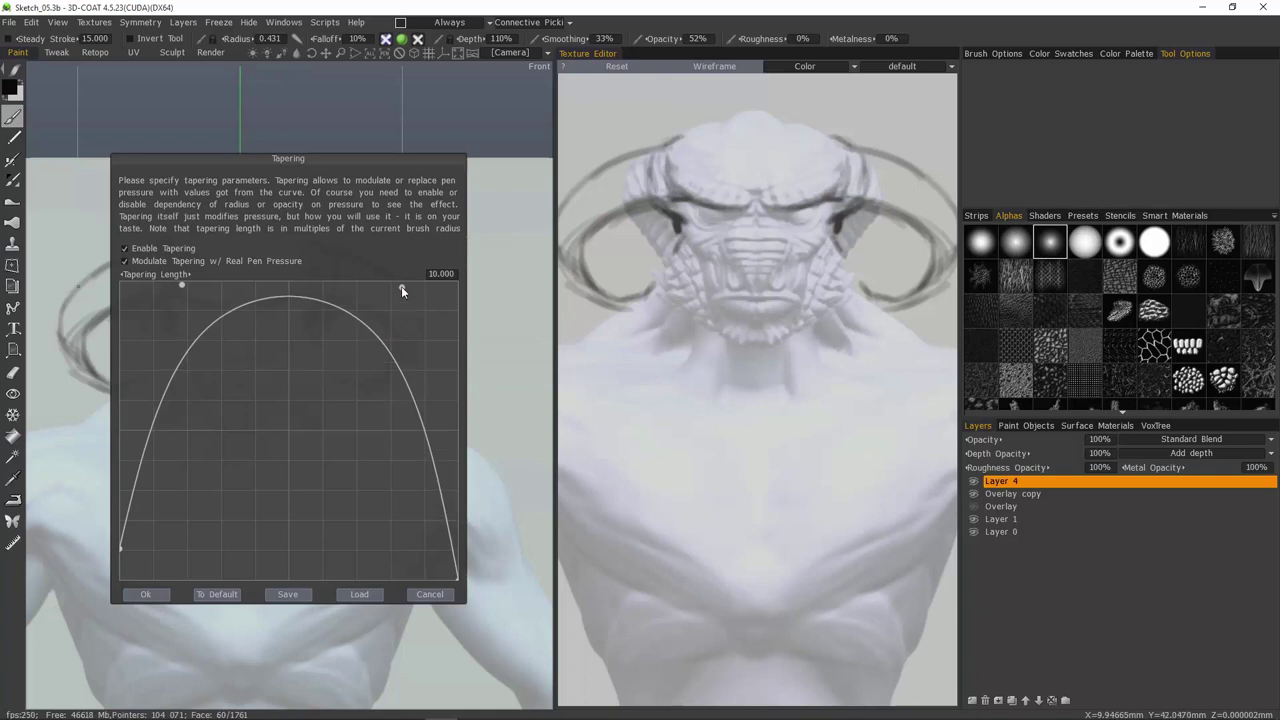
left_click(145, 595)
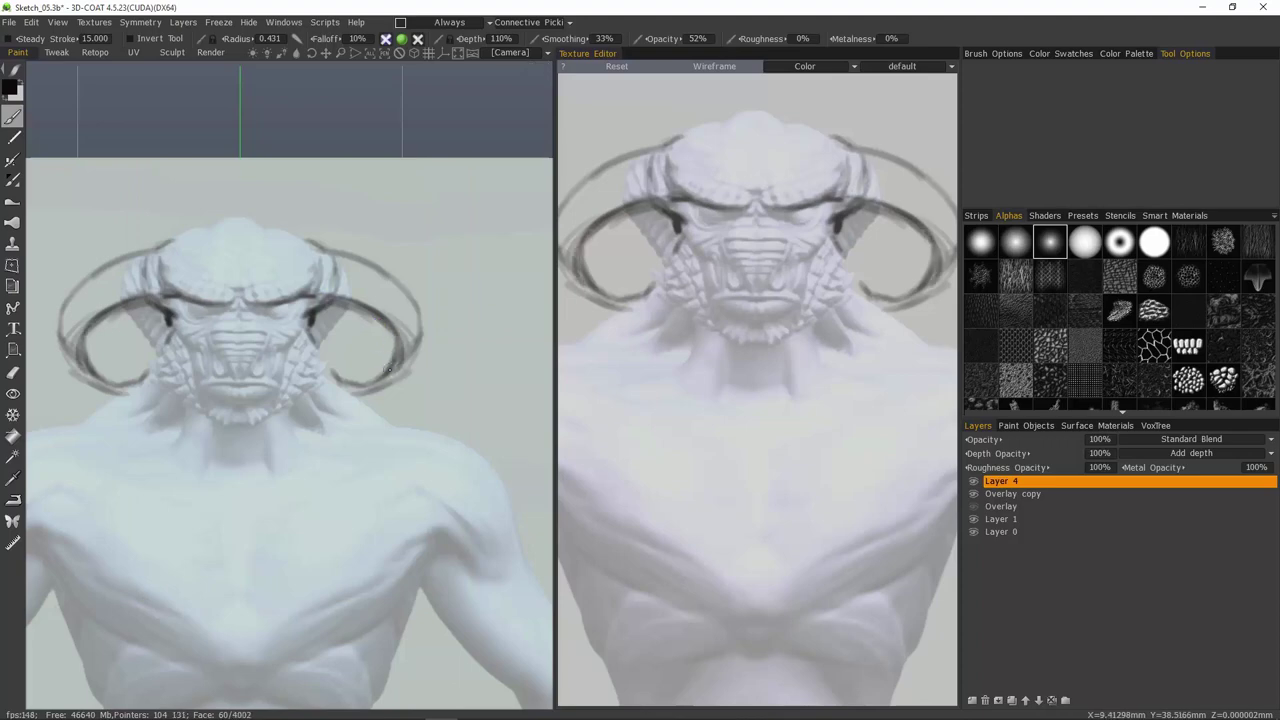
Step: Darken the lower curve of the horns and paint rows of short horizontal tapered test strokes across the chest
mouse_move(408, 299)
left_mouse_down()
mouse_move(406, 368)
mouse_move(349, 393)
left_mouse_up()
left_click_drag(130, 509, 70, 511)
mouse_move(396, 537)
left_mouse_down()
mouse_move(336, 540)
mouse_move(356, 563)
left_mouse_up()
left_click_drag(320, 511, 262, 513)
left_click_drag(362, 484, 254, 488)
left_click_drag(408, 465, 342, 466)
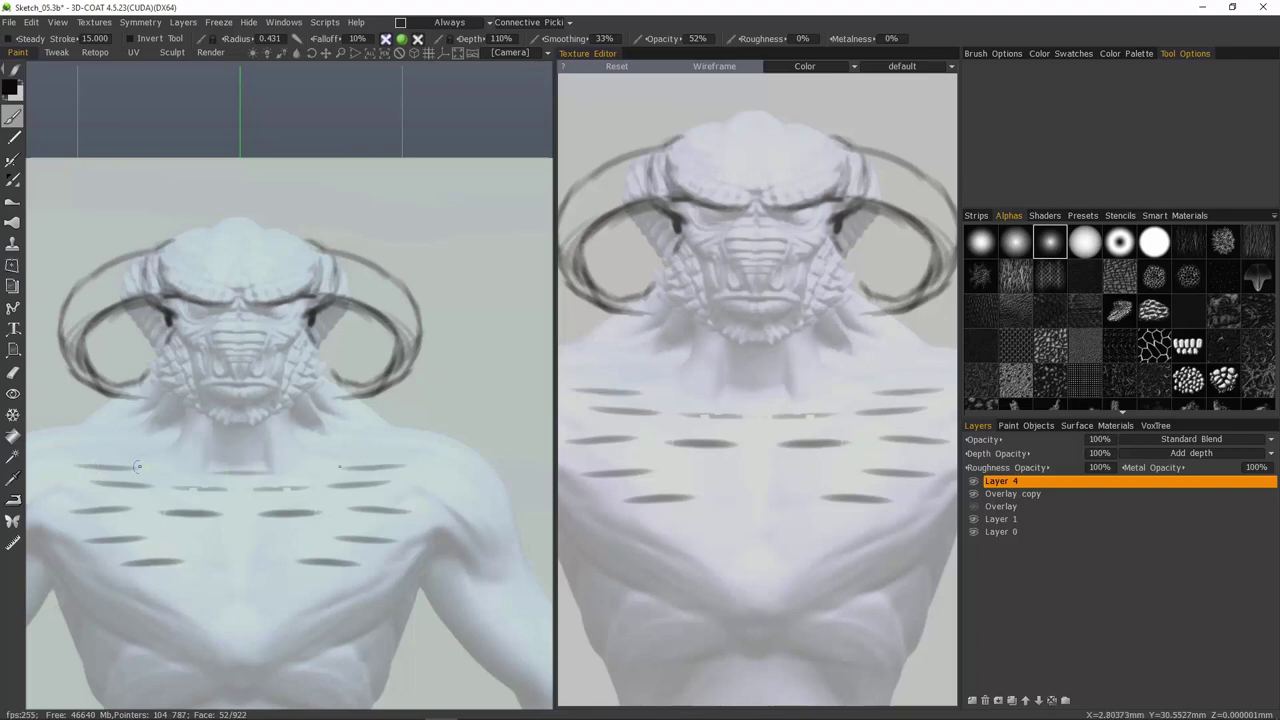
left_click_drag(364, 449, 296, 449)
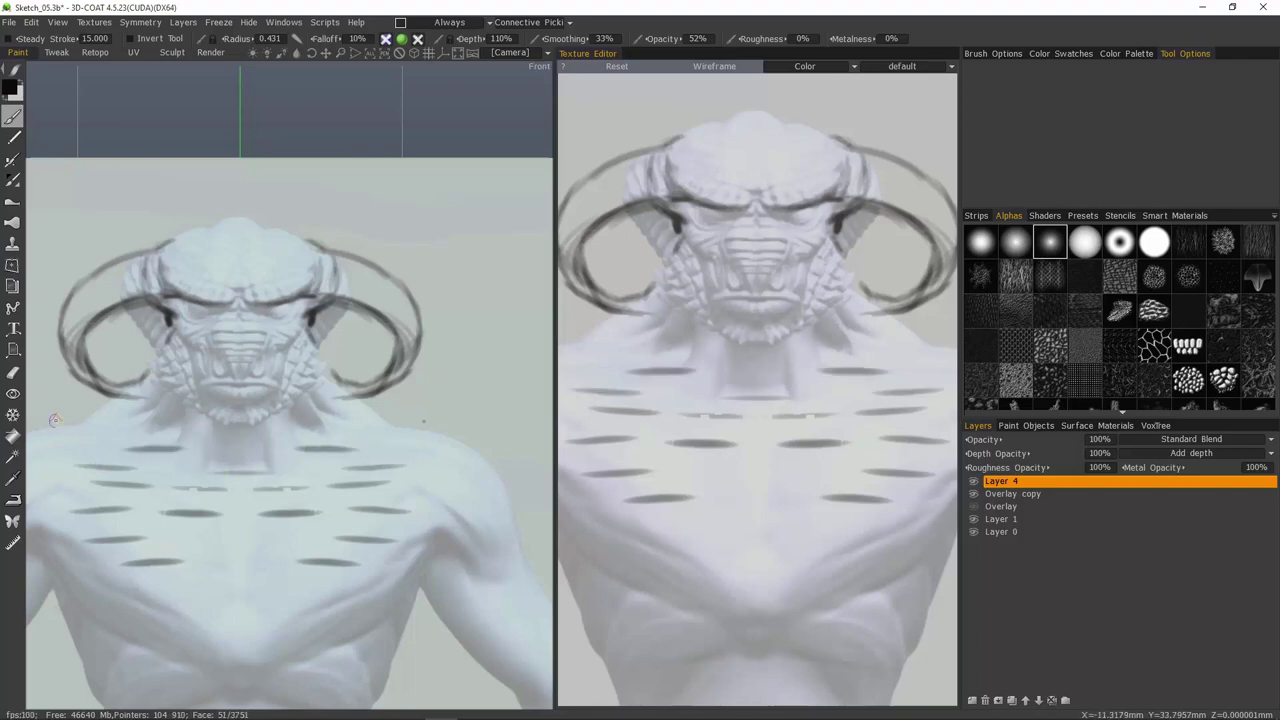
Step: Erase the chest test strokes using the large soft-edged round alpha and a brush radius of 1.170
right_click_drag(320, 477, 348, 477)
left_click(1085, 243)
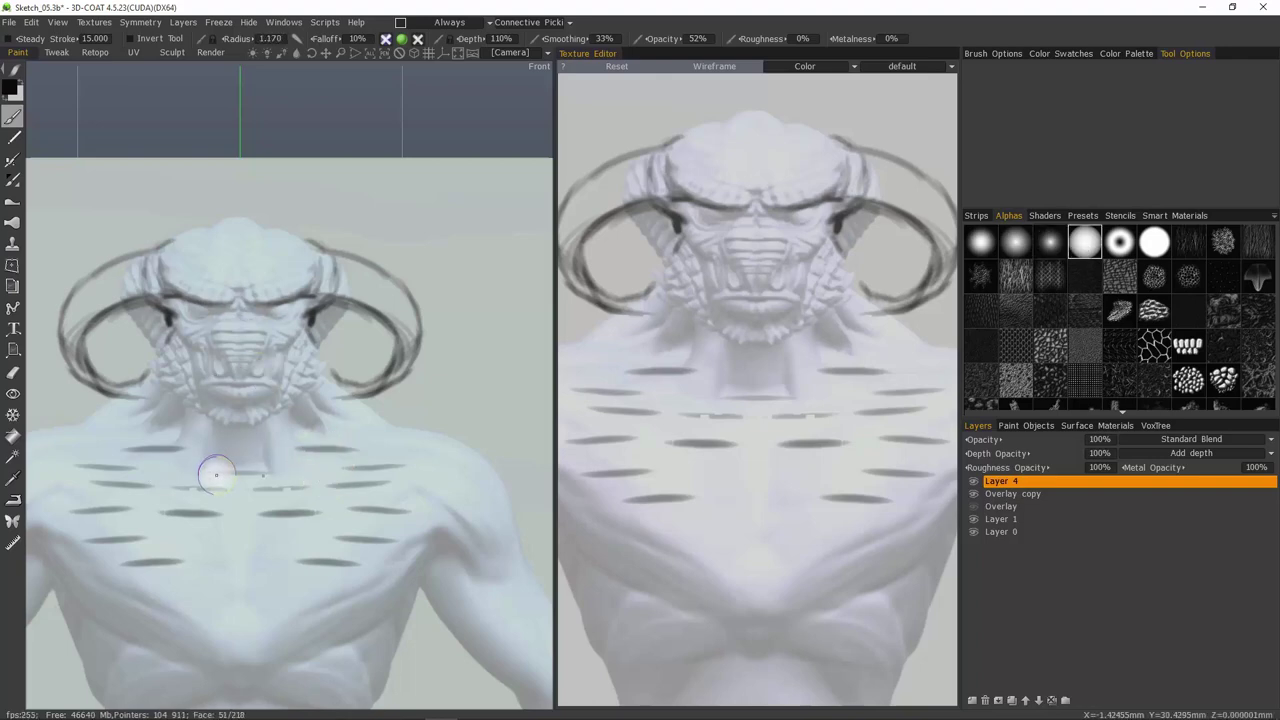
mouse_move(317, 449)
left_mouse_down("ctrl")
mouse_move(344, 443)
mouse_move(396, 468)
mouse_move(371, 482)
left_mouse_up("ctrl")
mouse_move(325, 446)
left_mouse_down("ctrl")
mouse_move(272, 499)
mouse_move(221, 468)
left_mouse_up("ctrl")
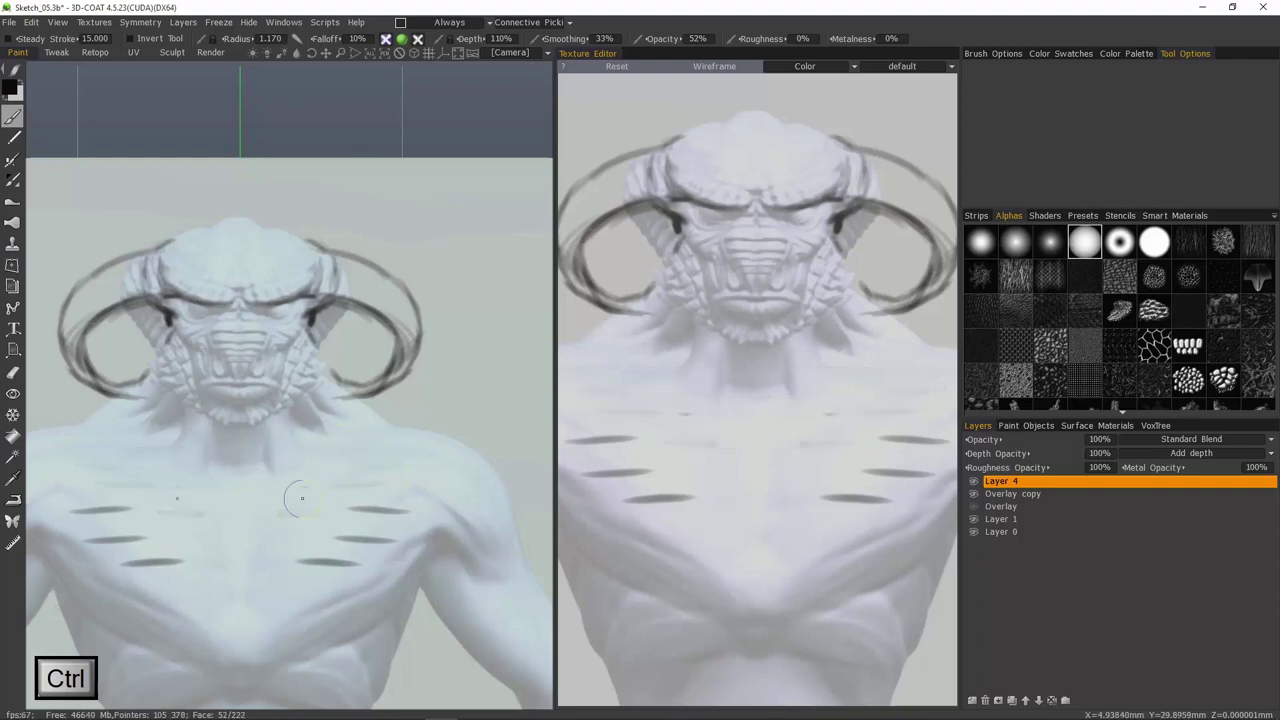
mouse_move(362, 510)
left_mouse_down("ctrl")
mouse_move(385, 512)
mouse_move(354, 538)
mouse_move(389, 537)
mouse_move(324, 562)
mouse_move(380, 543)
left_mouse_up("ctrl")
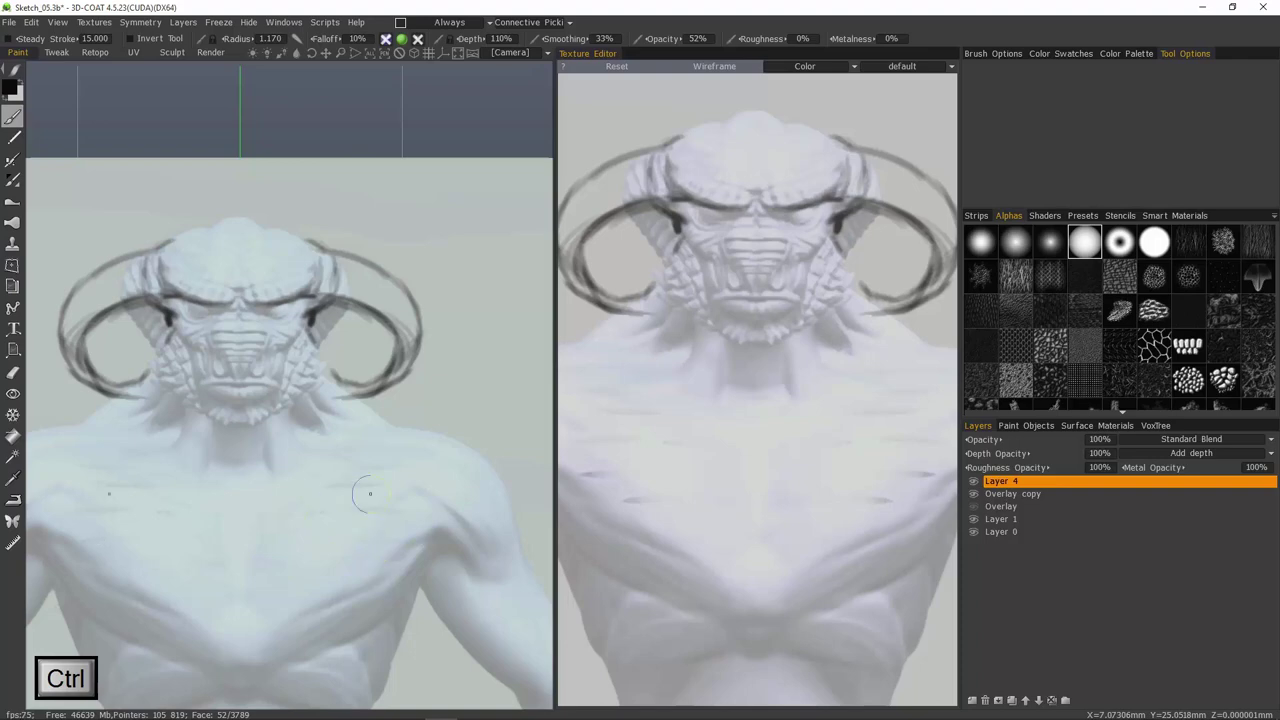
mouse_move(330, 502)
left_mouse_down("ctrl")
mouse_move(354, 437)
mouse_move(357, 474)
left_mouse_up("ctrl")
right_click_drag(357, 474, 375, 475, "ctrl")
Step: Reset the brush tapering curve to its default, apply it, and reduce the brush radius to 0.923
left_click(297, 39)
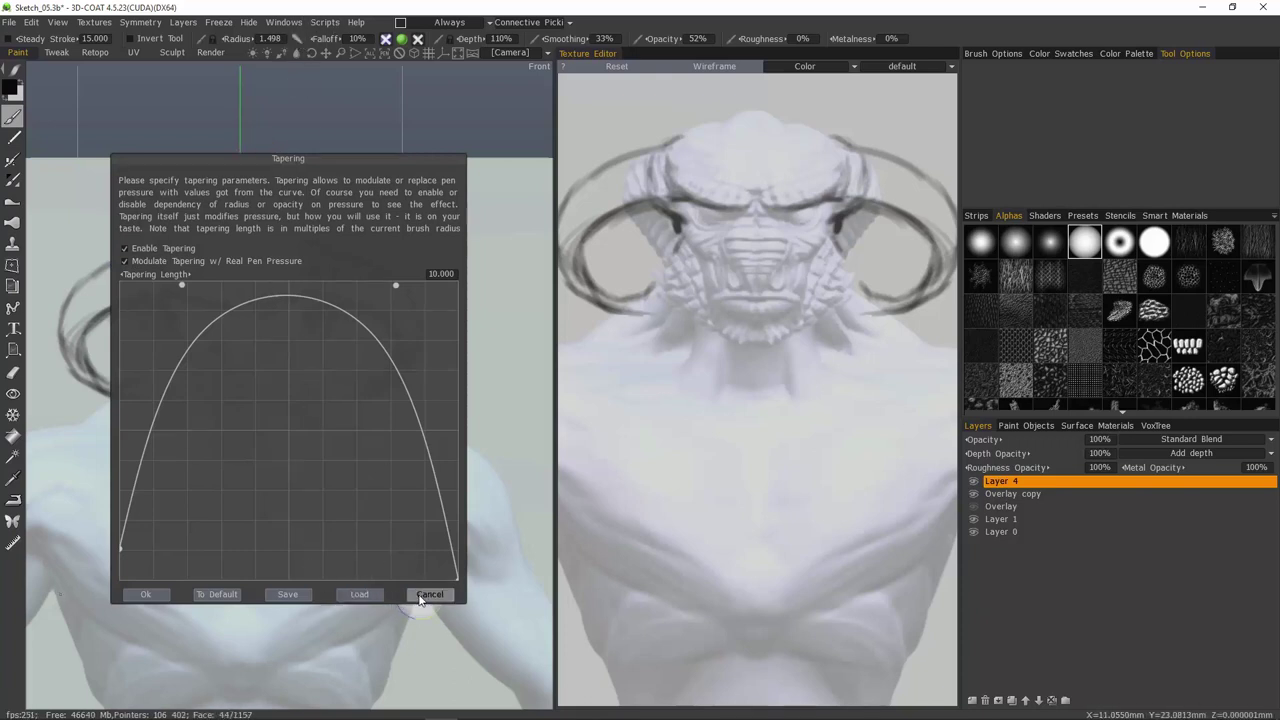
left_click(214, 596)
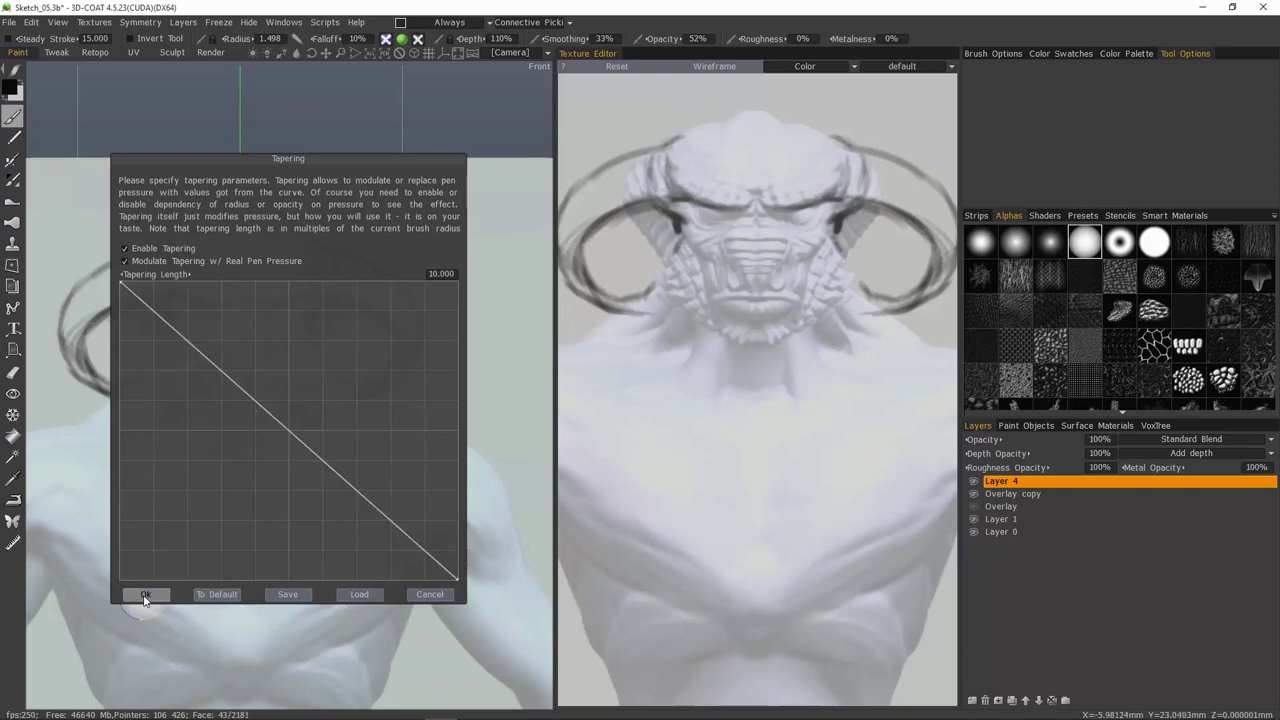
left_click(150, 596)
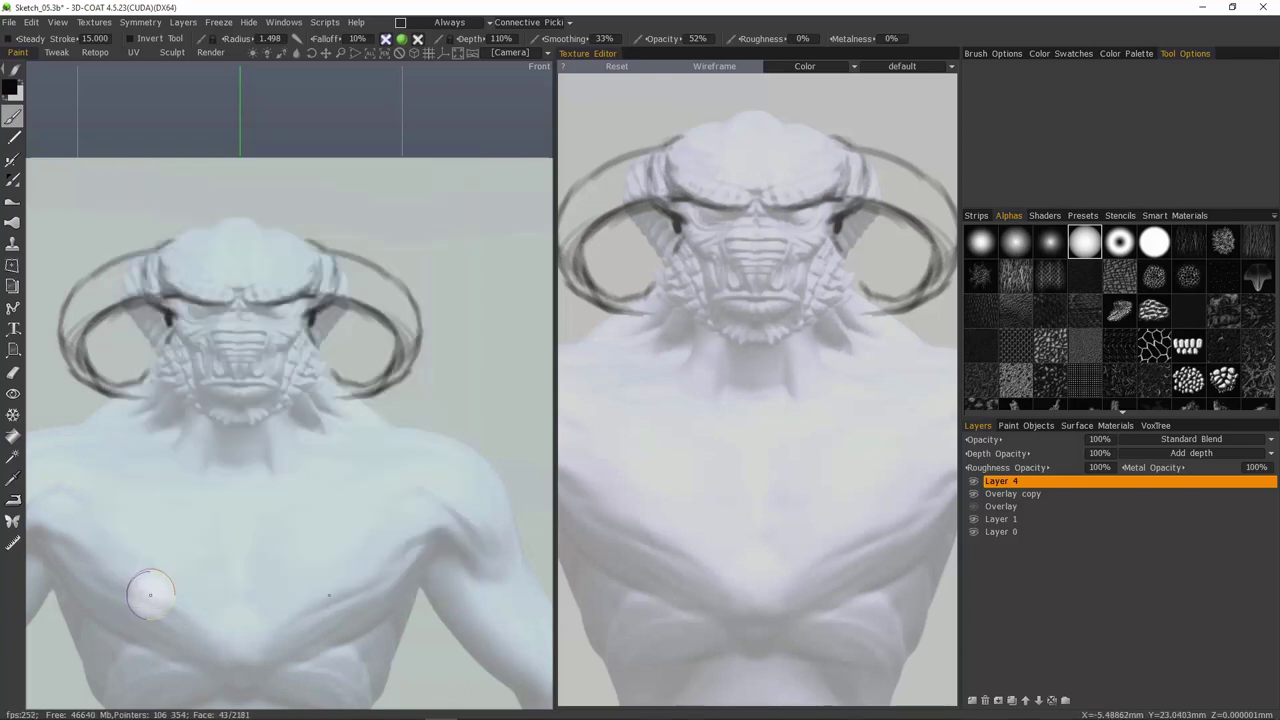
right_click_drag(330, 386, 320, 387)
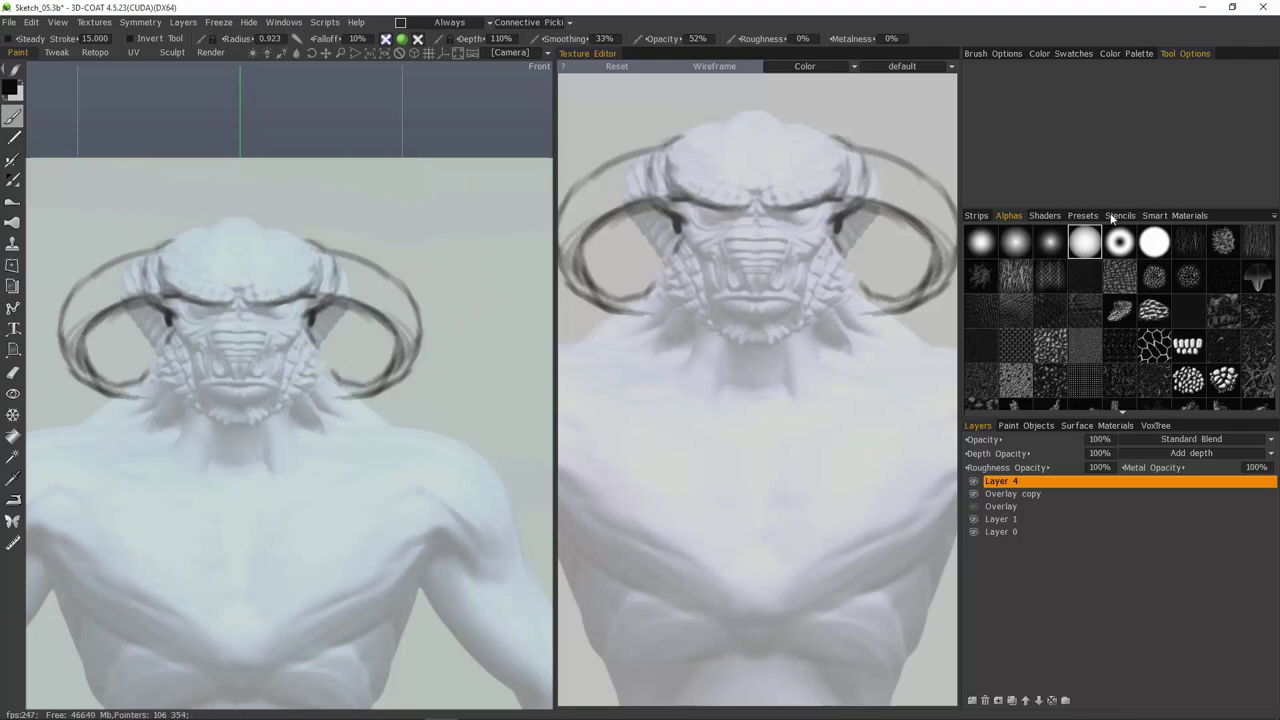
Step: Limit the preset list to the Paint room and load the Med_Taper_Grey brush preset
left_click(1080, 216)
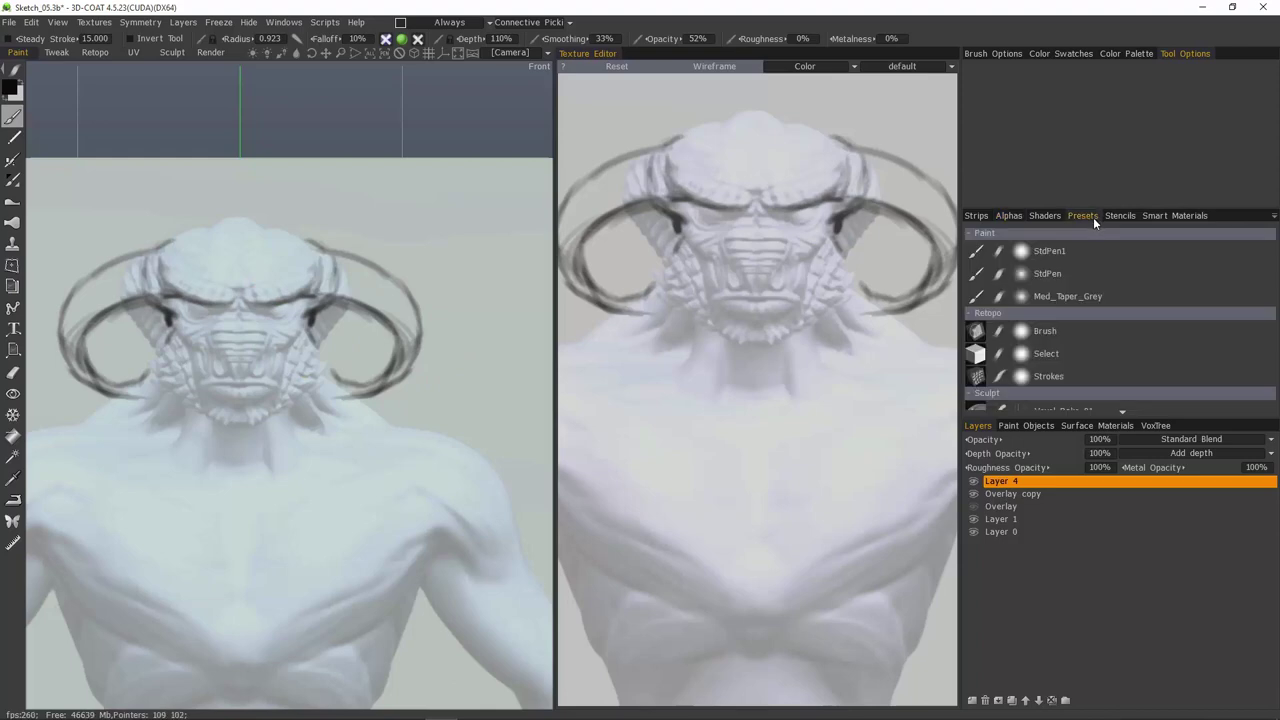
left_click(1275, 216)
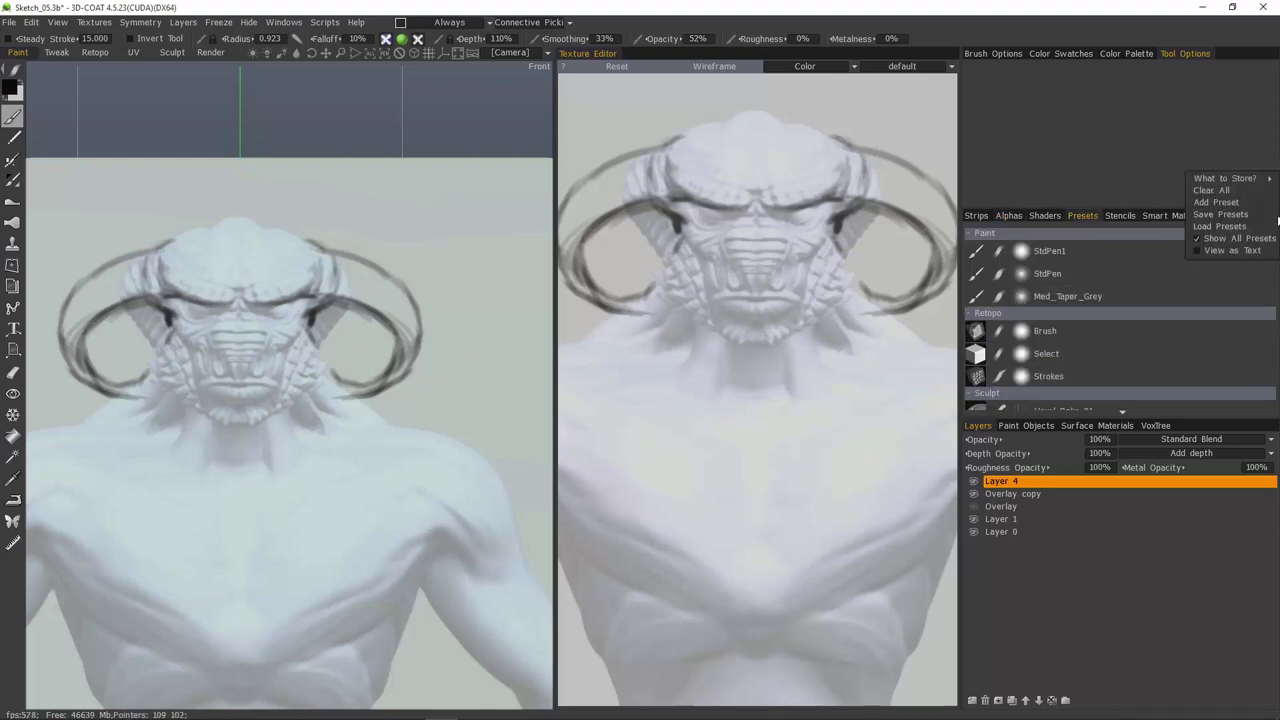
left_click(1216, 238)
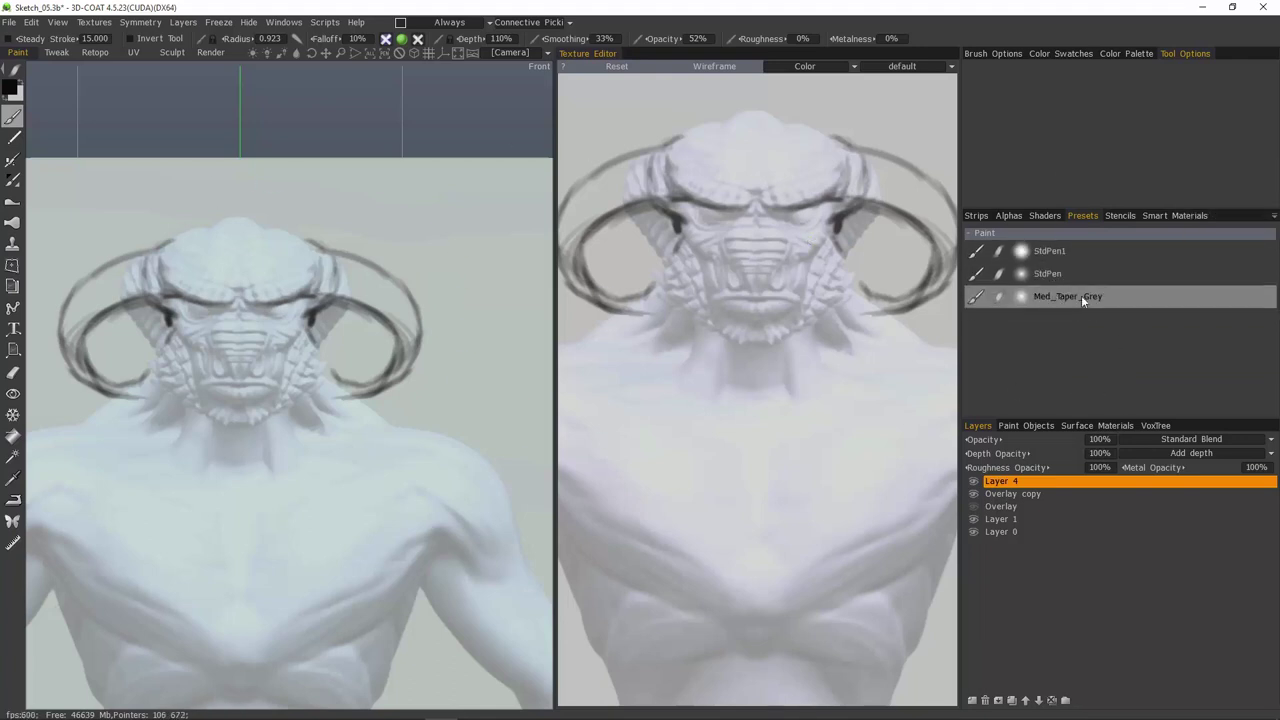
left_click(1275, 217)
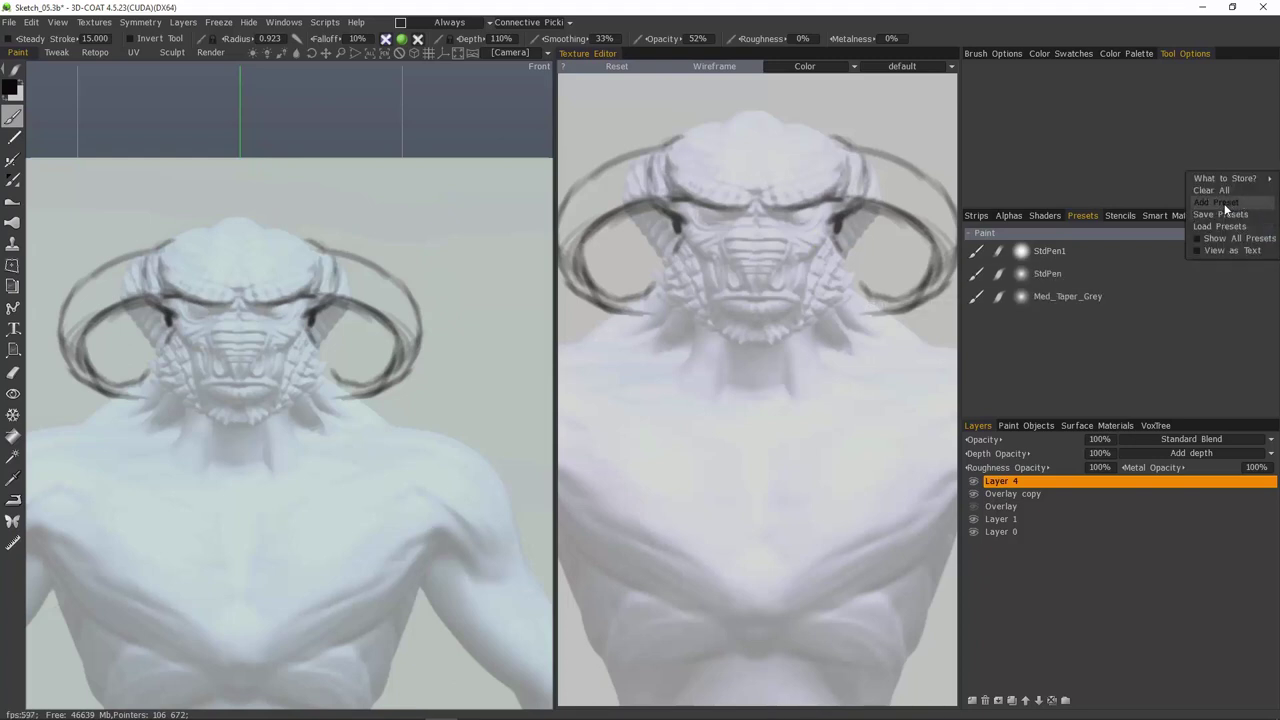
left_click(1063, 300)
right_click_drag(388, 322, 360, 310)
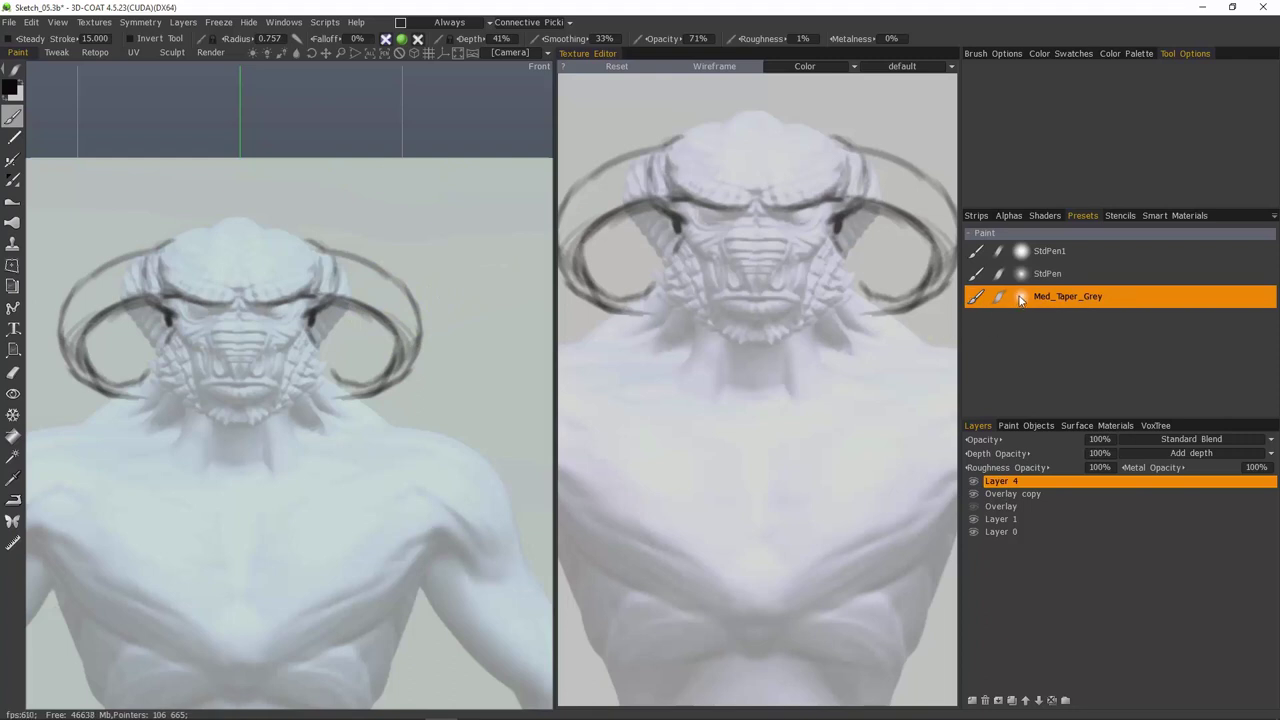
Step: Display the preset's brush options, reduce the brush radius to 0.551, and paint a mirrored stroke from the neck onto the shoulders
left_click(1009, 216)
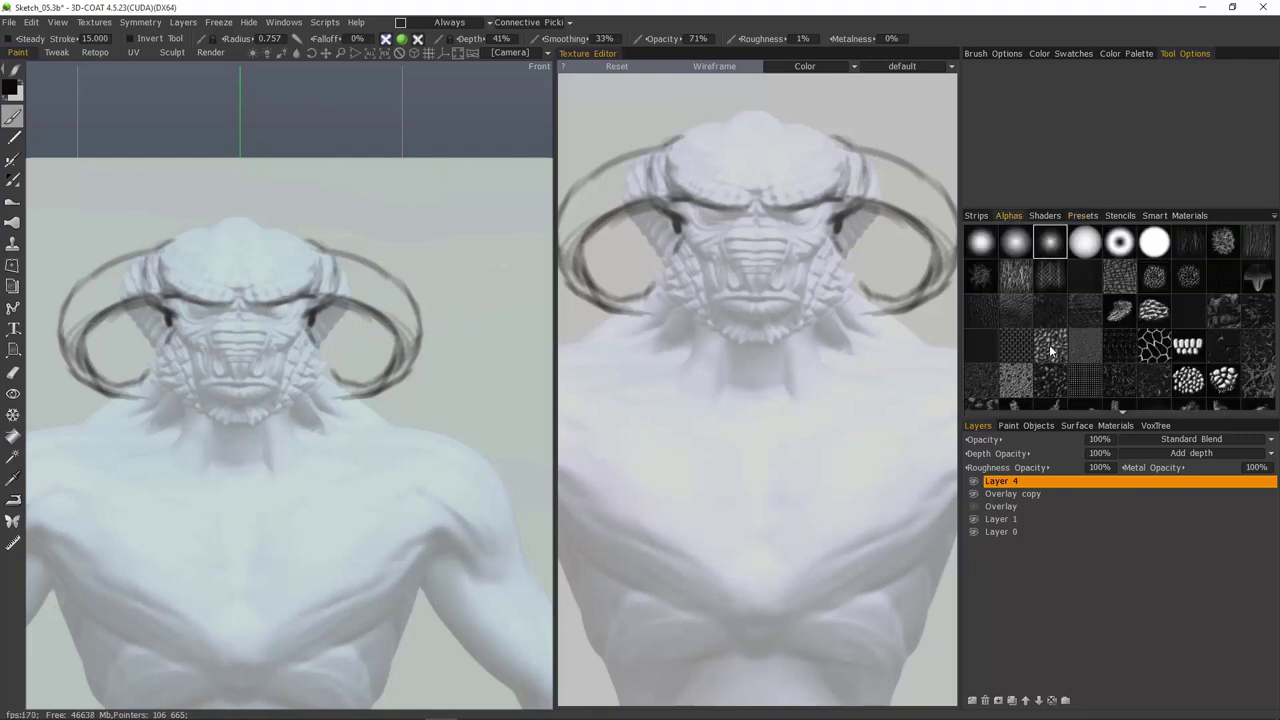
left_click(1082, 216)
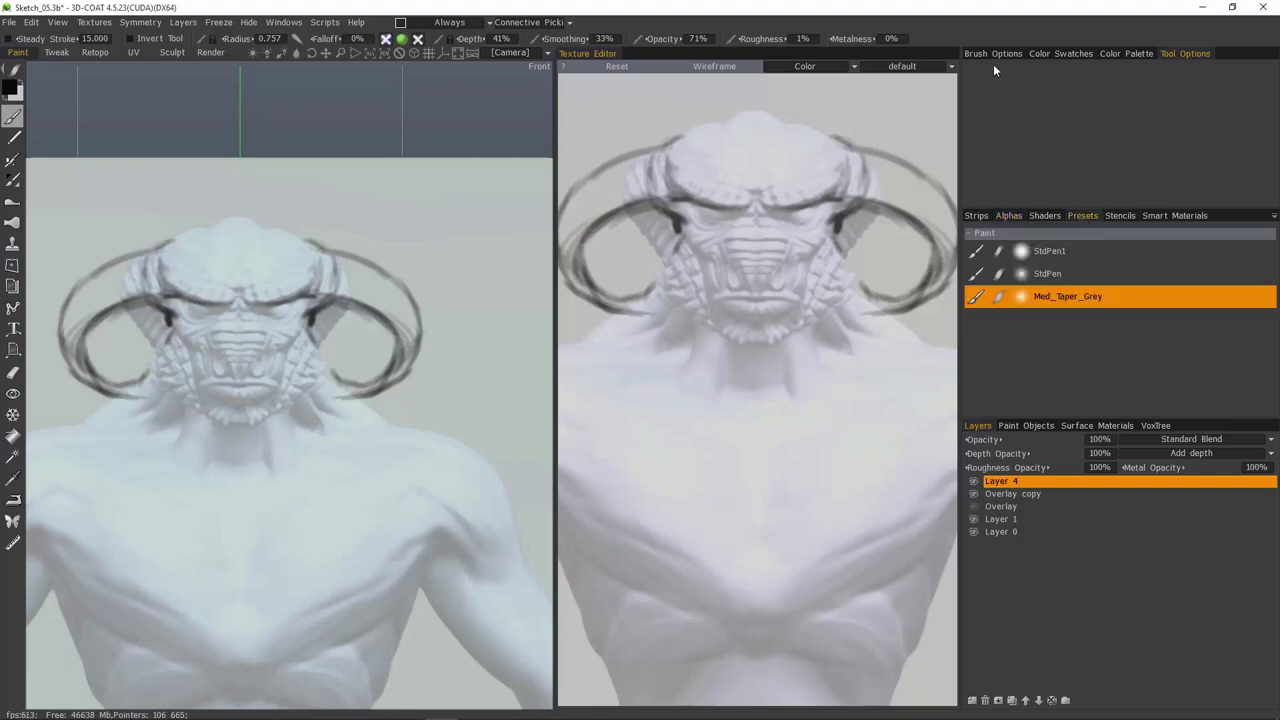
left_click(993, 54)
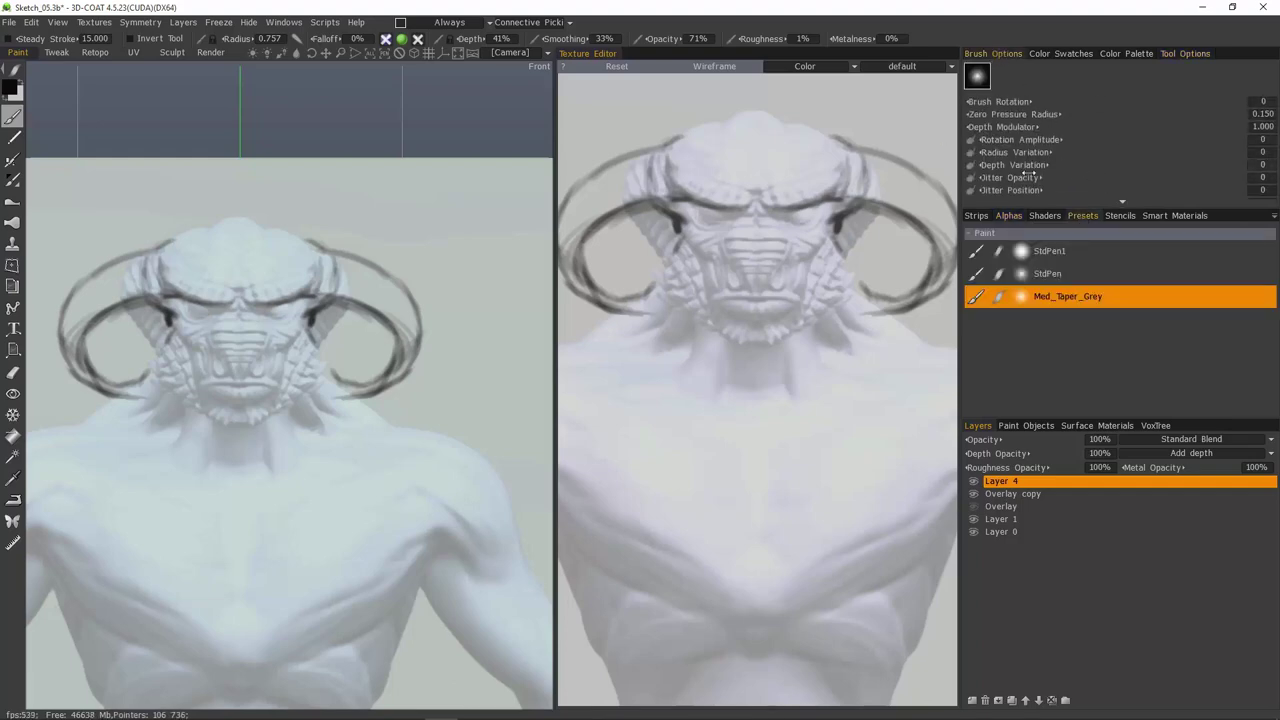
scroll(1077, 90, "down", 5)
scroll(1049, 118, "up", 5)
key("bracketleft")
key("bracketleft")
key("bracketleft")
left_click_drag(331, 389, 401, 428)
Step: Check the preset's tapering settings and reinforce the mirrored neck-to-shoulder lines with another stroke from the jaw
left_click(299, 41)
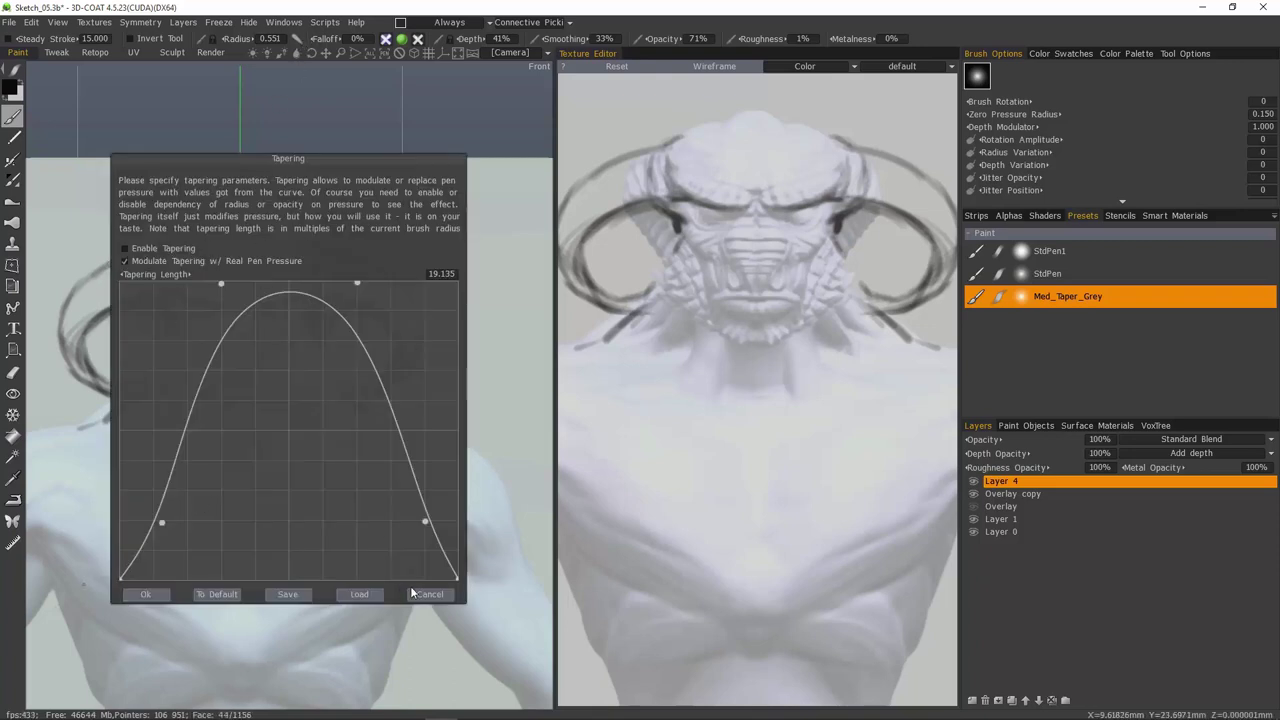
left_click(148, 595)
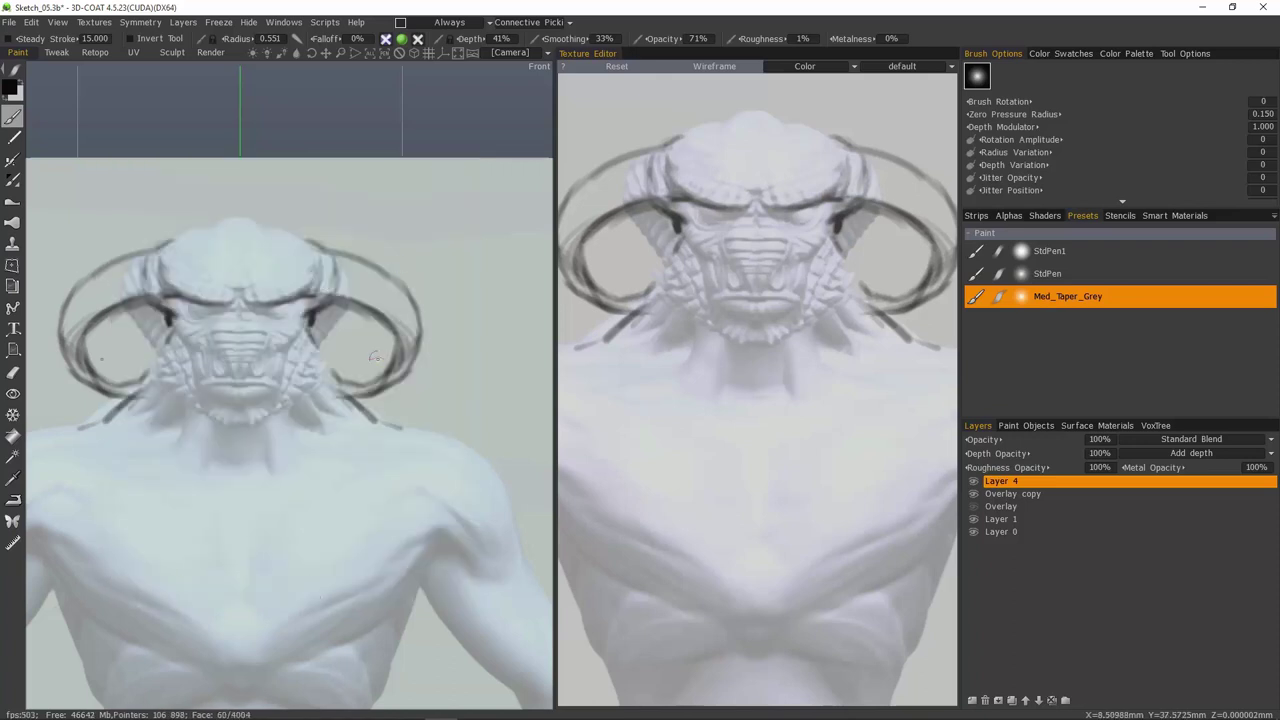
left_click_drag(320, 380, 388, 425)
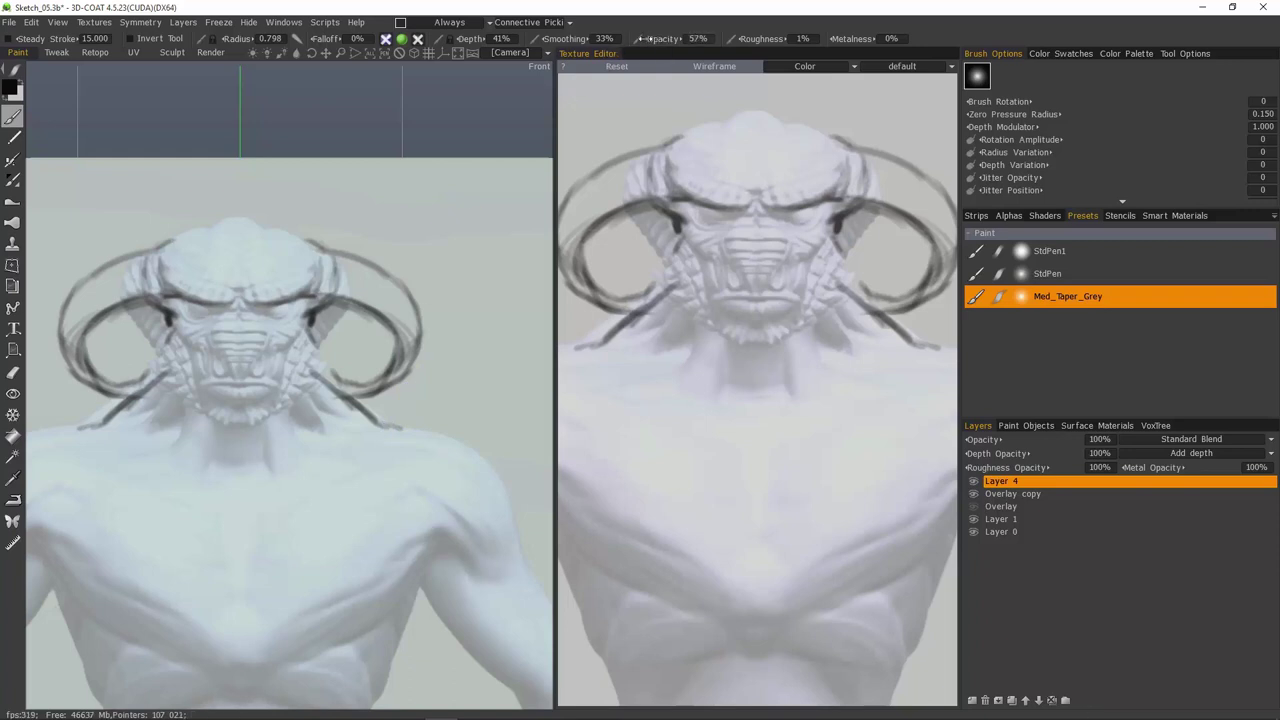
Step: Set the brush opacity to 53% and outline the top of the head down to the horn bases
left_click_drag(641, 38, 633, 38)
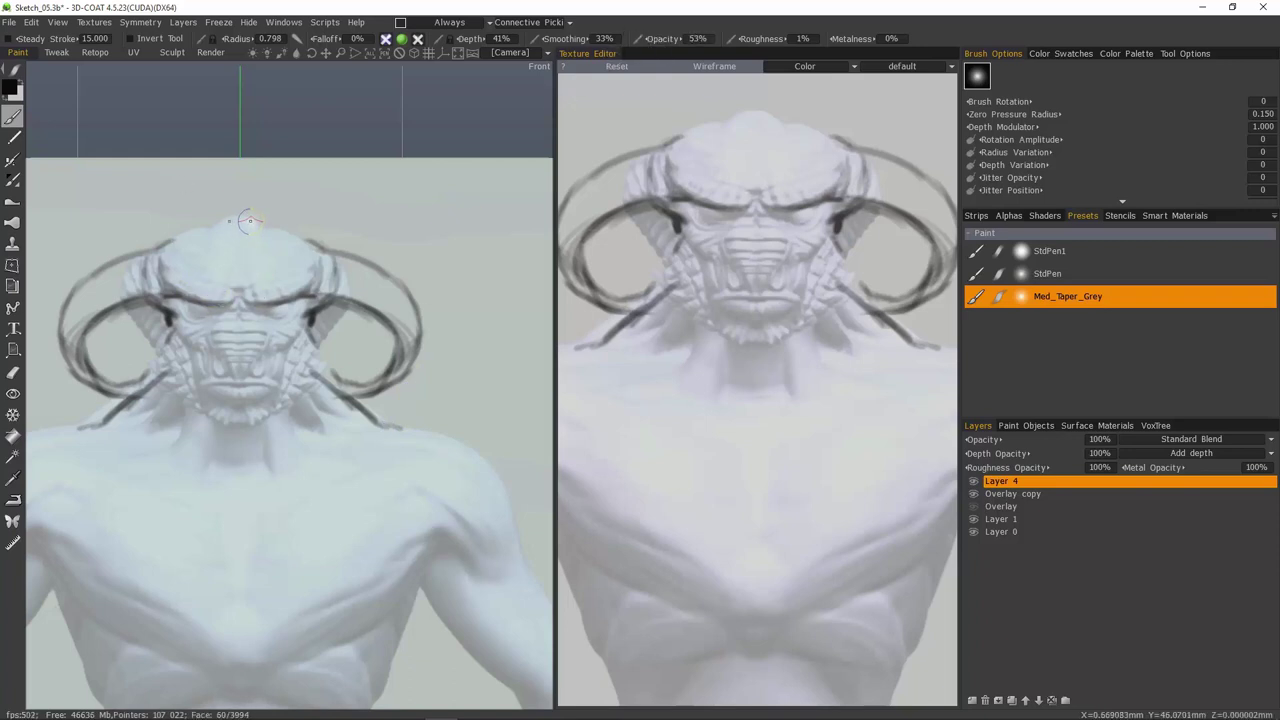
left_click_drag(238, 217, 319, 246)
left_click_drag(288, 236, 321, 249)
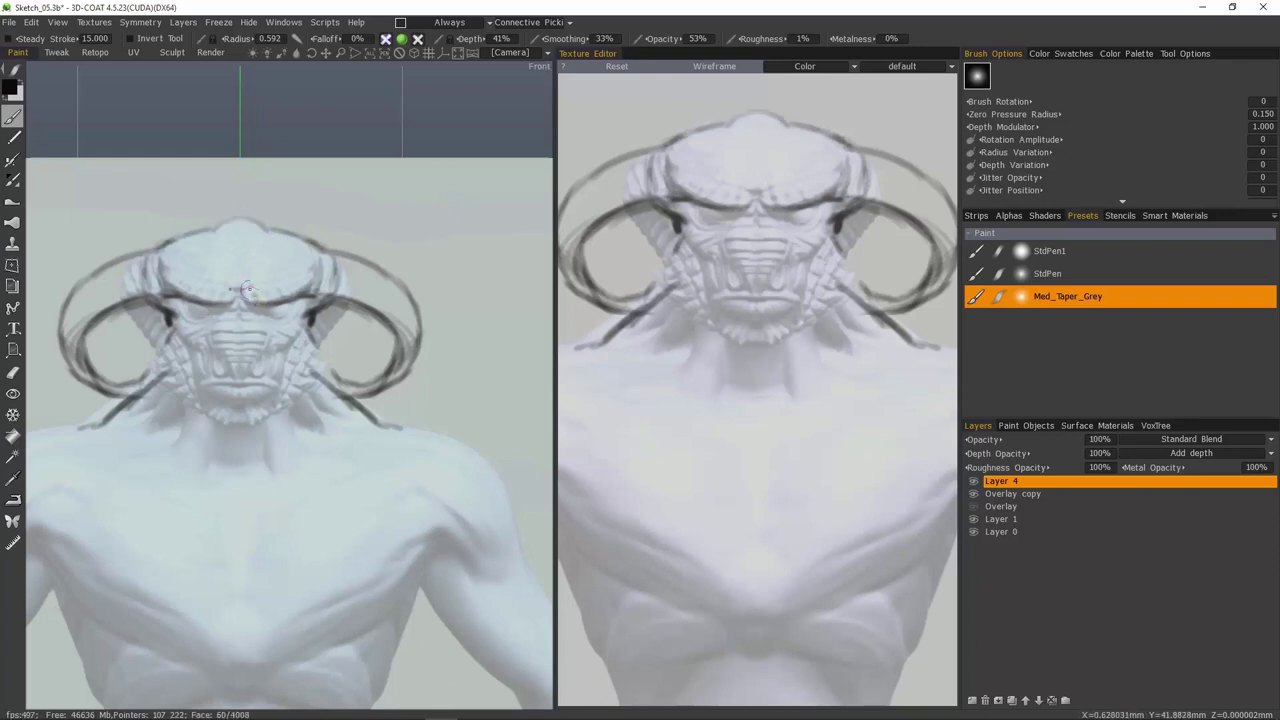
Step: Reduce the brush radius to 0.387 and paint the brow ridge segments, nostrils and muzzle creases on the face
key("bracketleft")
key("bracketleft")
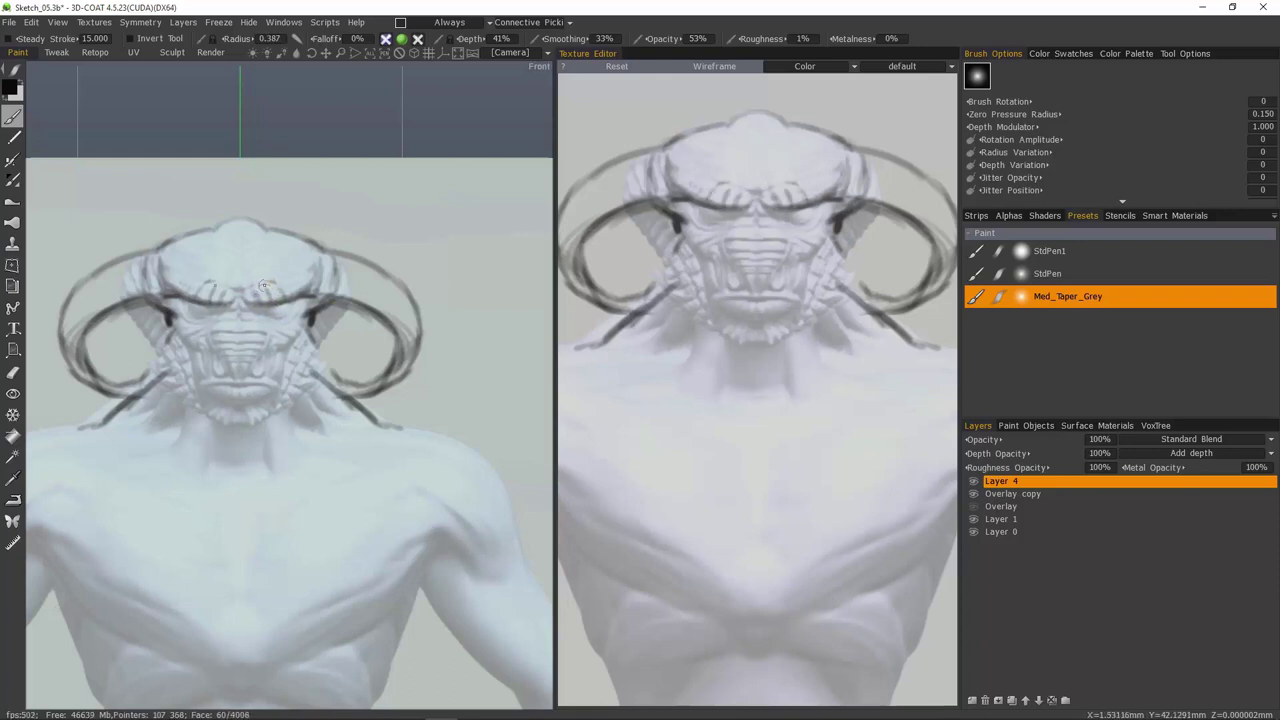
mouse_move(257, 284)
left_mouse_down()
mouse_move(312, 280)
mouse_move(271, 385)
left_mouse_up()
left_click_drag(282, 351, 270, 385)
mouse_move(258, 333)
left_mouse_down()
mouse_move(277, 352)
mouse_move(268, 338)
mouse_move(253, 366)
left_mouse_up()
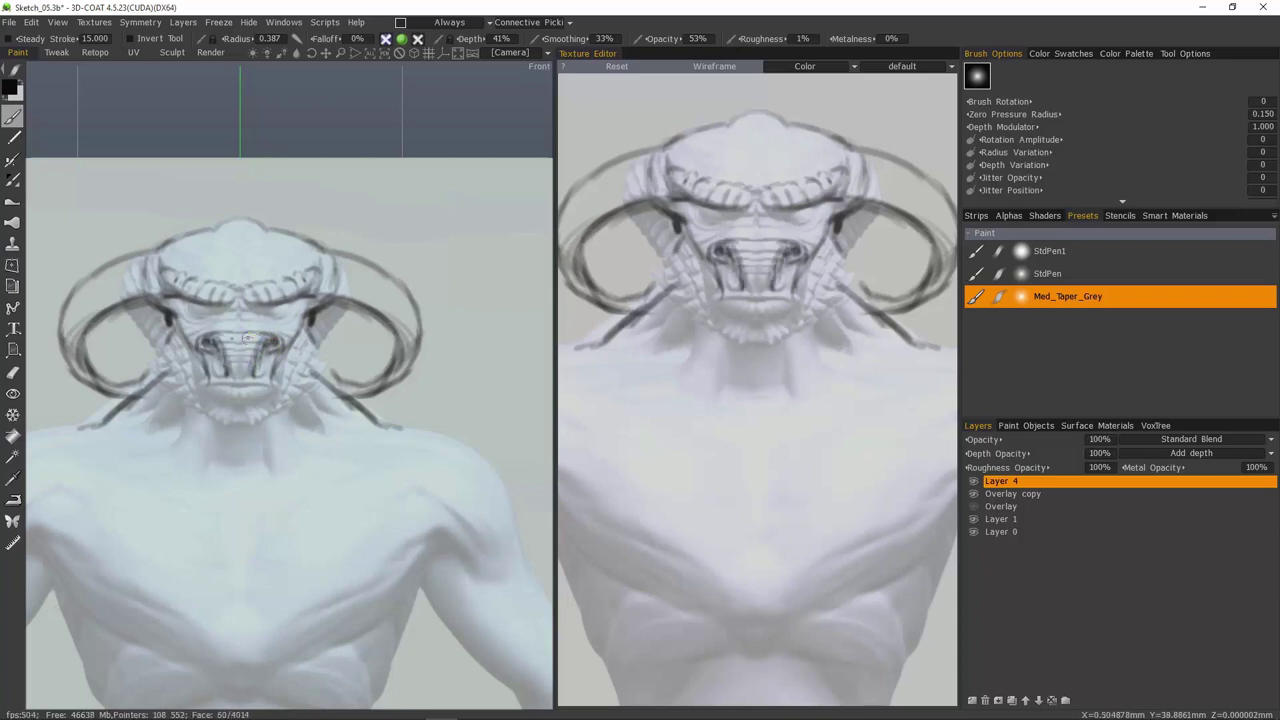
mouse_move(250, 335)
left_mouse_down()
mouse_move(272, 322)
mouse_move(240, 320)
left_mouse_up()
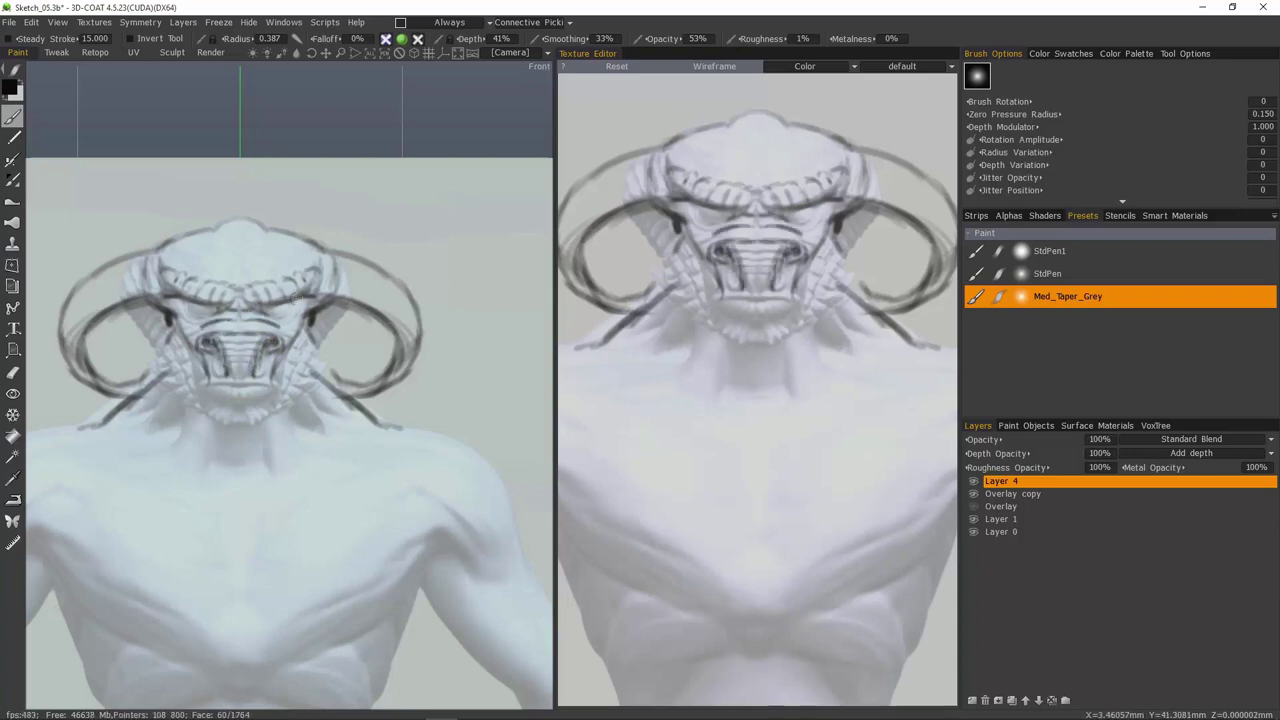
Step: With a brush radius of 0.320 and depth of 34%, outline the eyes and paint small curved scale marks above the brows
scroll(270, 310, "up", 4)
right_click_drag(283, 248, 275, 258)
left_click_drag(256, 257, 301, 243)
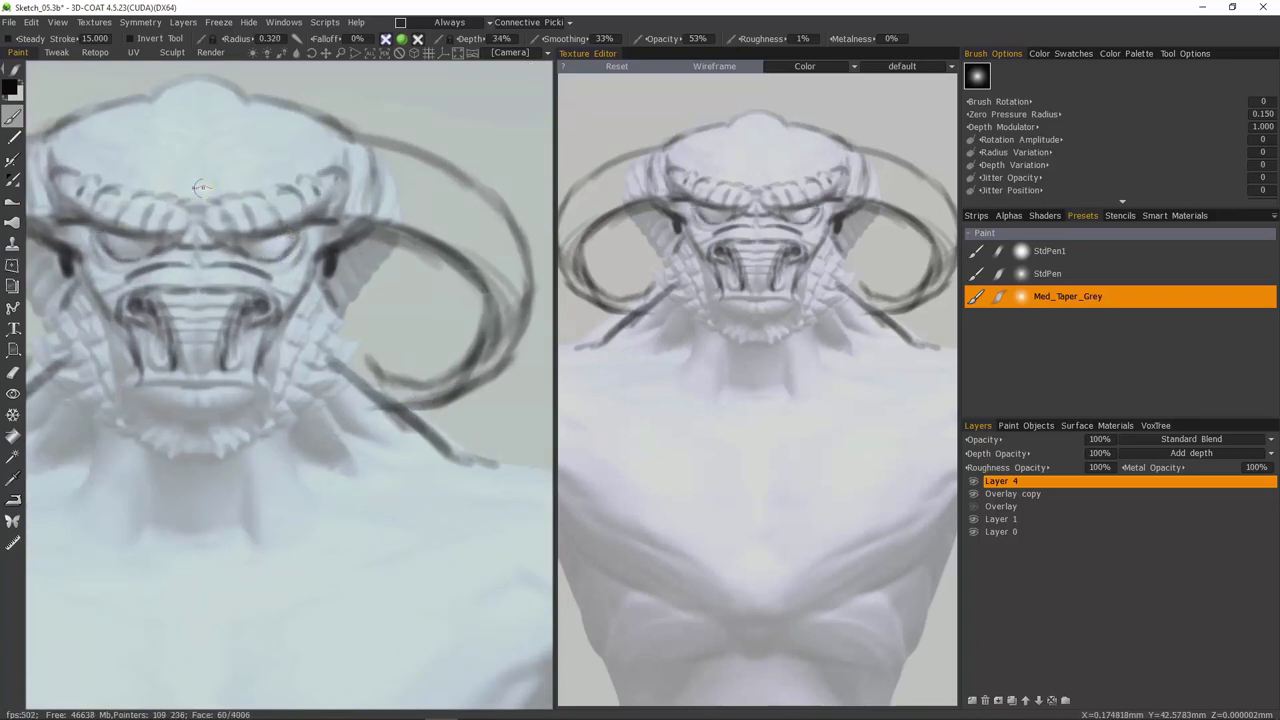
left_click_drag(222, 182, 211, 187)
left_click_drag(247, 167, 301, 161)
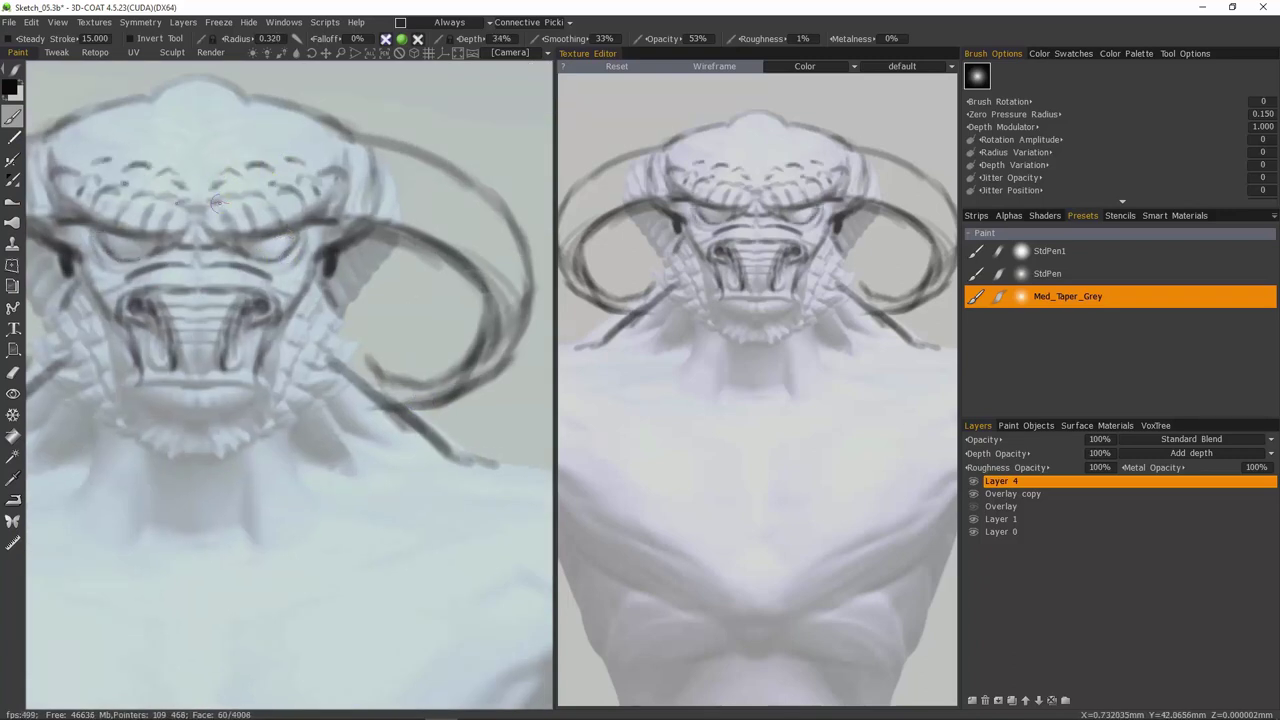
Step: Paint more small scale marks across the forehead and draw the mouth line with the brush radius at 0.298
left_click_drag(210, 150, 254, 146)
left_click_drag(207, 178, 213, 183)
key("bracketleft")
key("bracketleft")
left_click_drag(252, 387, 198, 386)
right_click_drag(209, 308, 229, 322)
left_click_drag(235, 332, 249, 304, "ctrl")
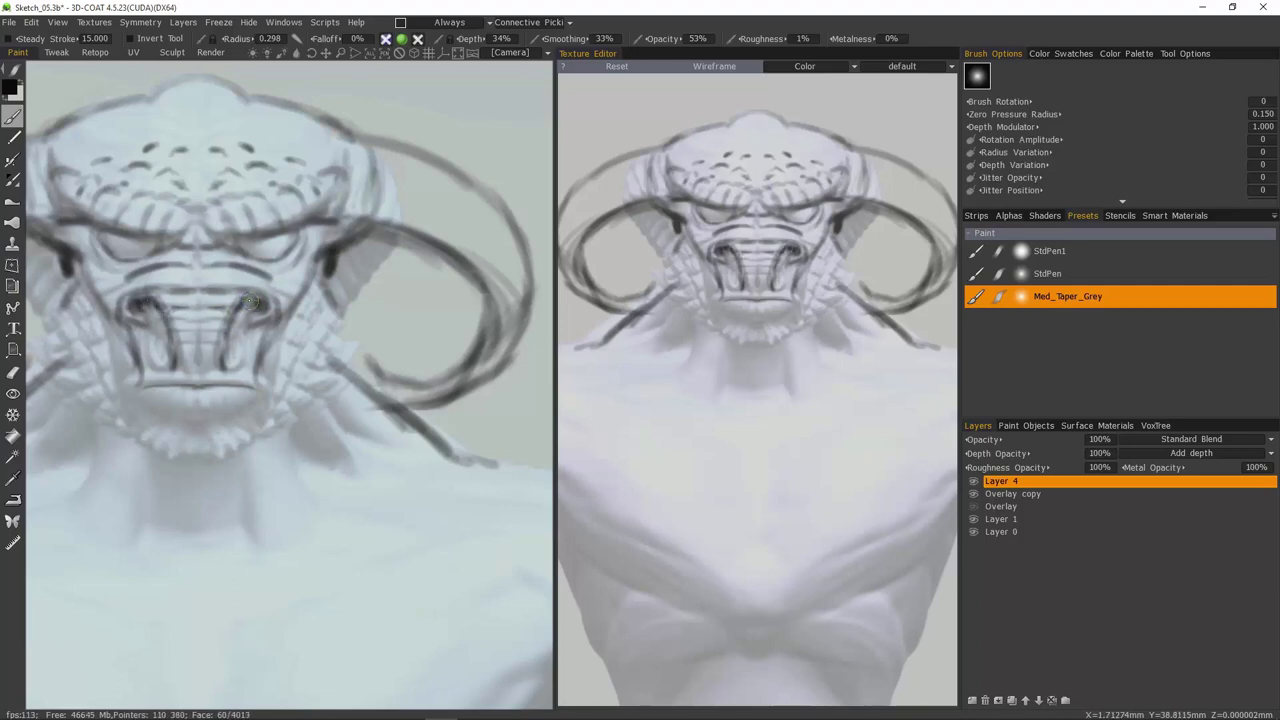
Step: Outline the lips and chin, and add fine scale marks at mid-forehead with a 0.231 radius and 28% depth
key("shift")
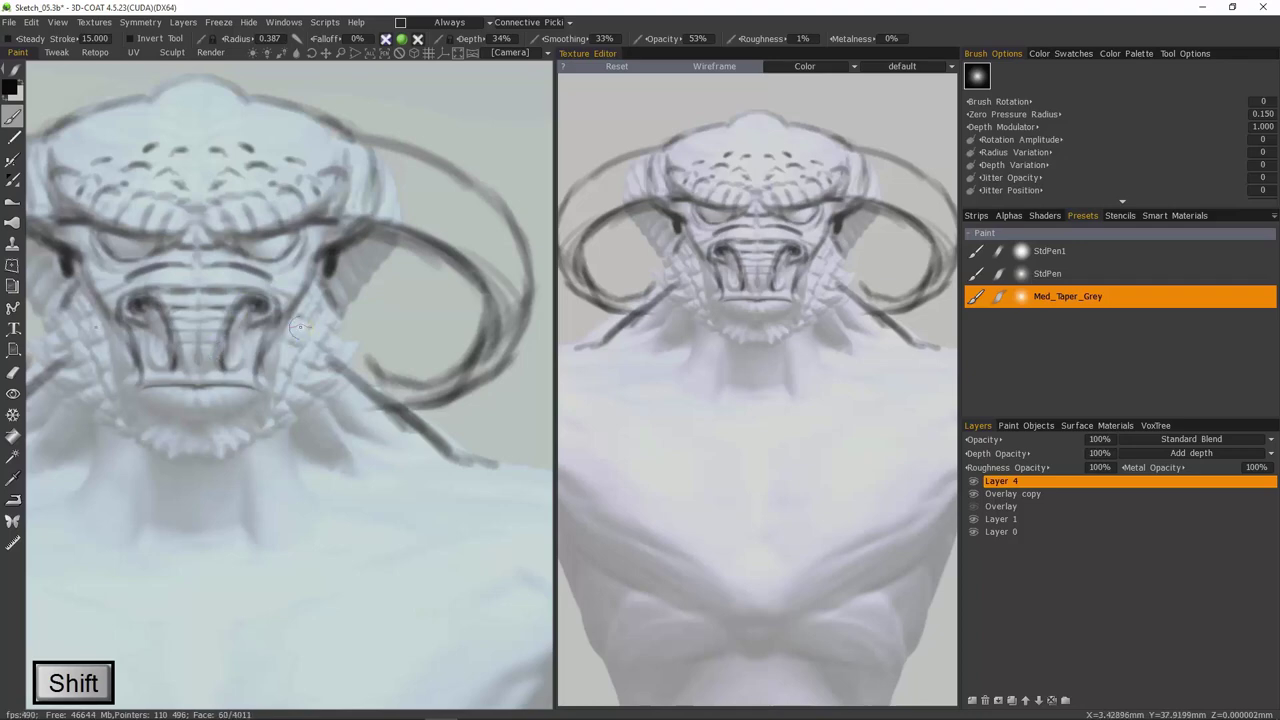
mouse_move(226, 389)
left_mouse_down()
mouse_move(270, 402)
mouse_move(266, 416)
mouse_move(169, 416)
left_mouse_up()
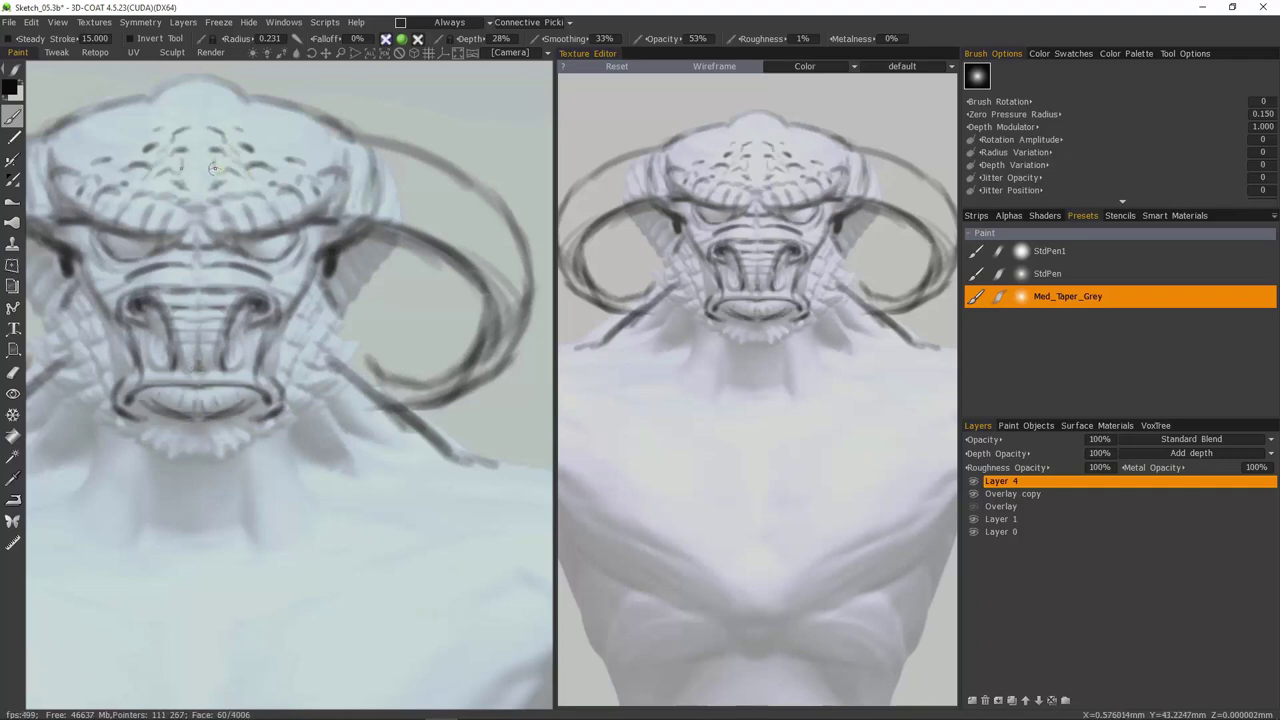
left_click_drag(212, 175, 213, 181)
Step: Draw short cross ridges along the full curve of the large mirrored horns and darken their tips
left_click_drag(345, 140, 359, 208)
mouse_move(403, 162)
left_mouse_down()
mouse_move(398, 214)
mouse_move(438, 233)
left_mouse_up()
left_click_drag(487, 200, 463, 243)
mouse_move(497, 237)
left_mouse_down()
mouse_move(481, 257)
mouse_move(488, 273)
left_mouse_up()
left_click_drag(516, 273, 492, 294)
left_click_drag(362, 354, 390, 394)
mouse_move(487, 297)
left_mouse_down()
mouse_move(362, 237)
mouse_move(493, 322)
left_mouse_up()
Step: Outline the scaly cheeks and jaw down to the chin spikes, and darken the pupils and eyelids
right_click_drag(493, 322, 298, 335, "alt")
mouse_move(319, 293)
left_mouse_down()
mouse_move(333, 340)
mouse_move(310, 396)
mouse_move(236, 468)
mouse_move(219, 412)
left_mouse_up()
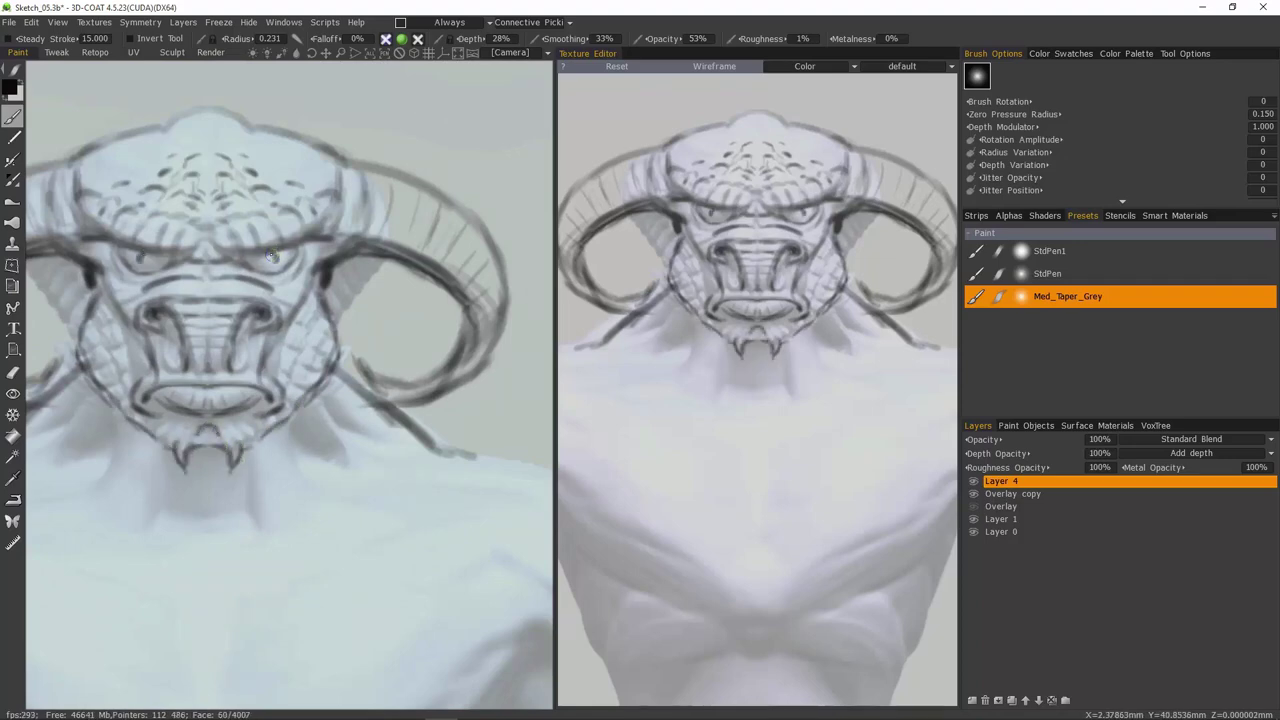
left_click_drag(285, 252, 237, 265)
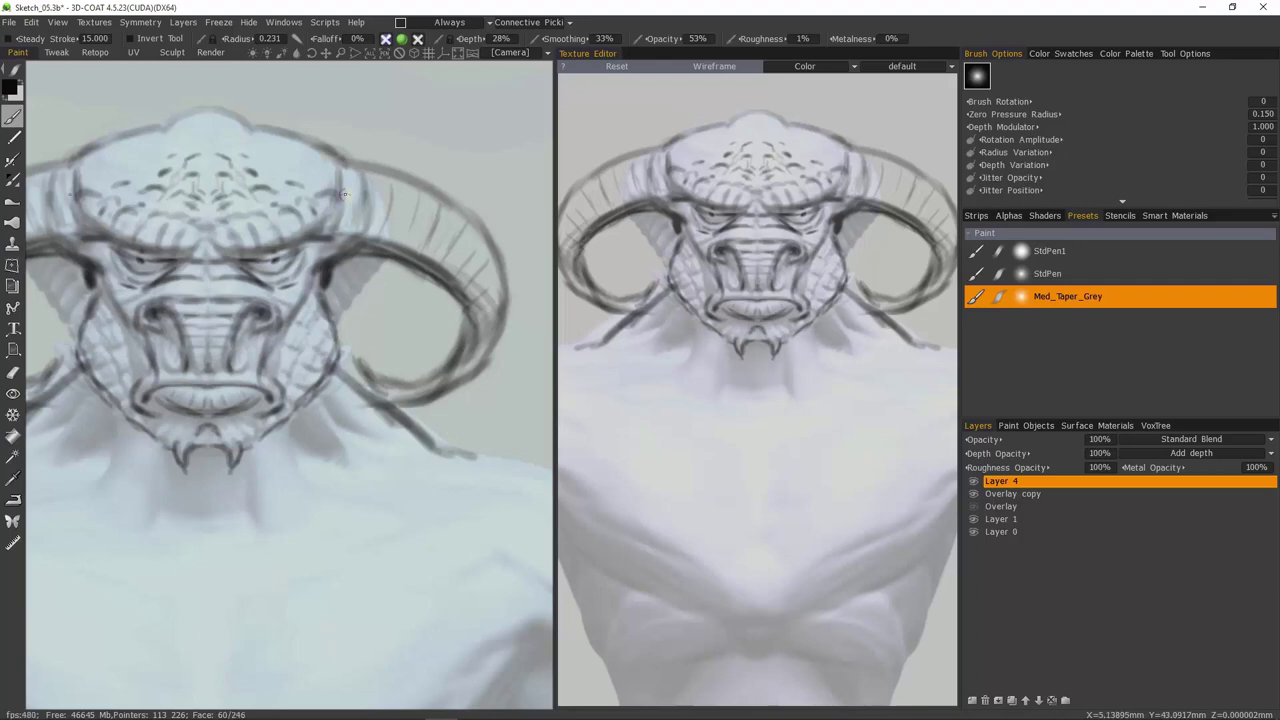
Step: Switch to the Smudge tool, change its mode to Pinch and set the radius to 0.610
left_click(12, 222)
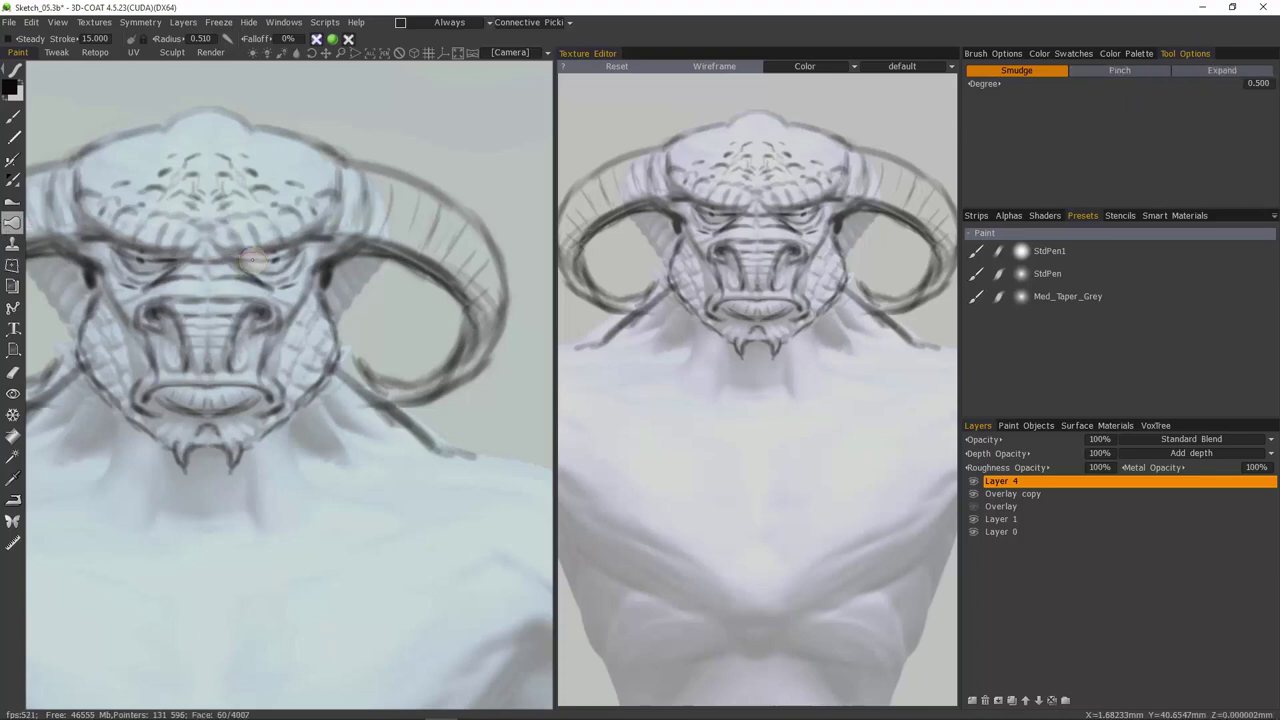
key("bracketleft")
key("bracketleft")
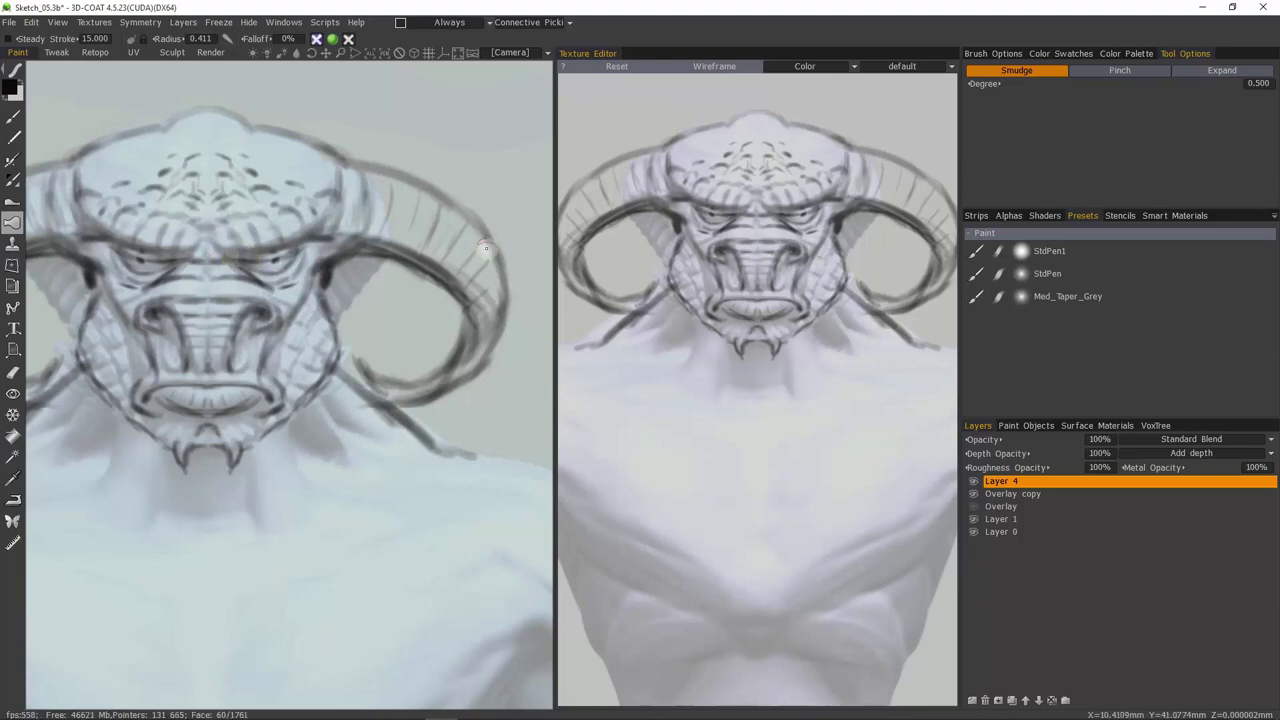
left_click(1142, 71)
key("]")
key("]")
key("]")
key("]")
key("]")
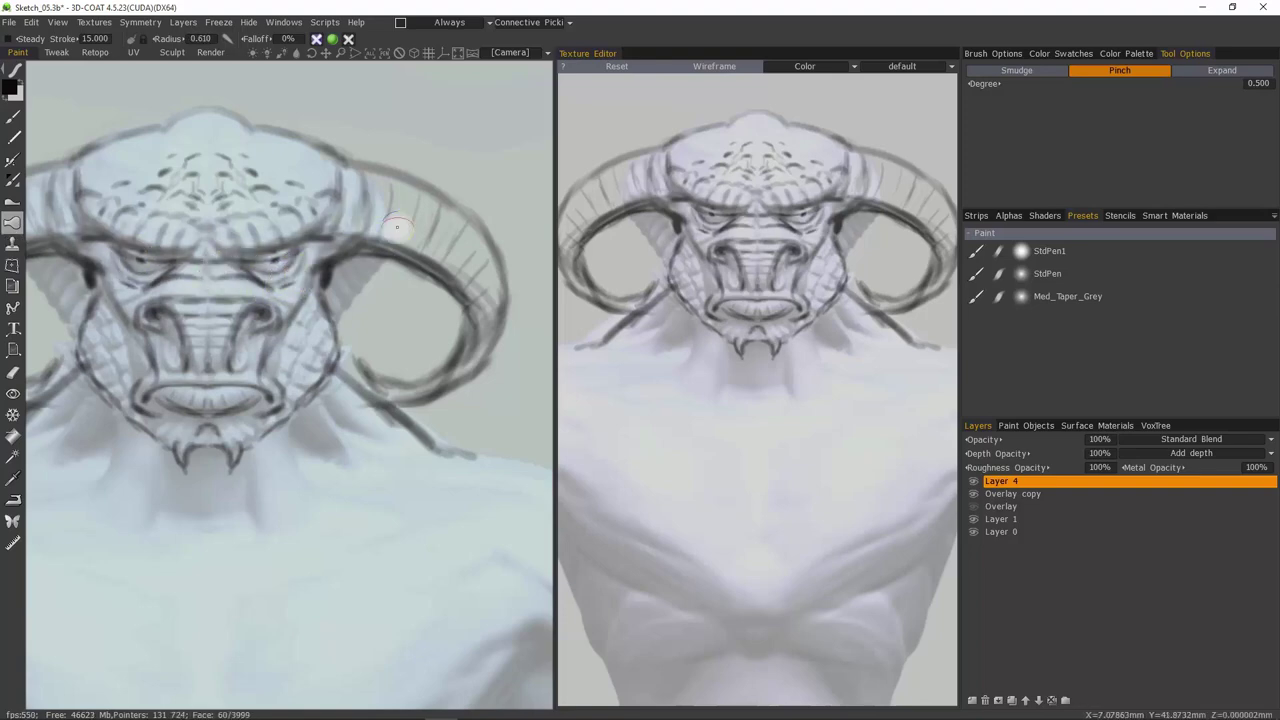
Step: Try pinching the lines on the inner and lower curve of the large horn, and undo both strokes
left_click_drag(429, 265, 464, 278)
mouse_move(440, 394)
left_mouse_down()
mouse_move(405, 391)
mouse_move(457, 381)
left_mouse_up()
key("ctrl+z")
key("ctrl+z")
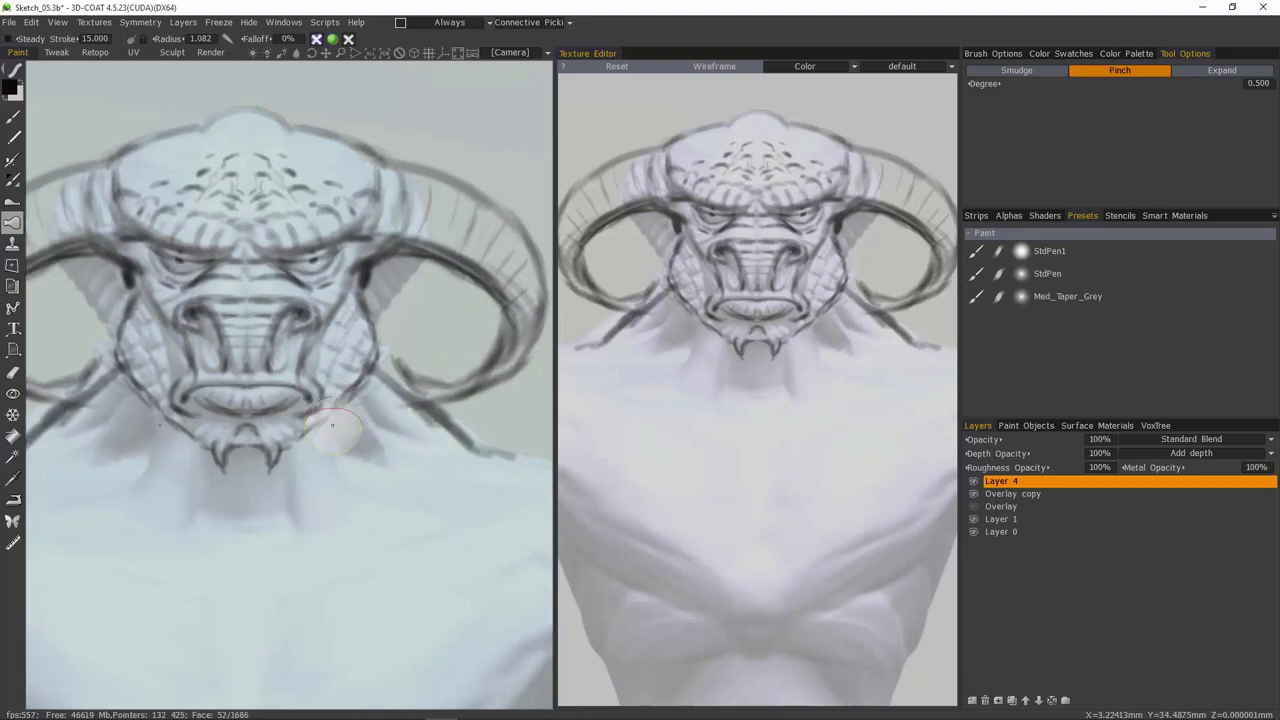
Step: With the paint brush at radius 0.380, darken the skull-top outline and draw small pointed horns at its upper corners
right_click_drag(494, 448, 450, 196, "alt")
middle_click_drag(328, 170, 326, 328, "alt")
key("b")
right_click_drag(334, 246, 342, 326, "alt")
right_click_drag(342, 326, 315, 262, "alt")
mouse_move(312, 268)
left_mouse_down()
mouse_move(364, 281)
mouse_move(409, 318)
mouse_move(353, 281)
mouse_move(414, 325)
left_mouse_up()
mouse_move(400, 318)
right_mouse_down("alt")
mouse_move(345, 230)
mouse_move(327, 311)
right_mouse_up("alt")
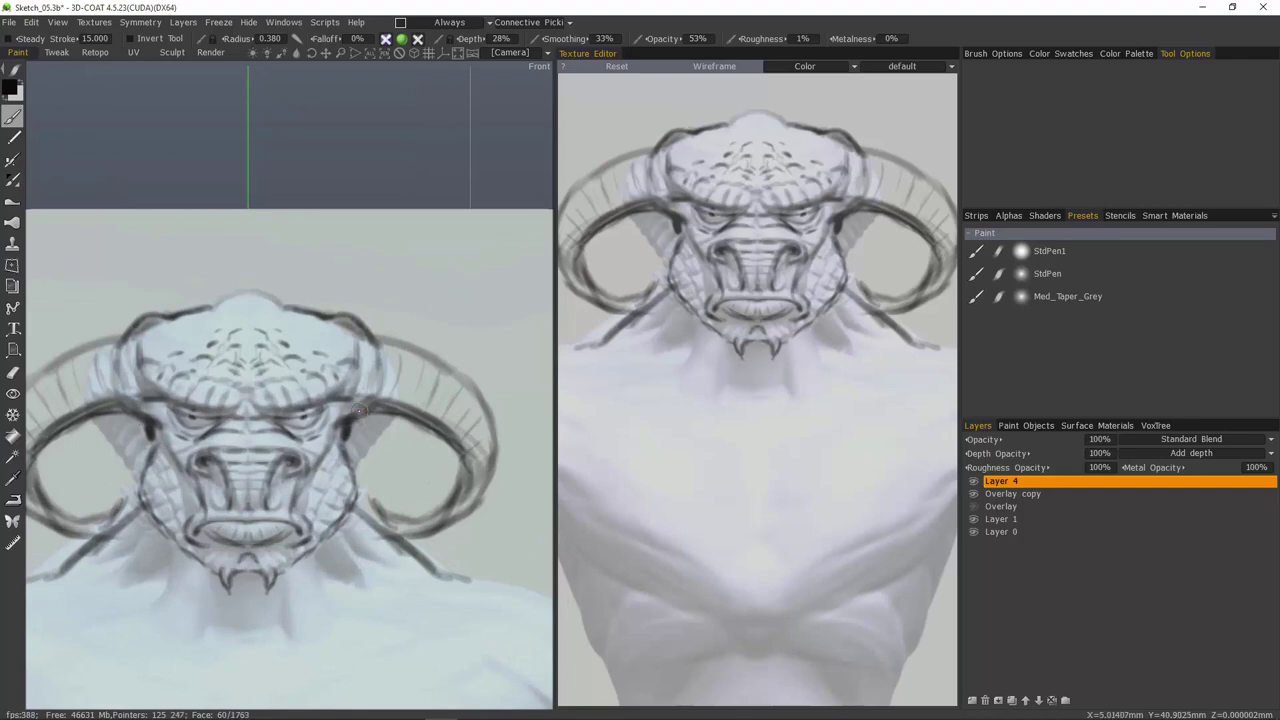
mouse_move(368, 332)
left_mouse_down()
mouse_move(404, 305)
mouse_move(389, 343)
left_mouse_up()
Step: Sketch the throat tendons, slanted neck muscles and collarbone lines with a brush radius of 0.327
right_click_drag(385, 340, 315, 260, "alt")
middle_click_drag(280, 400, 275, 250, "alt")
mouse_move(240, 280)
right_mouse_down("alt")
mouse_move(228, 328)
mouse_move(255, 390)
right_mouse_up("alt")
left_click_drag(272, 214, 279, 311)
left_click_drag(313, 184, 343, 265)
left_click_drag(313, 181, 343, 265)
right_click_drag(340, 270, 328, 252, "alt")
left_click_drag(324, 270, 456, 250)
middle_click_drag(380, 255, 330, 255, "alt")
left_click_drag(288, 179, 355, 242)
right_click_drag(283, 174, 262, 150, "alt")
left_click_drag(301, 229, 335, 259)
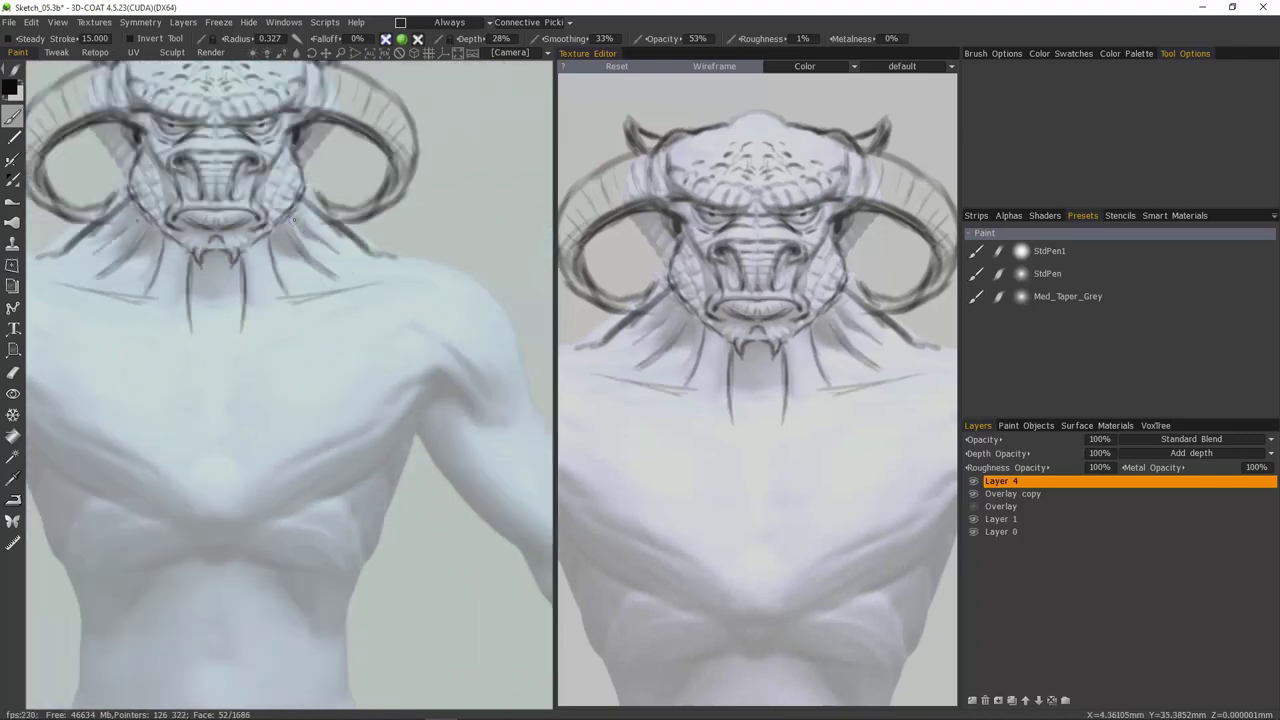
Step: Outline the mirrored armor-like shoulder caps and add long muscle strokes inside them
right_click_drag(335, 259, 318, 240, "alt")
mouse_move(403, 262)
left_mouse_down()
mouse_move(364, 266)
mouse_move(372, 336)
mouse_move(452, 412)
left_mouse_up()
left_click_drag(472, 285, 506, 388)
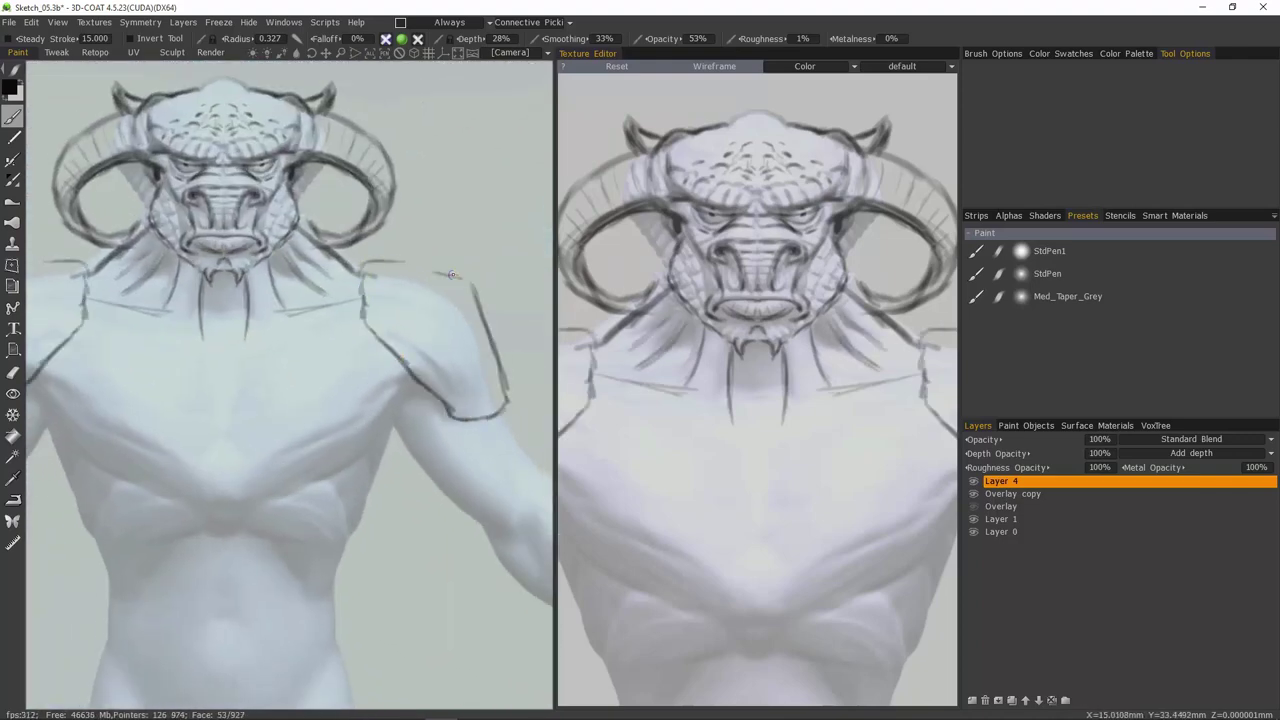
left_click_drag(419, 265, 372, 261)
mouse_move(410, 277)
left_mouse_down()
mouse_move(478, 356)
mouse_move(469, 347)
left_mouse_up()
mouse_move(472, 336)
left_mouse_down()
mouse_move(440, 306)
mouse_move(466, 400)
left_mouse_up()
left_click_drag(436, 362, 470, 403)
Step: Draw muscle fiber lines along the upper arm from the armpit to the elbow, undoing one stray stroke
right_click_drag(455, 395, 425, 362, "alt")
left_click_drag(371, 410, 404, 458)
left_click_drag(356, 418, 406, 467)
left_click_drag(338, 404, 397, 485)
right_click_drag(385, 455, 400, 470, "alt")
left_click_drag(329, 401, 371, 471)
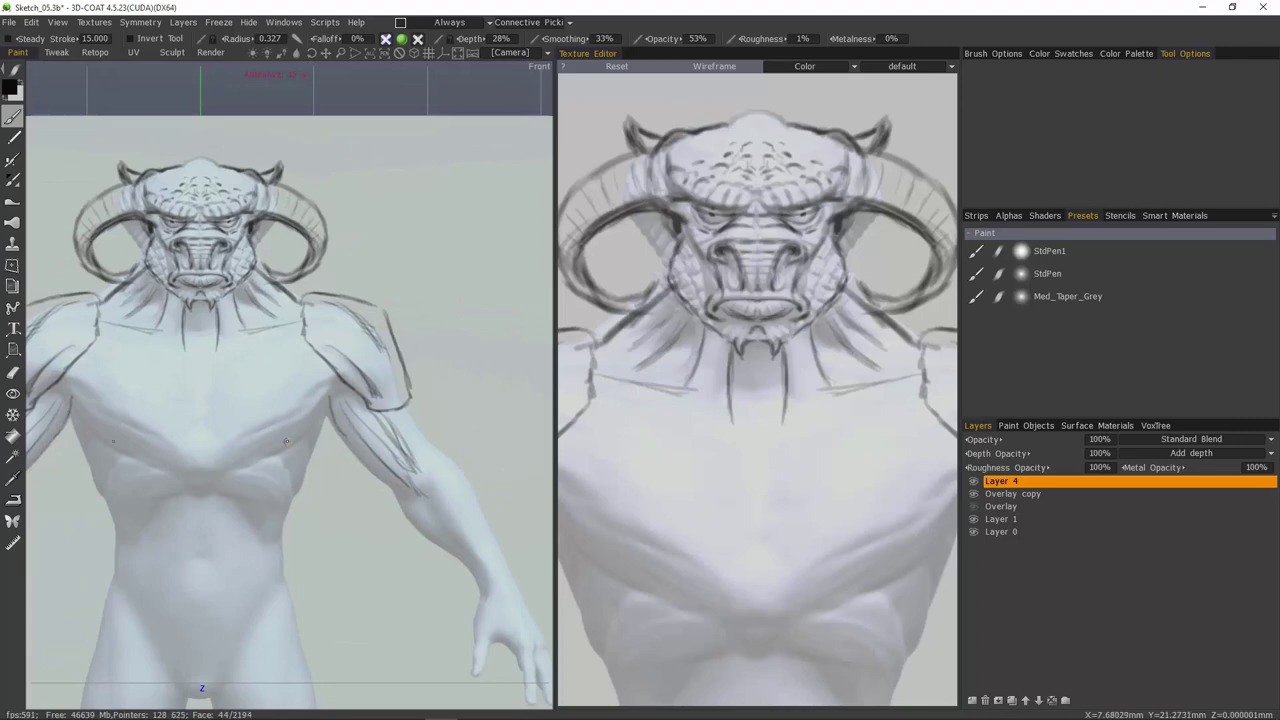
key("ctrl+z")
left_click_drag(357, 459, 401, 489)
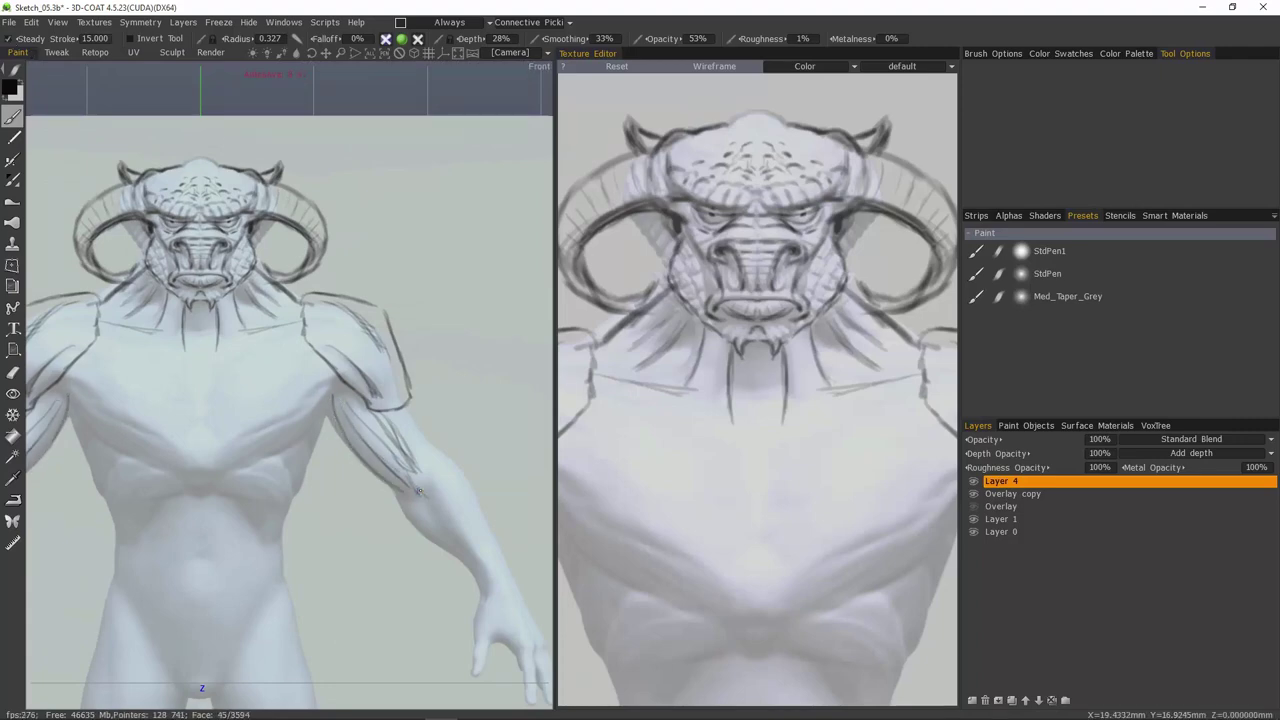
left_click_drag(352, 410, 402, 468)
Step: Pinch the painted lines near the elbow using the Pinch mode with a radius of 2.550
middle_click_drag(455, 475, 389, 452, "alt")
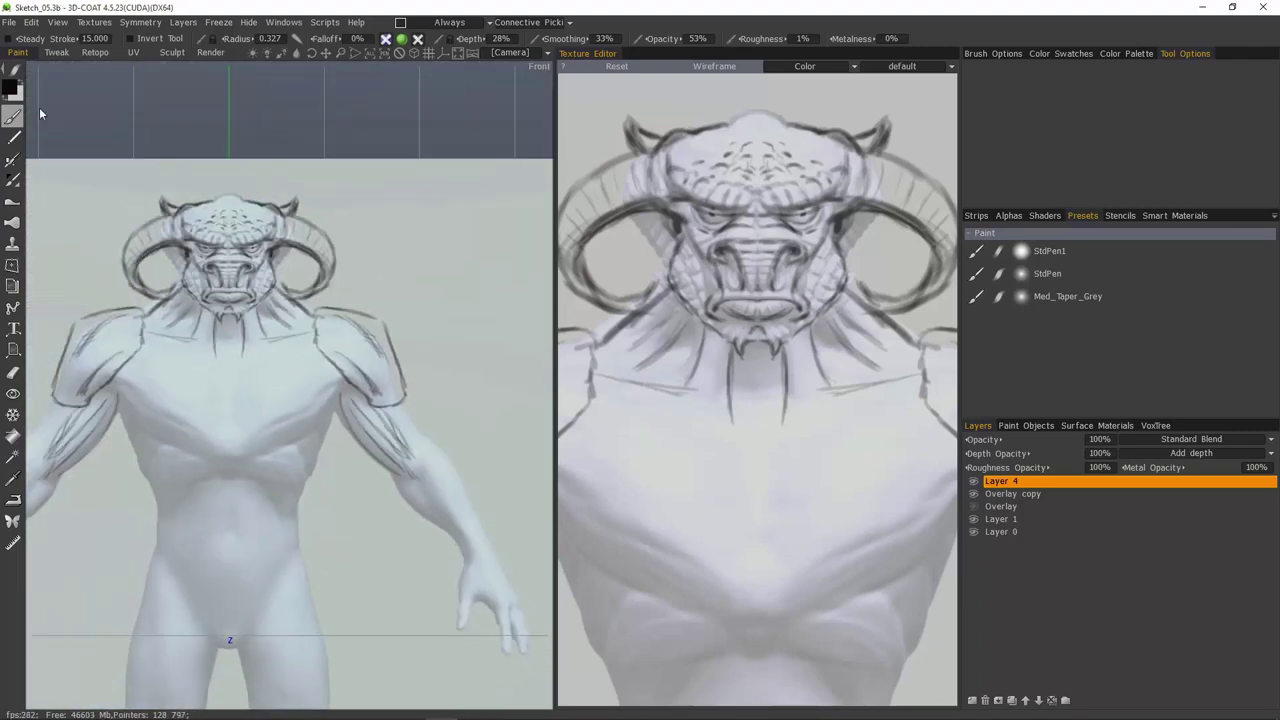
left_click(12, 222)
right_click_drag(390, 435, 400, 437)
mouse_move(405, 455)
left_mouse_down()
mouse_move(399, 440)
mouse_move(405, 473)
left_mouse_up()
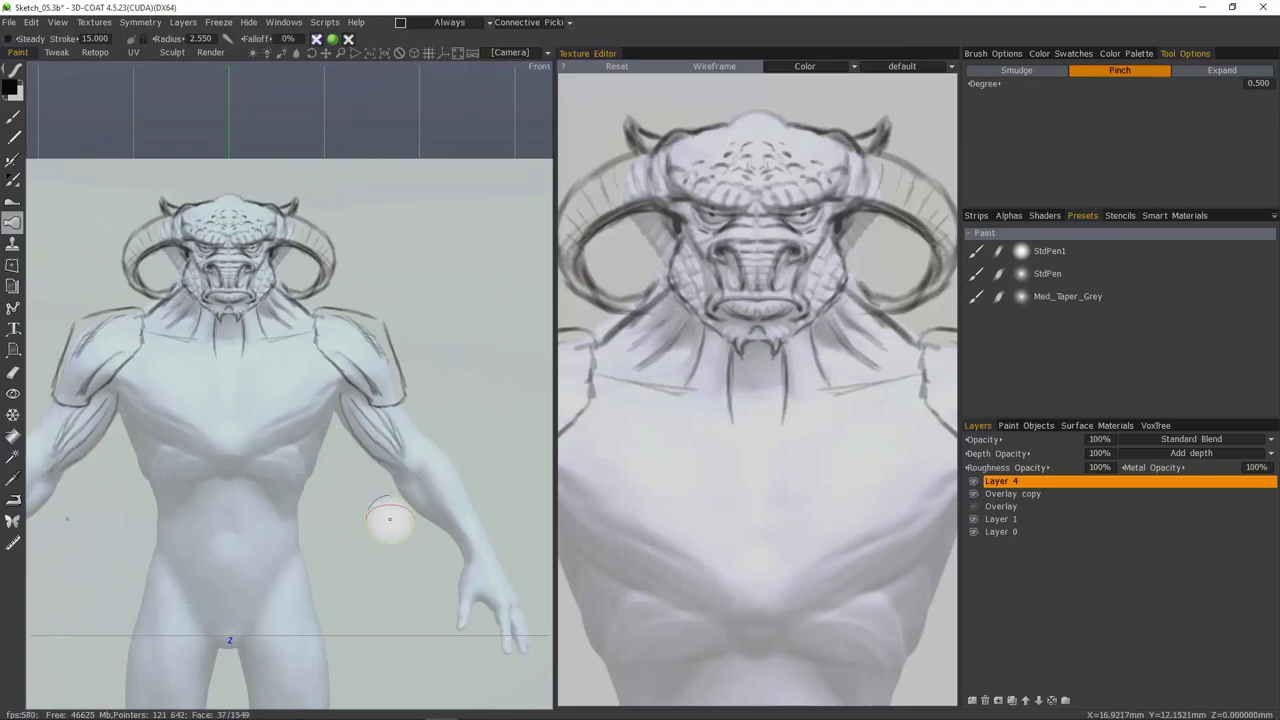
middle_click_drag(289, 429, 287, 491, "alt")
Step: Return to the paint brush and outline the forearm with pointed elbow plates, inner muscle lines and a wrist edge
left_click(12, 117)
right_click_drag(389, 560, 410, 590, "alt")
middle_click_drag(395, 605, 389, 475, "alt")
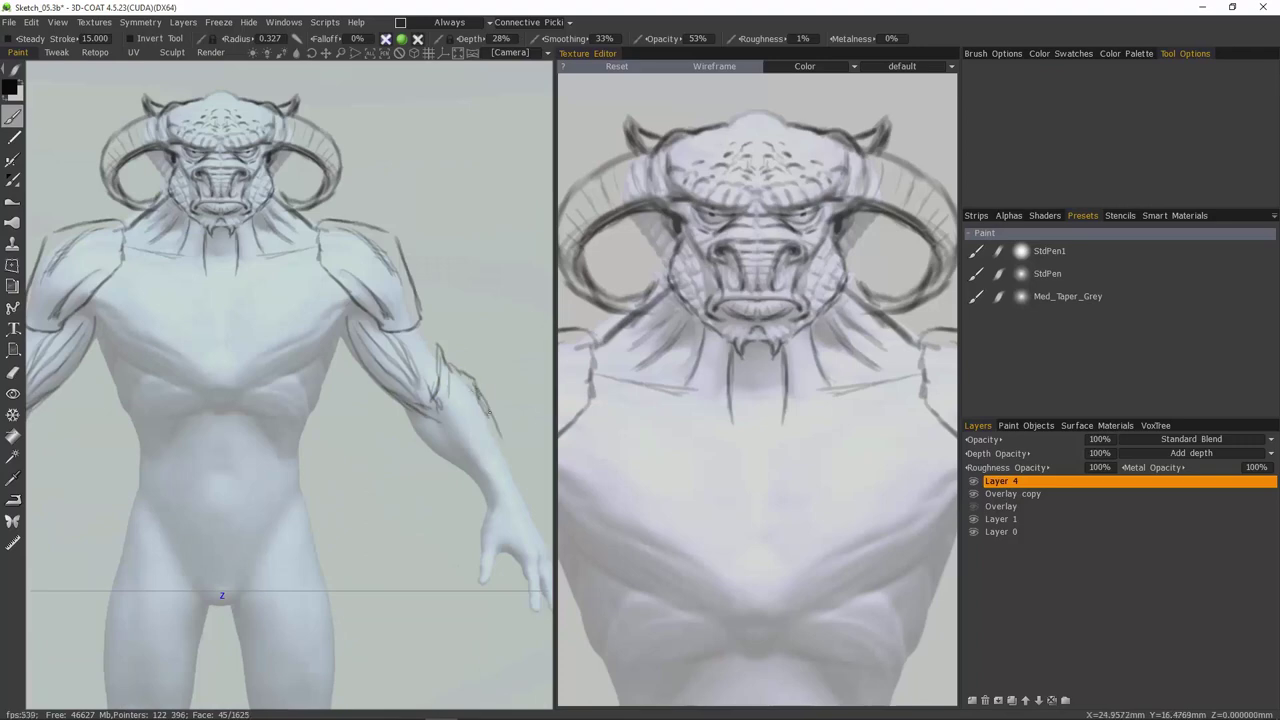
left_click_drag(470, 393, 521, 490)
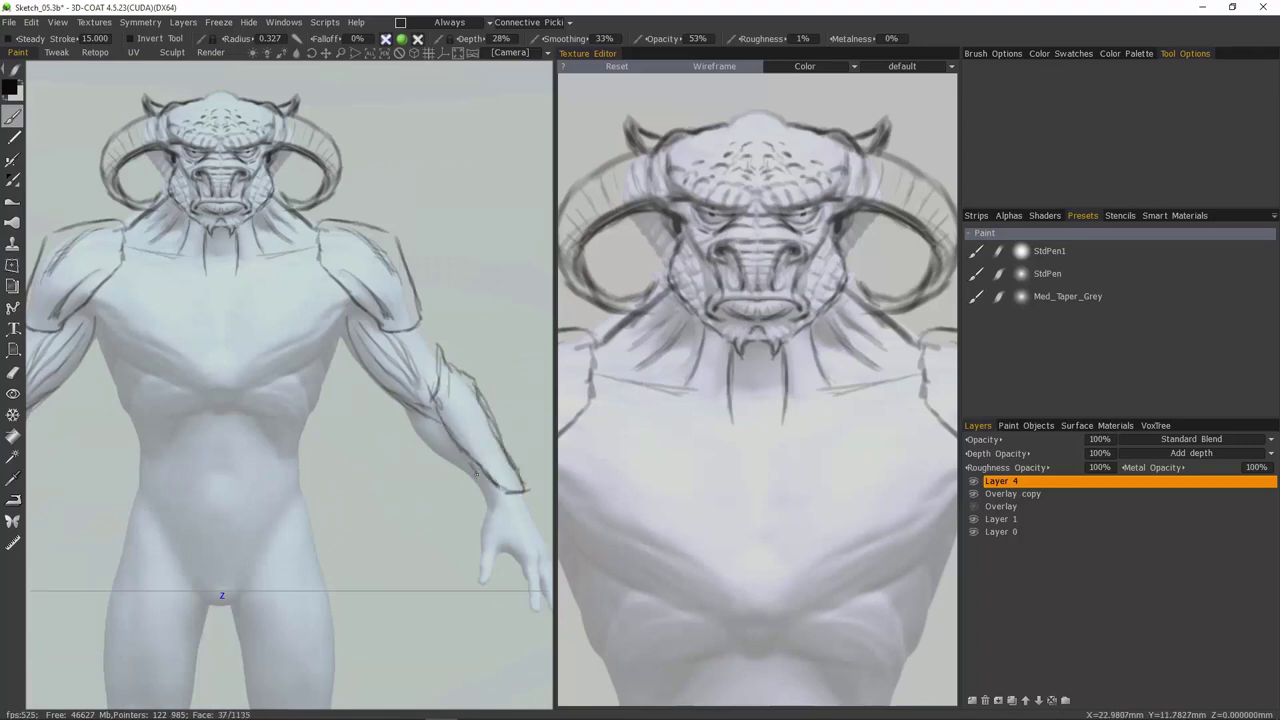
left_click_drag(400, 412, 426, 451)
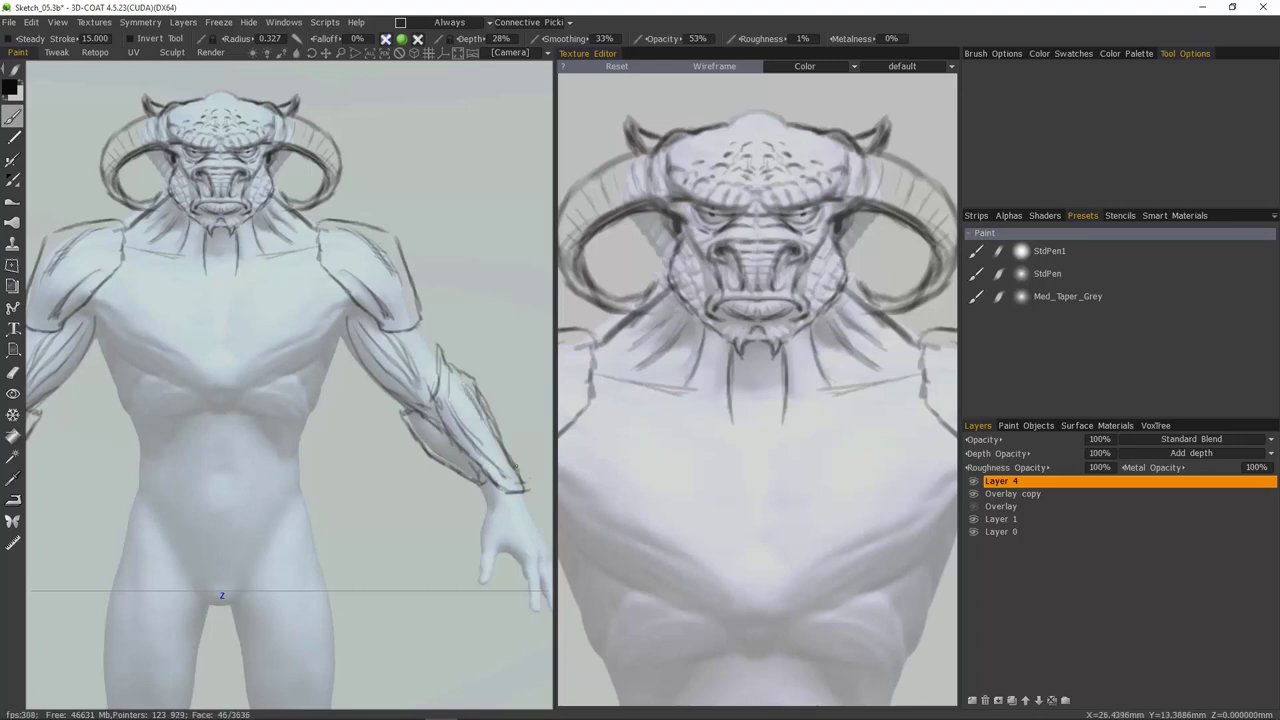
left_click_drag(416, 359, 389, 337)
Step: Choose the parallel-scratch alpha and paint striations on the upper arm with a brush radius of about 2.489
left_click(1008, 215)
scroll(1120, 254, "down", 5)
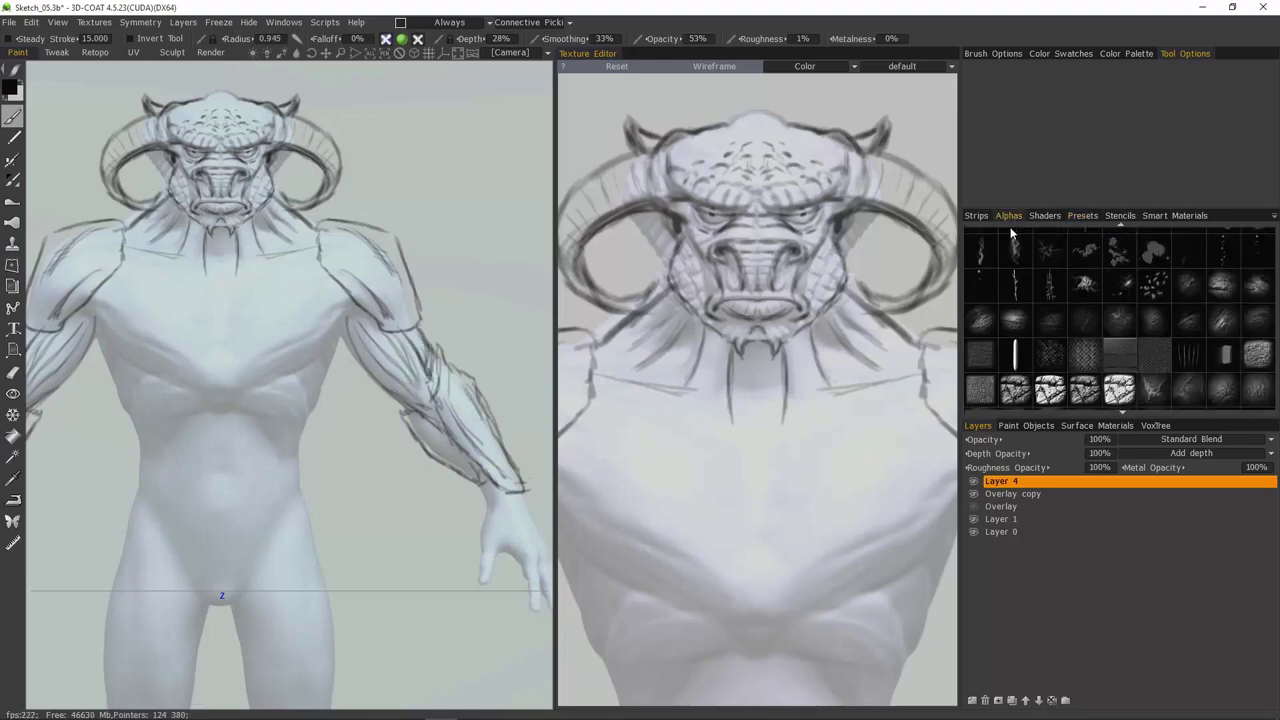
left_click(1188, 250)
scroll(400, 340, "up", 3)
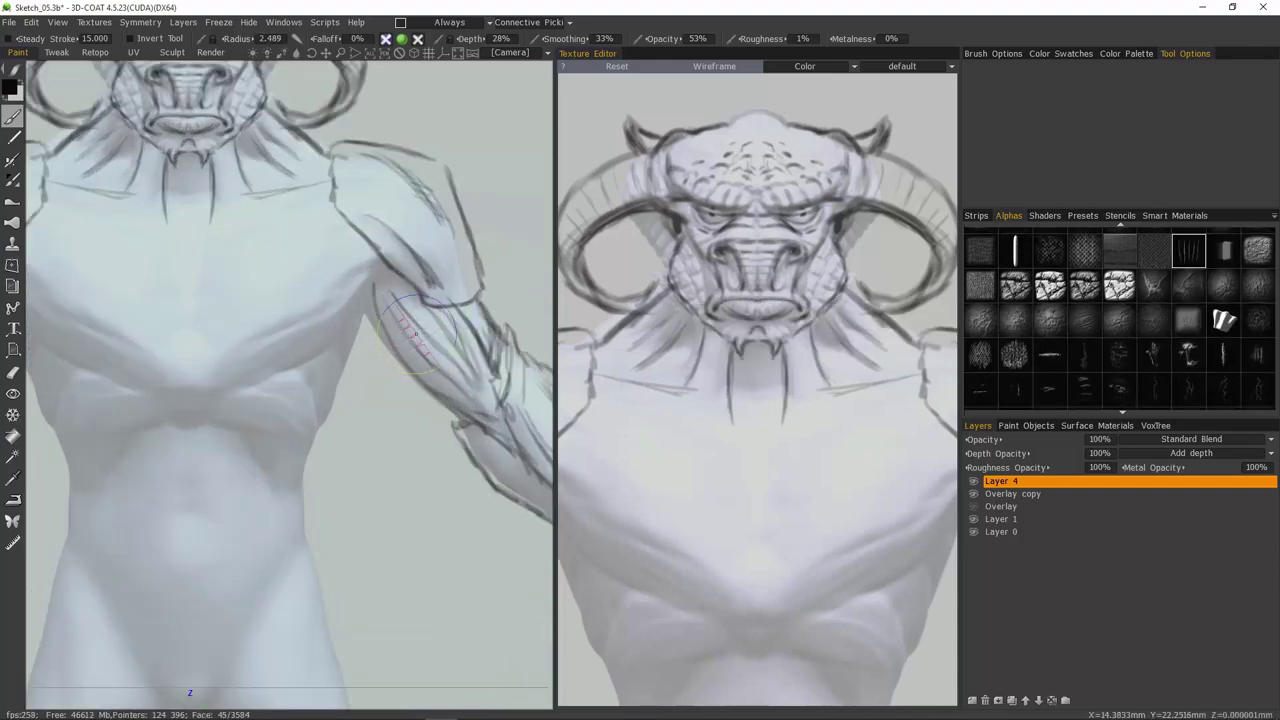
right_click_drag(197, 332, 430, 325)
left_click_drag(421, 318, 438, 366)
scroll(400, 450, "down", 5)
scroll(405, 455, "up", 5)
Step: Switch back to the small soft round alpha and reset the brush rotation to 0
middle_click_drag(402, 456, 461, 440)
scroll(1147, 300, "up", 10)
left_click(1050, 242)
middle_click_drag(285, 298, 374, 306)
right_click_drag(463, 302, 420, 302)
middle_click_drag(463, 302, 400, 345)
left_click(1012, 56)
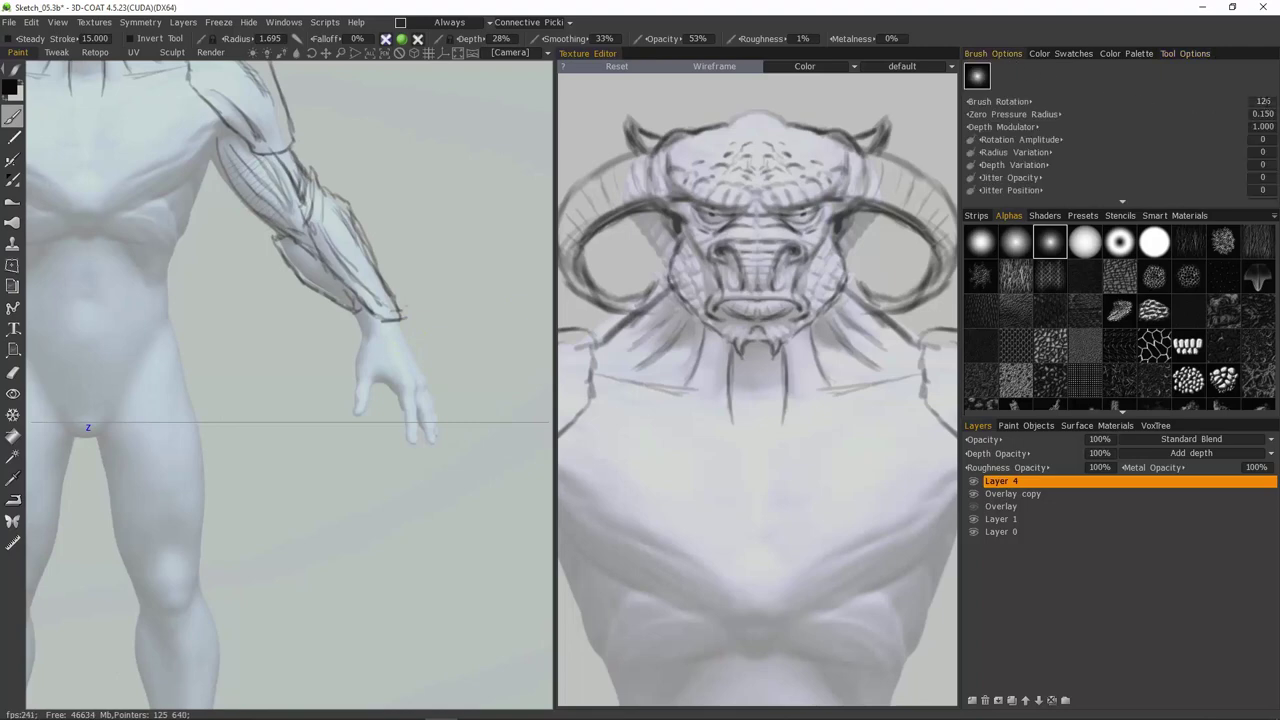
left_click(1265, 102)
type("0")
left_click(1275, 102)
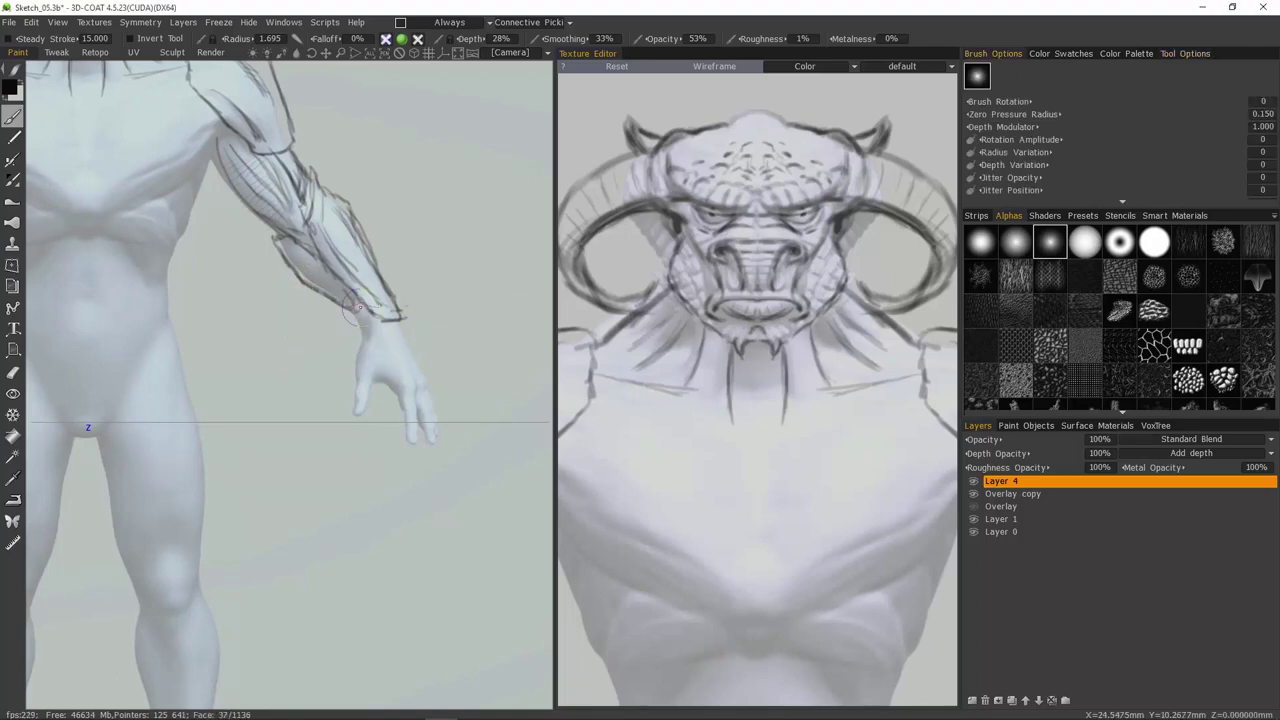
Step: Outline the back of the hand and draw long clawed fingers with the brush radius at 0.740
mouse_move(356, 306)
left_mouse_down()
mouse_move(398, 341)
mouse_move(404, 434)
left_mouse_up()
left_click_drag(402, 436, 417, 437)
mouse_move(405, 471)
left_mouse_down()
mouse_move(409, 450)
mouse_move(375, 472)
mouse_move(379, 489)
left_mouse_up()
mouse_move(364, 315)
left_mouse_down()
mouse_move(351, 370)
mouse_move(432, 434)
left_mouse_up()
left_click_drag(434, 390, 439, 459)
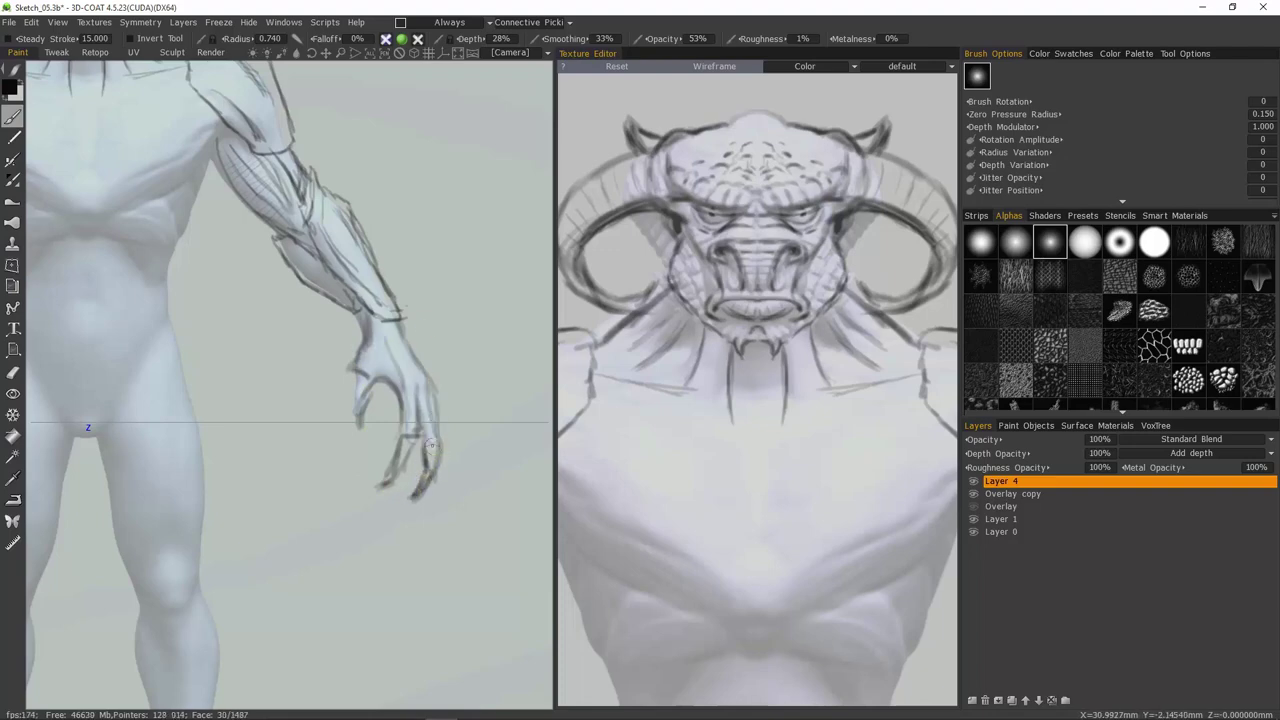
Step: With a radius of 0.501, draw the clawed thumb and reinforce the hand tendons, knuckles and finger joints
left_click_drag(342, 401, 357, 418)
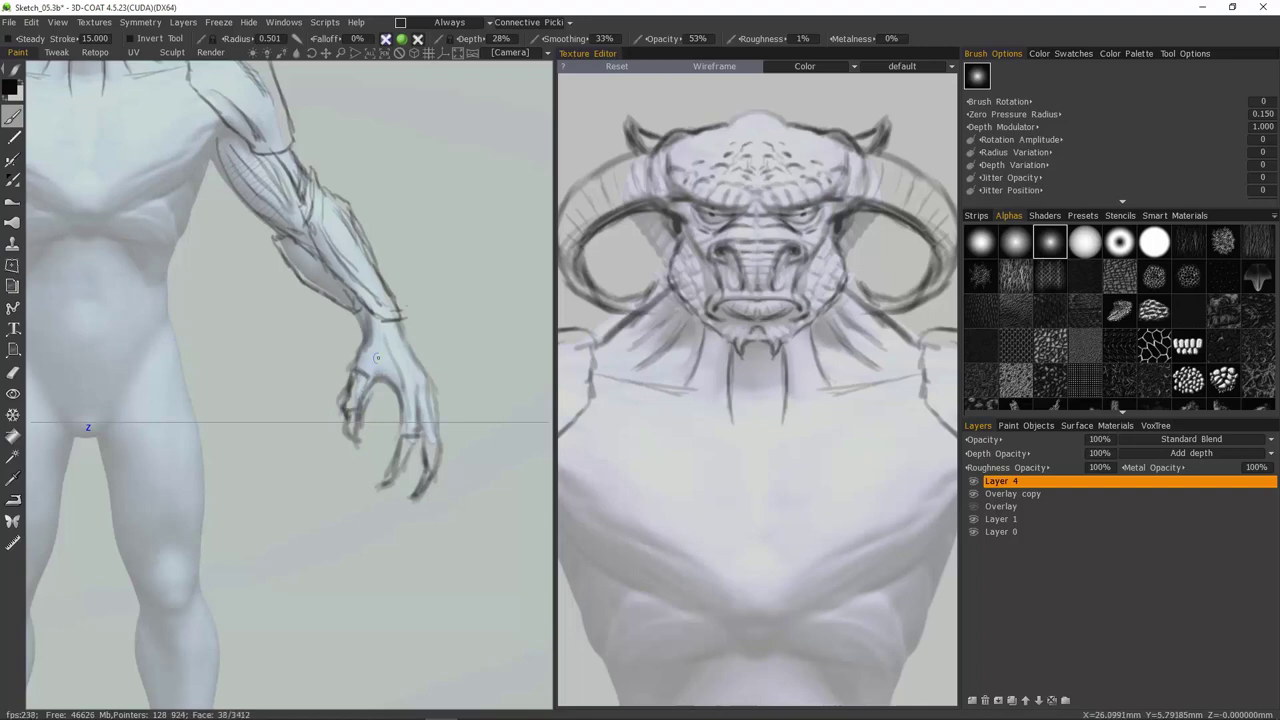
left_click_drag(396, 324, 436, 394)
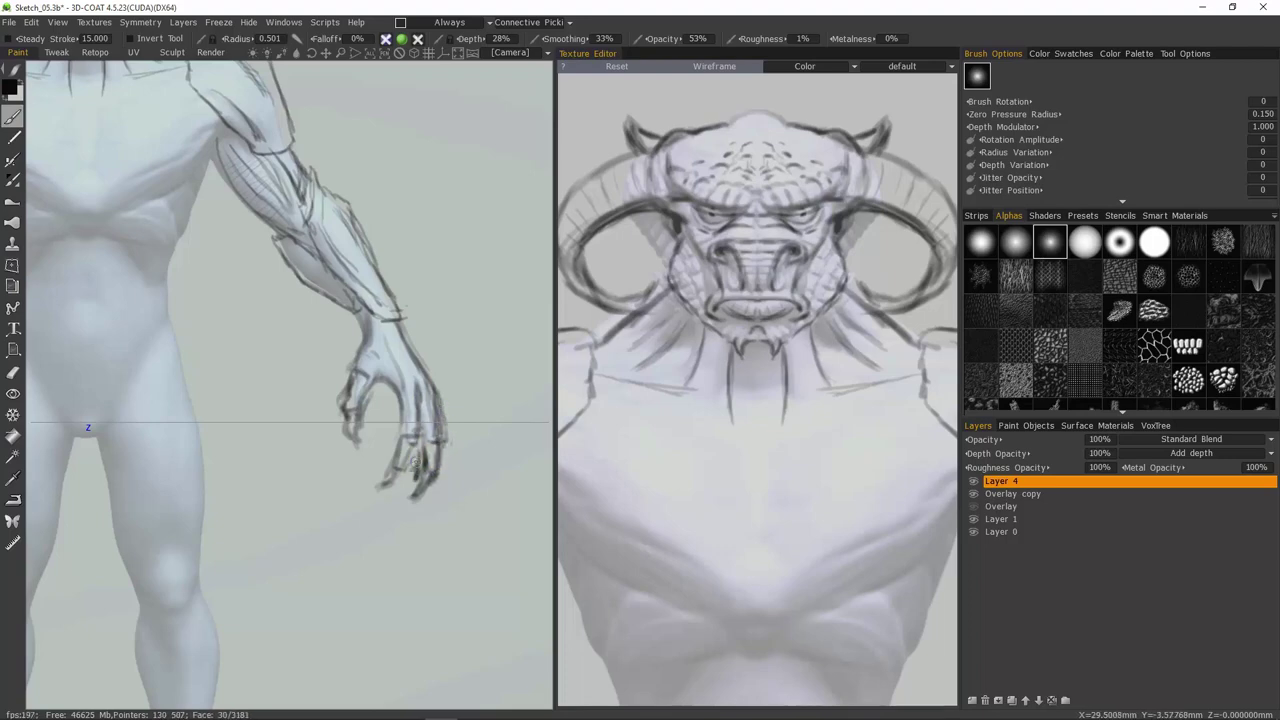
left_click_drag(420, 457, 418, 470)
Step: Darken the lower edge of the pectorals and sketch the rib muscles beneath them on the mirrored torso
right_click_drag(418, 470, 346, 477, "alt")
middle_click_drag(346, 477, 468, 480, "alt")
right_click_drag(468, 480, 500, 470, "alt")
middle_click_drag(500, 470, 446, 480, "alt")
right_click_drag(375, 232, 390, 222)
left_click_drag(414, 208, 331, 267)
middle_click_drag(322, 288, 322, 293, "alt")
left_click_drag(308, 280, 368, 327)
mouse_move(409, 256)
left_mouse_down()
mouse_move(338, 282)
mouse_move(361, 273)
mouse_move(352, 284)
mouse_move(383, 307)
mouse_move(372, 304)
mouse_move(401, 240)
mouse_move(383, 276)
mouse_move(340, 291)
mouse_move(356, 292)
mouse_move(367, 268)
mouse_move(387, 265)
mouse_move(328, 291)
mouse_move(376, 260)
left_mouse_up()
Step: Try the Expand and Pinch modes, and return to the brush for more rib shading at 54% depth
left_click(12, 223)
left_click(1222, 70)
left_click(1120, 70)
left_click(12, 117)
mouse_move(354, 280)
left_mouse_down()
mouse_move(348, 290)
mouse_move(374, 285)
left_mouse_up()
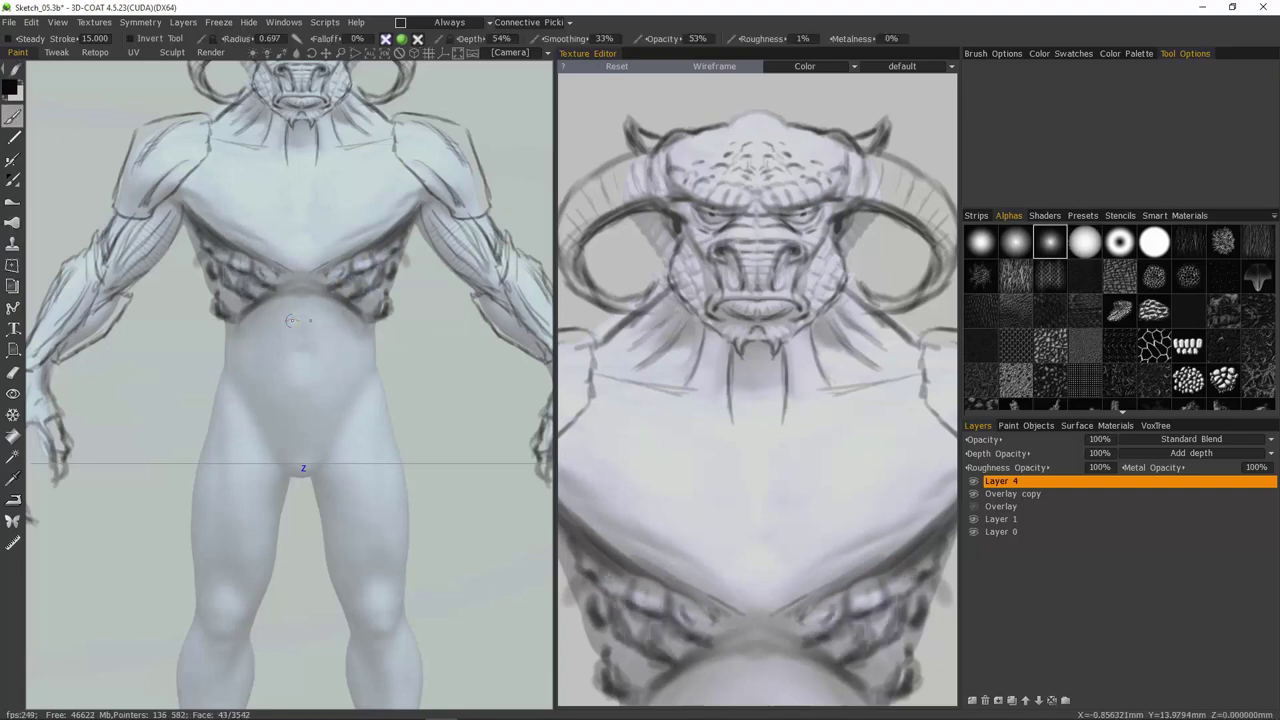
Step: Sketch the abdominal segments and side muscles, plus short marks on the lower sternum, with a 0.567 brush radius
mouse_move(297, 318)
left_mouse_down()
mouse_move(302, 334)
mouse_move(264, 316)
mouse_move(318, 346)
mouse_move(299, 322)
mouse_move(330, 428)
mouse_move(322, 390)
left_mouse_up()
mouse_move(357, 297)
left_mouse_down()
mouse_move(338, 390)
mouse_move(360, 330)
mouse_move(360, 354)
left_mouse_up()
mouse_move(333, 227)
left_mouse_down()
mouse_move(315, 241)
mouse_move(311, 220)
mouse_move(314, 259)
left_mouse_up()
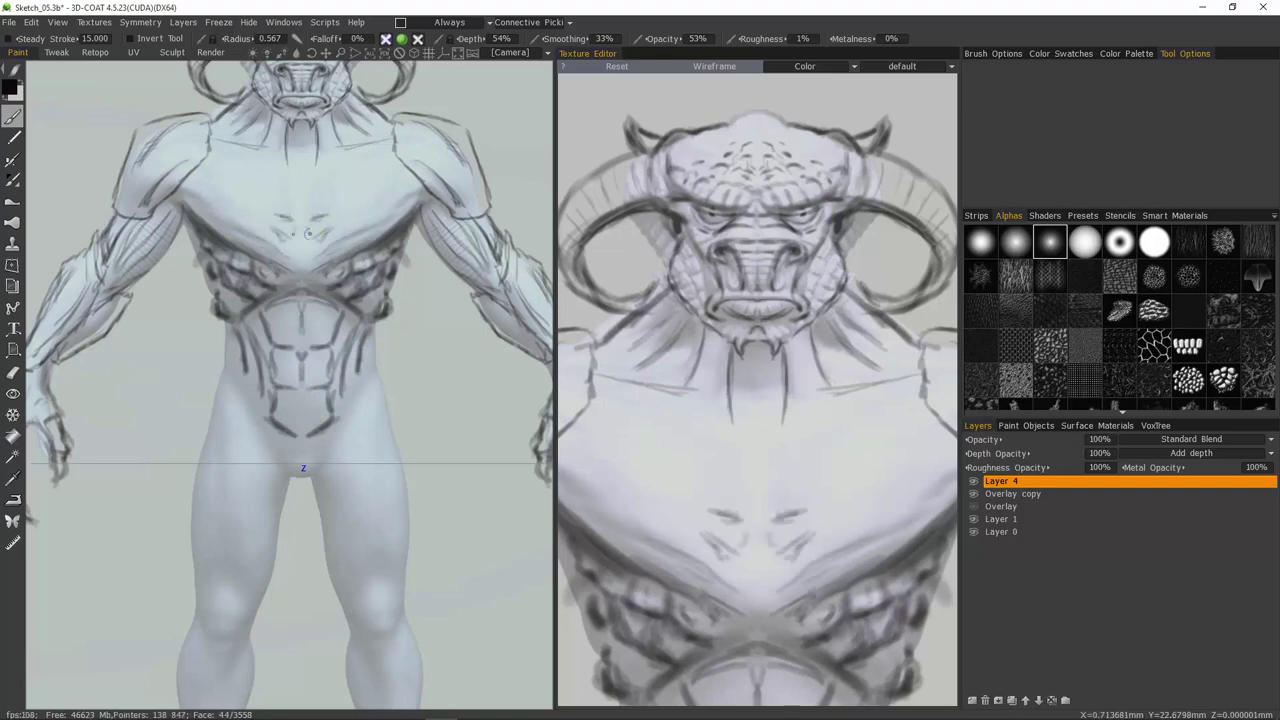
Step: Continue the short marks up the sternum and add muscle strokes across the upper chest and shoulders at 43% depth
left_click_drag(326, 212, 311, 180)
left_click_drag(411, 180, 398, 186)
left_click_drag(402, 172, 391, 177)
mouse_move(404, 159)
left_mouse_down()
mouse_move(357, 161)
mouse_move(433, 202)
mouse_move(413, 195)
left_mouse_up()
left_click_drag(466, 181, 465, 203)
mouse_move(477, 174)
left_mouse_down()
mouse_move(477, 203)
mouse_move(412, 166)
mouse_move(424, 144)
left_mouse_up()
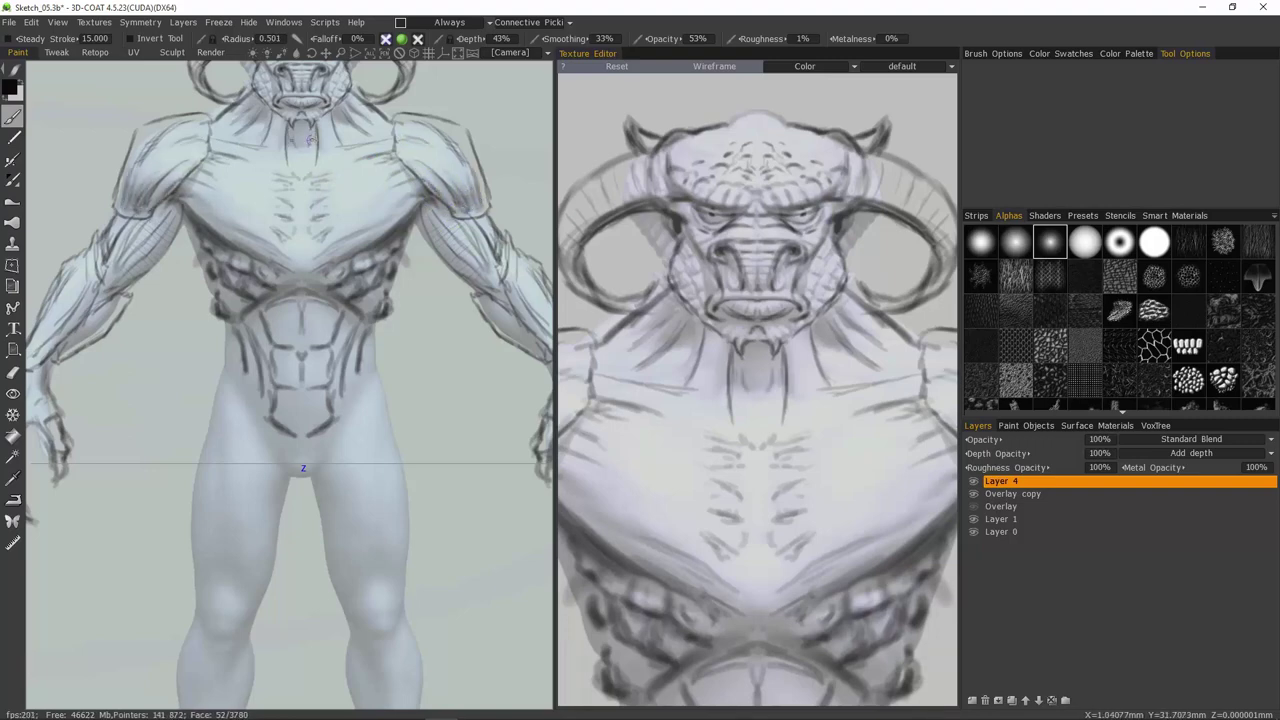
Step: Shade the throat and, with a radius of 0.436, sketch the hip plates, groin segments and inner-thigh lines
left_click_drag(307, 141, 308, 153)
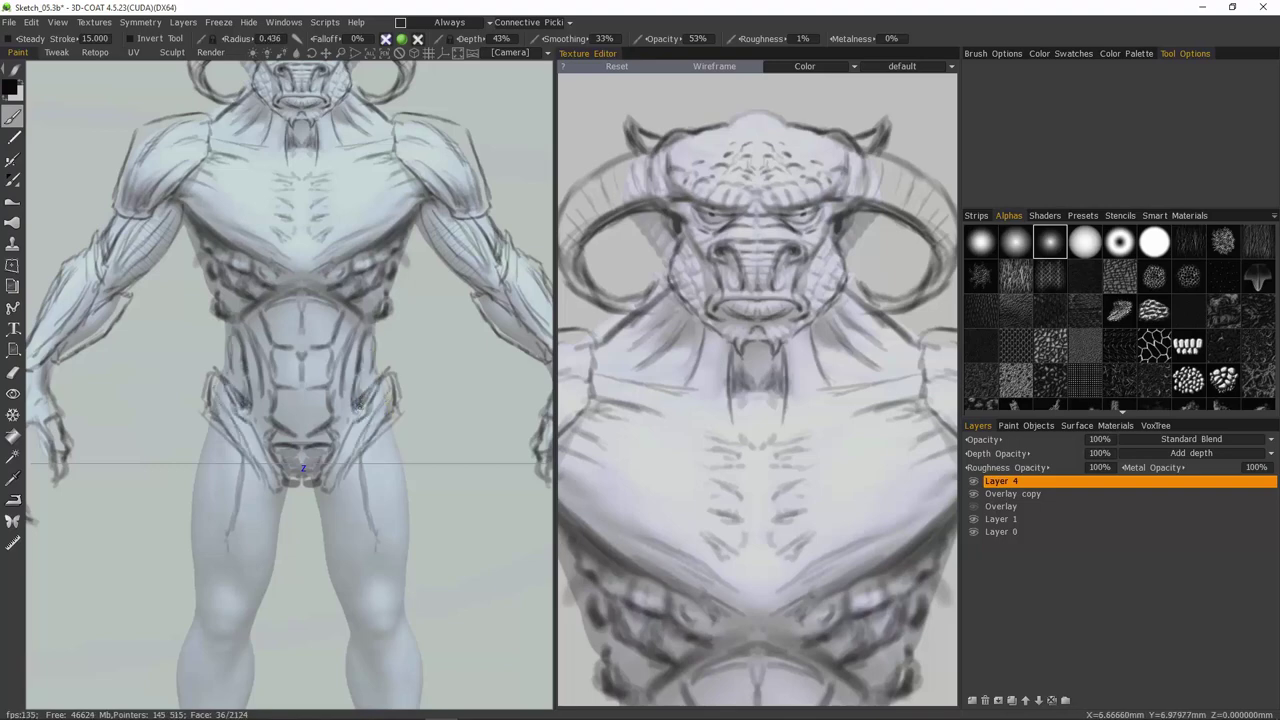
scroll(361, 404, "down", 6)
scroll(361, 404, "up", 8)
Step: Add overlapping rib strokes down the sides of the torso and darken the base of the sternum at radius 0.657
middle_click_drag(464, 232, 375, 256)
left_click_drag(385, 237, 375, 256)
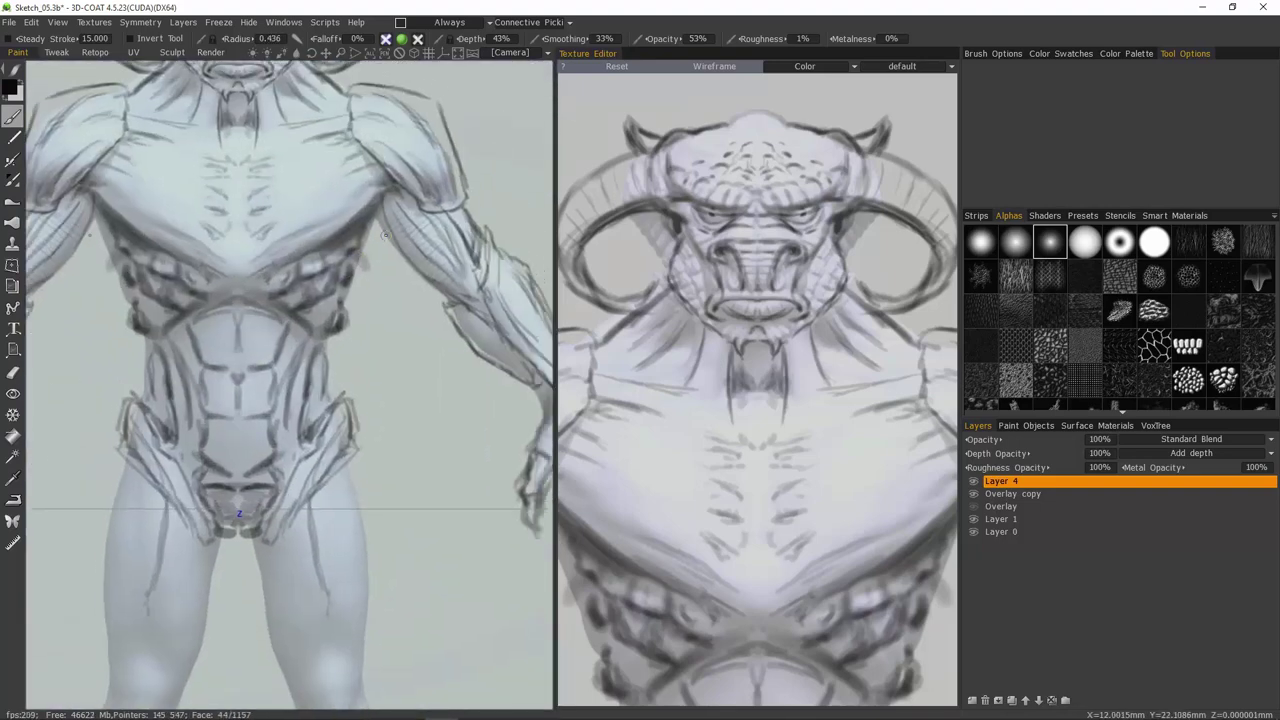
mouse_move(354, 313)
left_mouse_down()
mouse_move(356, 287)
mouse_move(324, 298)
mouse_move(341, 309)
left_mouse_up()
scroll(338, 285, "down", 1)
left_click_drag(373, 222, 357, 265)
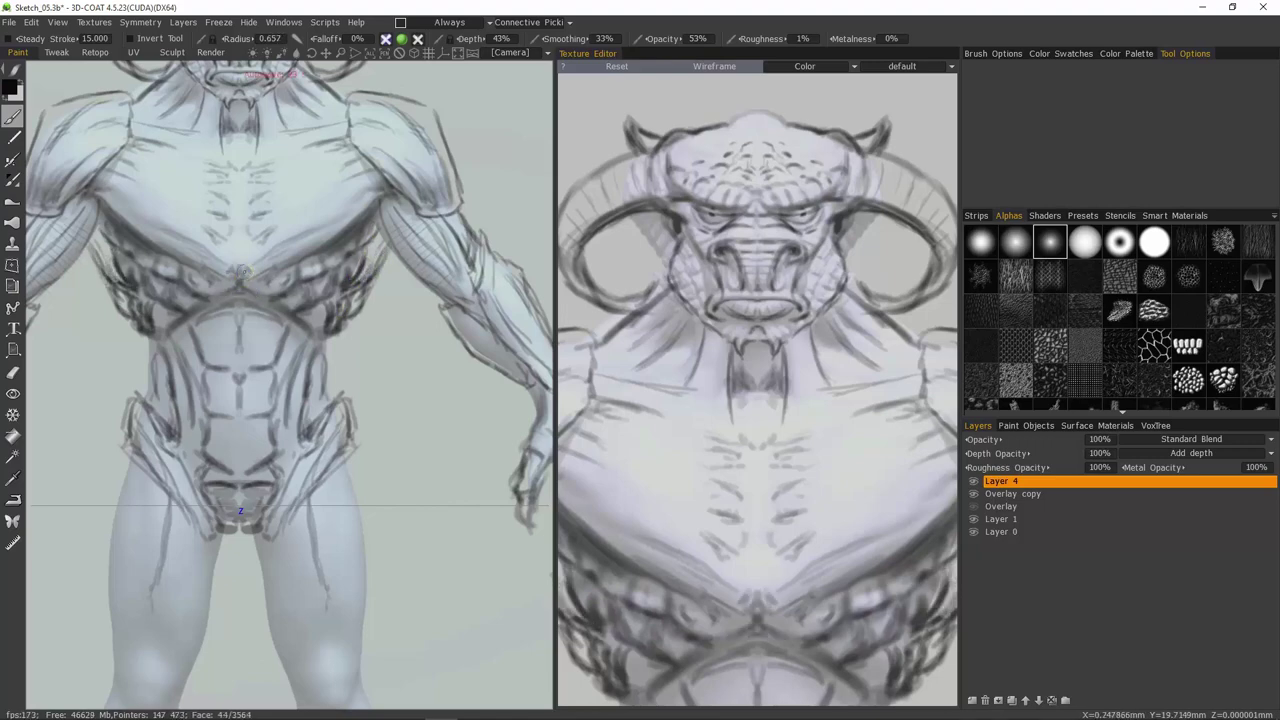
left_click_drag(240, 270, 253, 256)
Step: Add long muscle strokes across the pectorals and along the upper chest below the collarbones
right_click_drag(272, 270, 238, 219, "alt")
middle_click_drag(238, 219, 269, 256, "alt")
left_click_drag(188, 263, 233, 294)
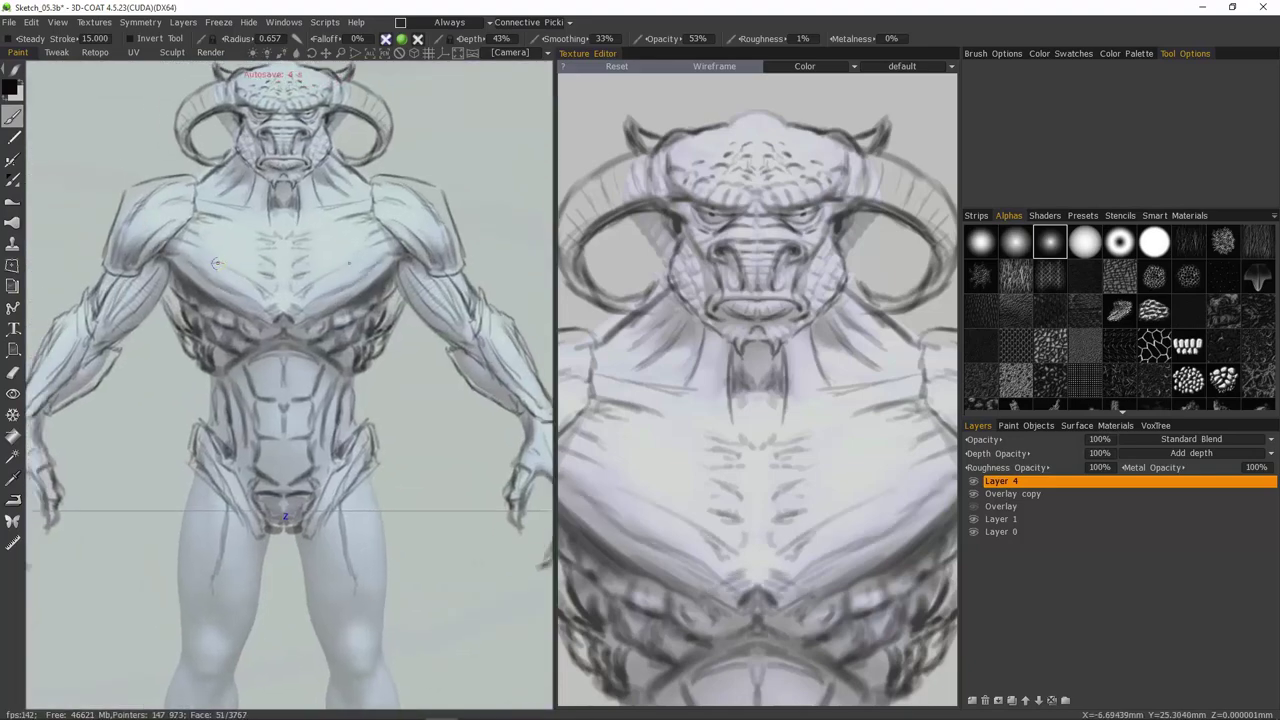
mouse_move(248, 218)
right_mouse_down("alt")
mouse_move(240, 180)
mouse_move(244, 198)
right_mouse_up("alt")
mouse_move(263, 181)
left_mouse_down()
mouse_move(275, 203)
mouse_move(238, 176)
mouse_move(242, 194)
left_mouse_up()
left_click_drag(266, 213, 246, 199)
Step: Reinforce the neck muscle lines between shoulder and jaw with a brush radius of 0.375
right_click_drag(236, 191, 194, 260, "alt")
middle_click_drag(194, 260, 363, 392, "alt")
right_click_drag(363, 392, 363, 345, "alt")
middle_click_drag(363, 345, 66, 278, "alt")
left_click_drag(300, 402, 274, 426)
left_click_drag(298, 405, 262, 420)
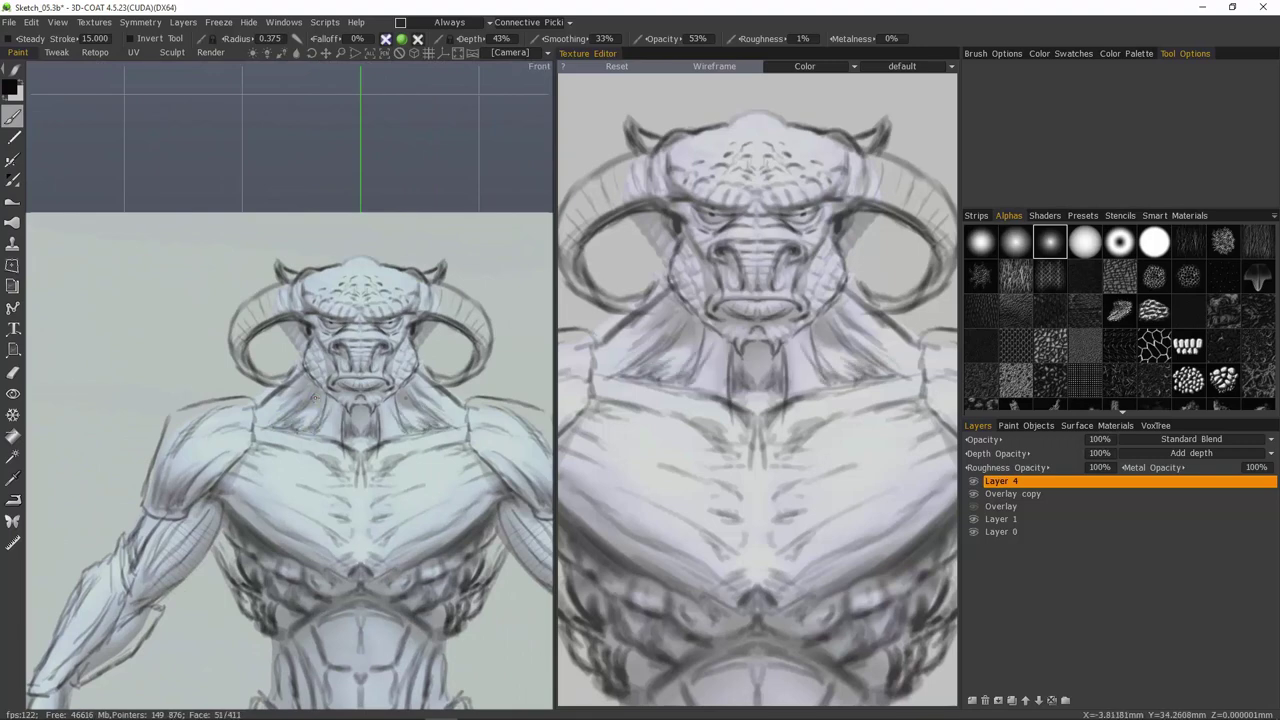
left_click_drag(316, 388, 309, 373)
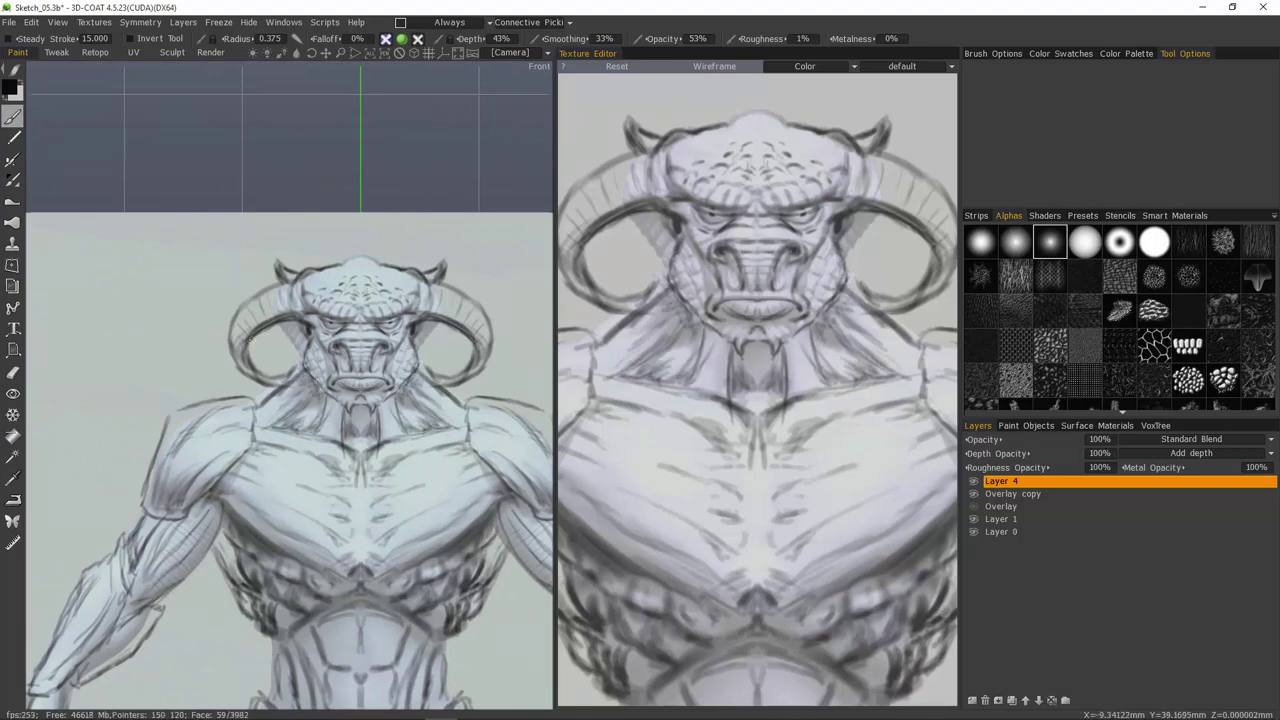
Step: Outline the outer sides of the thighs and sketch the kneecap contours with a brush radius of 0.375
right_click_drag(244, 415, 330, 540, "alt")
mouse_move(420, 580)
middle_mouse_down("alt")
mouse_move(356, 575)
mouse_move(381, 220)
middle_mouse_up("alt")
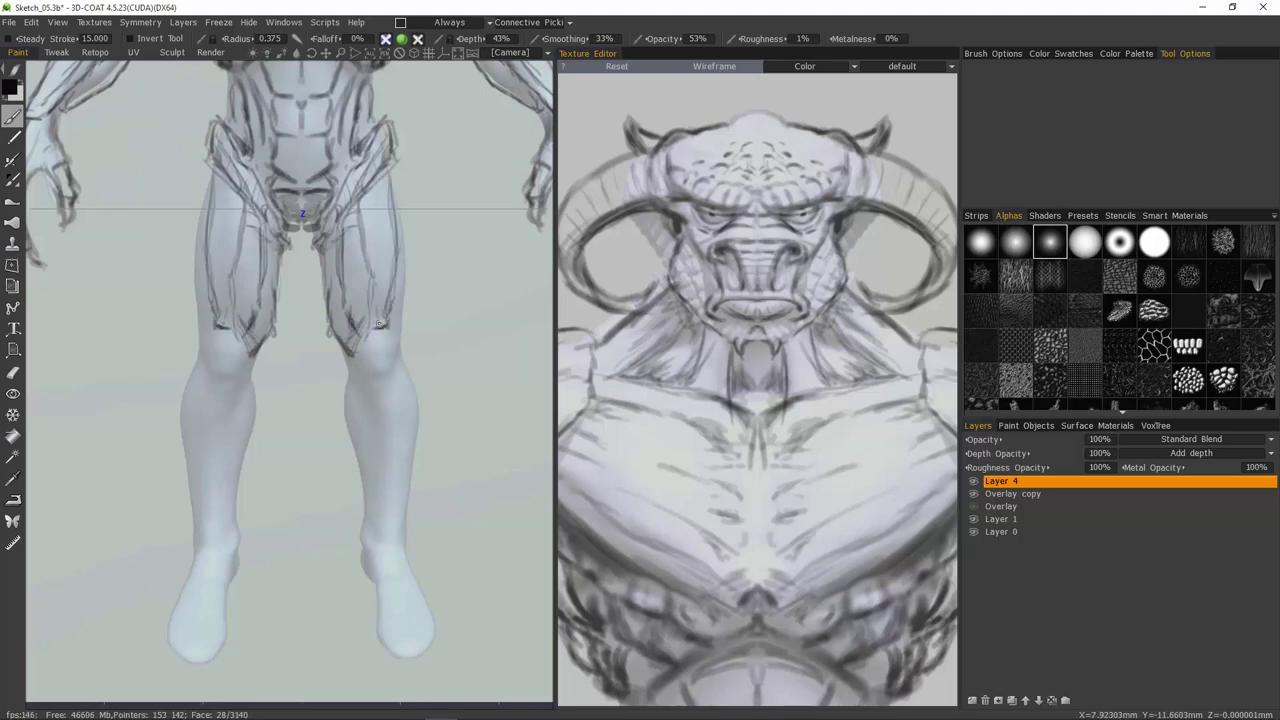
left_click_drag(392, 170, 403, 309)
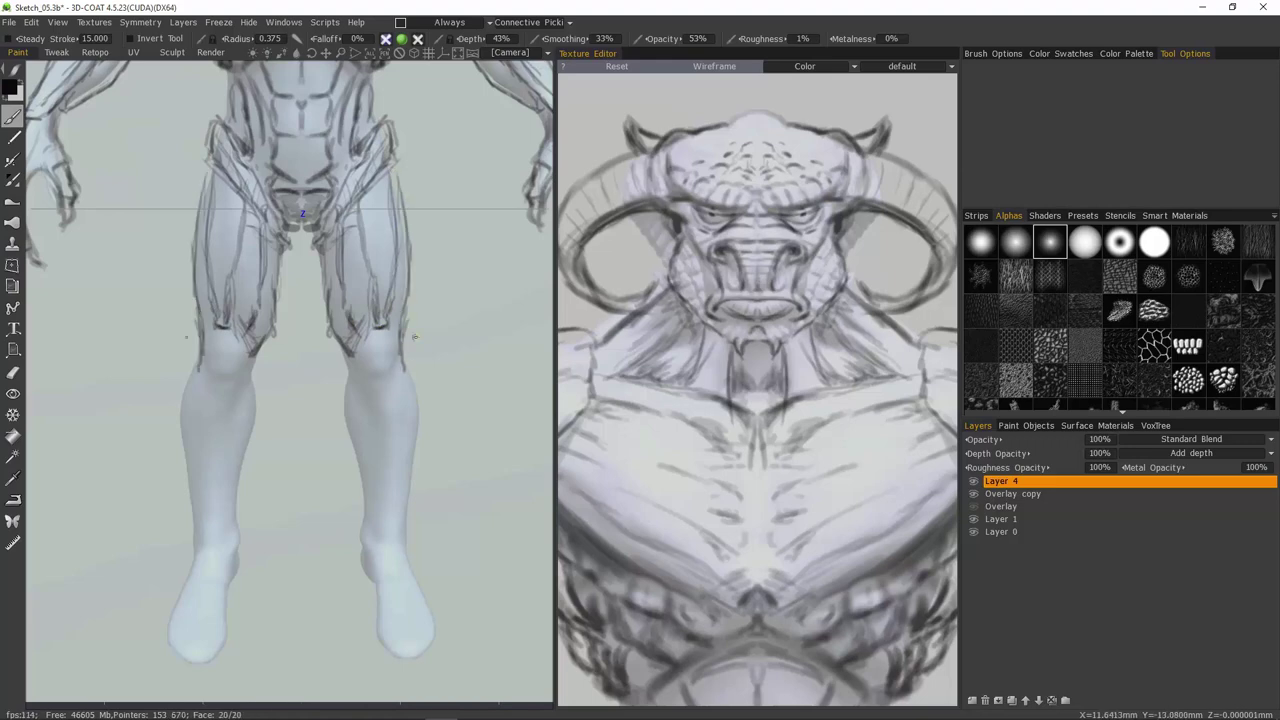
scroll(304, 385, "down", 5)
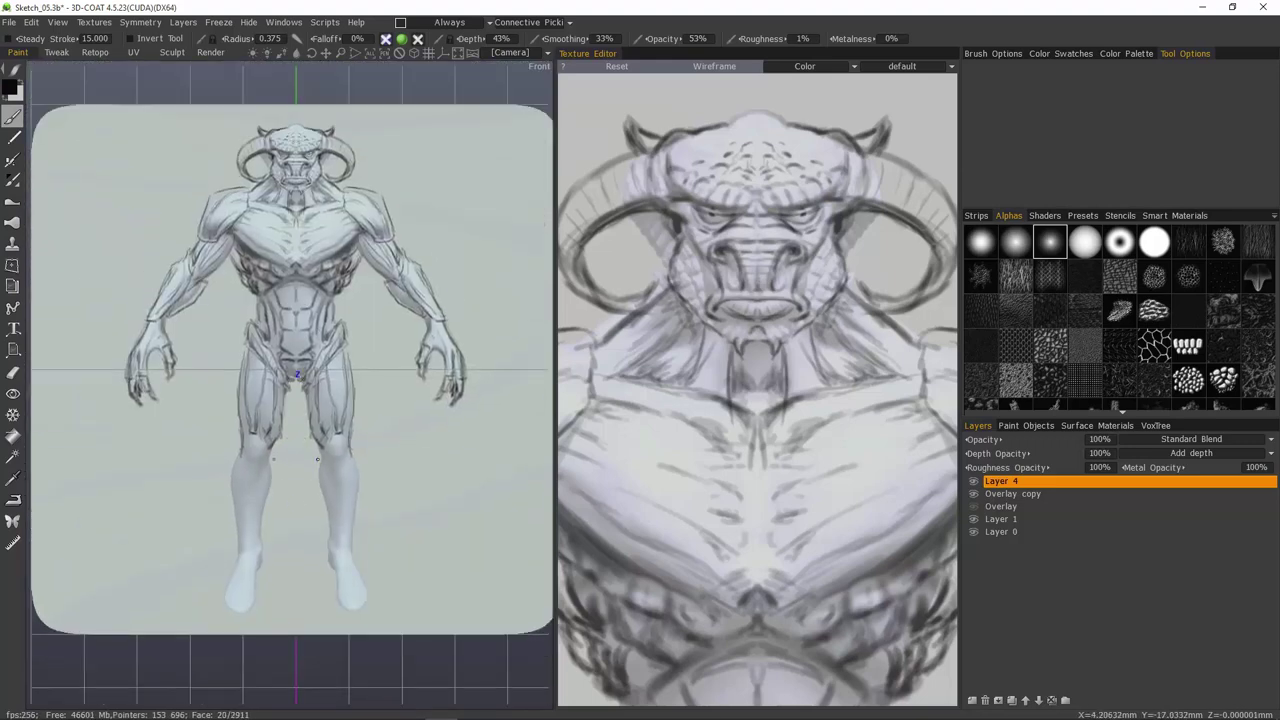
scroll(328, 457, "up", 5)
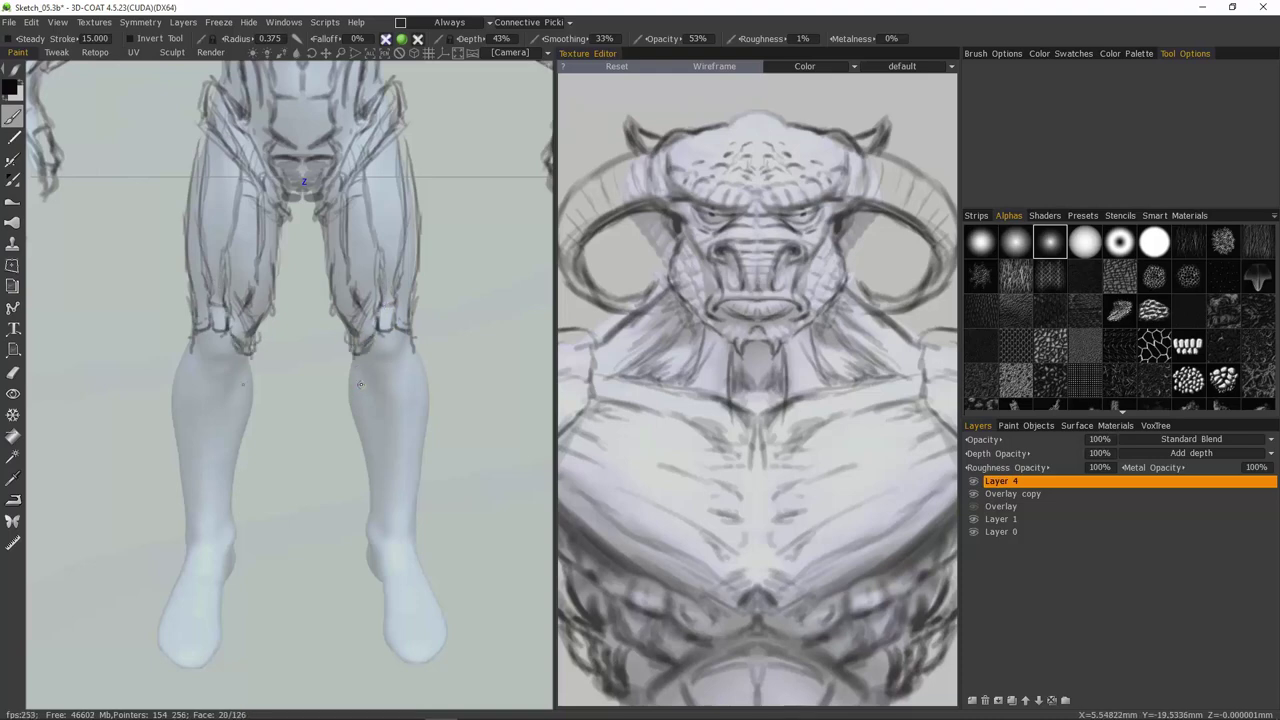
Step: In the Tweak room, select the abdomen, legs and lower part of the plane and move them slightly down to lengthen the waist
right_click_drag(336, 351, 335, 430, "alt")
middle_click_drag(335, 430, 335, 461, "alt")
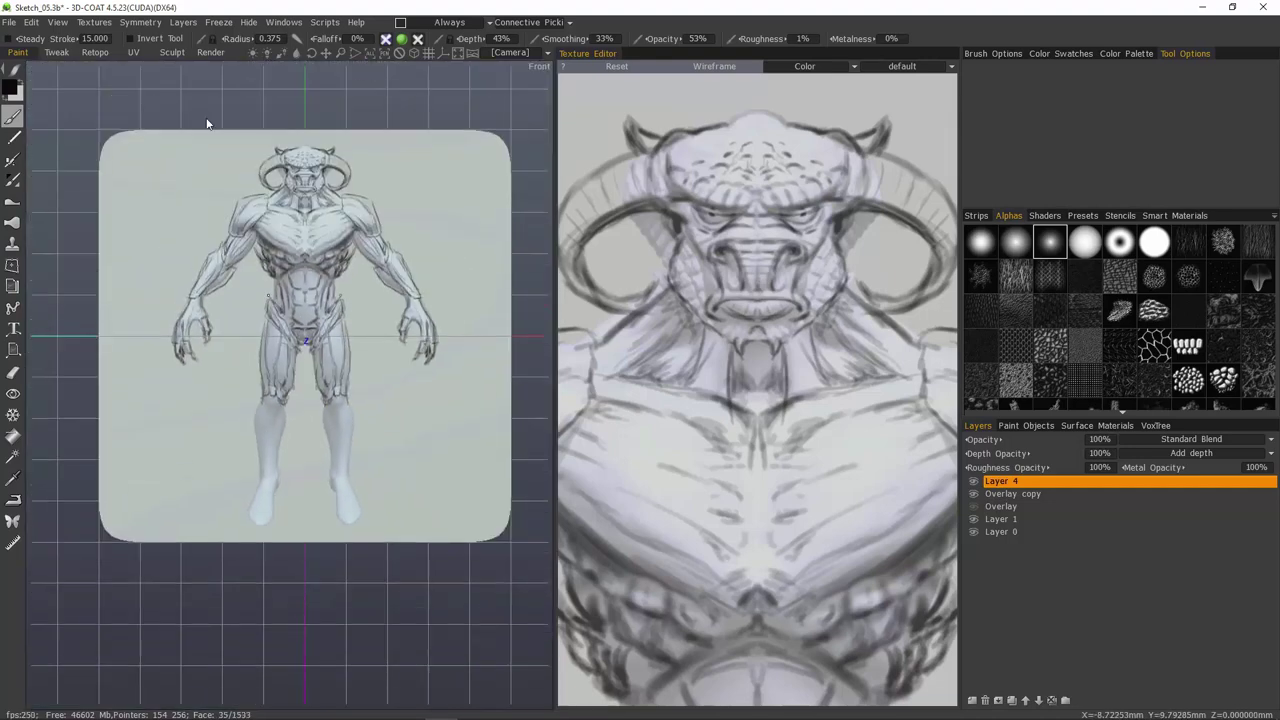
left_click(56, 52)
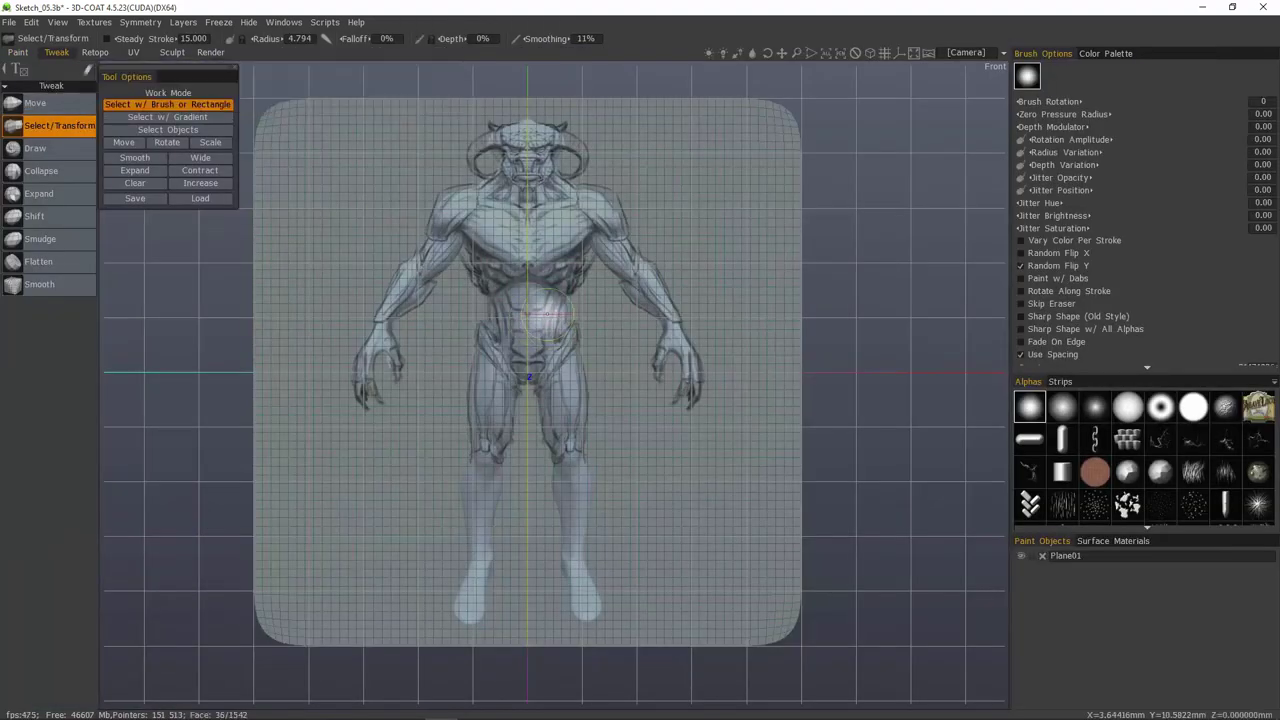
mouse_move(540, 380)
left_mouse_down()
mouse_move(548, 310)
mouse_move(574, 450)
mouse_move(574, 580)
mouse_move(596, 612)
left_mouse_up()
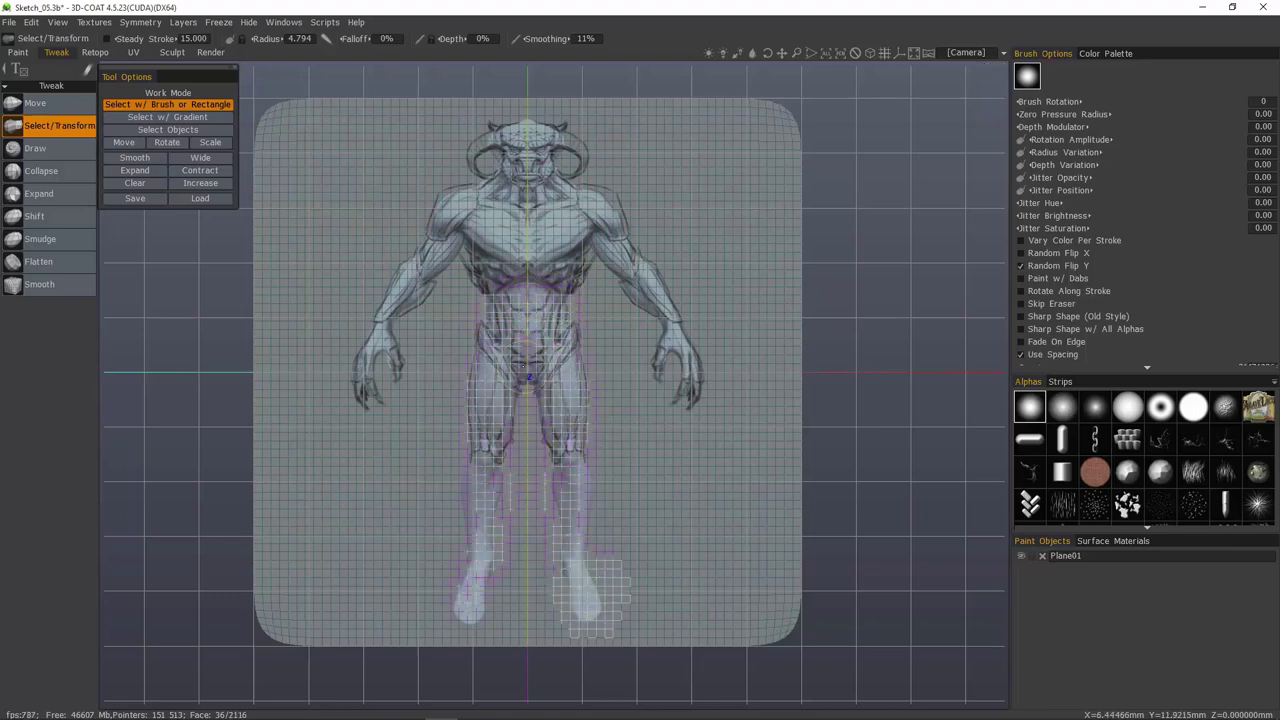
left_click_drag(588, 330, 577, 508)
mouse_move(592, 570)
left_mouse_down()
mouse_move(583, 497)
mouse_move(811, 451)
mouse_move(660, 462)
left_mouse_up()
left_click(1193, 407)
mouse_move(788, 462)
left_mouse_down()
mouse_move(648, 468)
mouse_move(757, 524)
mouse_move(591, 634)
mouse_move(538, 472)
left_mouse_up()
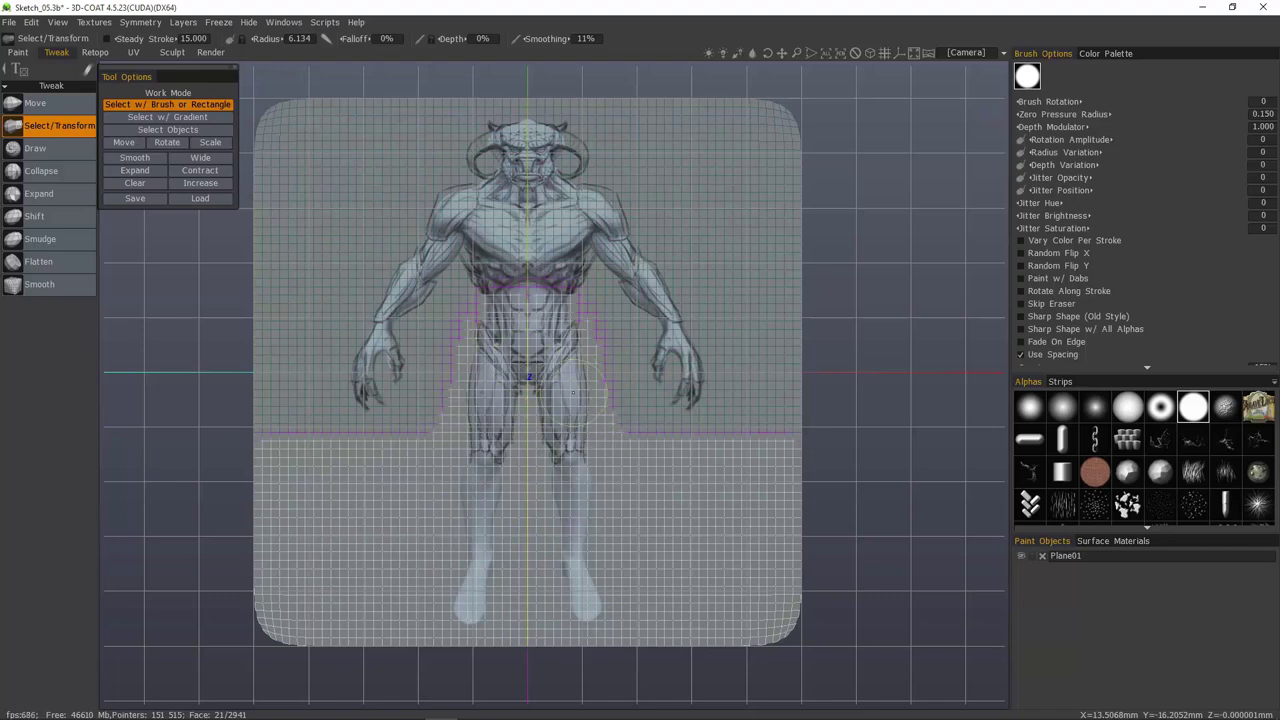
left_click(123, 142)
left_click_drag(527, 297, 527, 310)
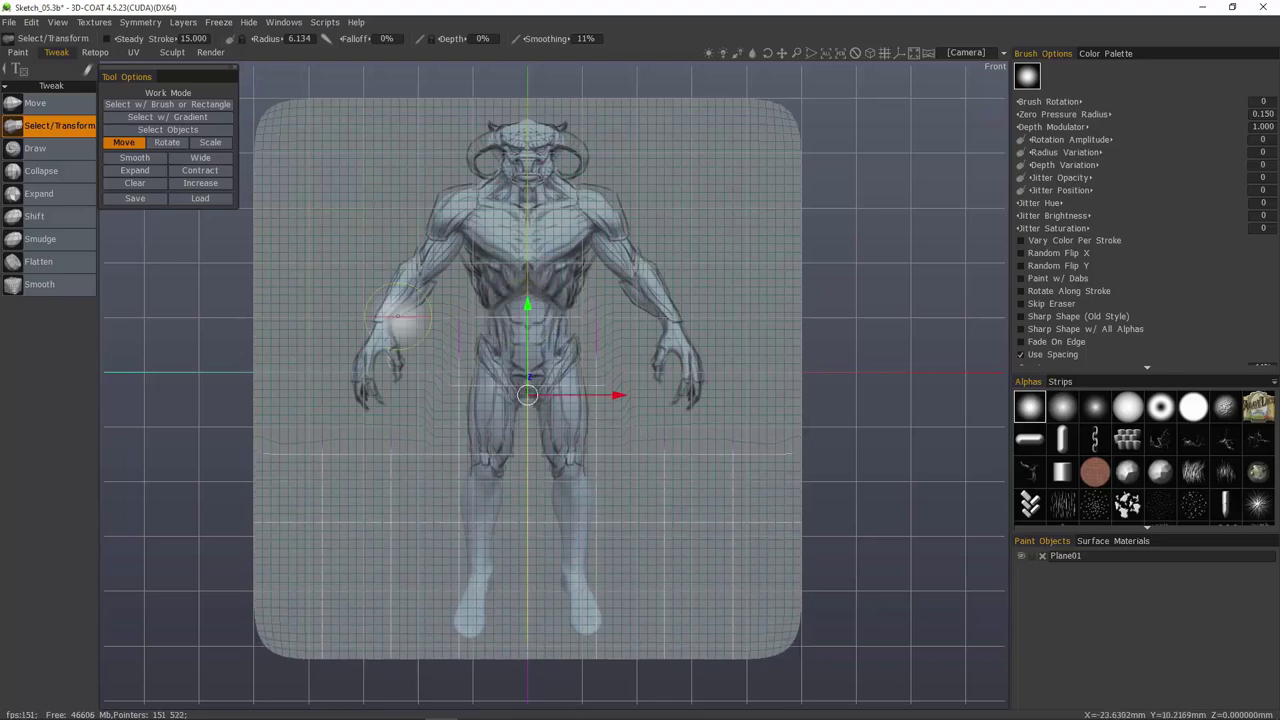
Step: Remove the abdomen, hips and upper thighs from the selection and move the remaining lower area slightly down
left_click(170, 104)
mouse_move(502, 247)
left_mouse_down()
mouse_move(457, 337)
mouse_move(507, 303)
left_mouse_up()
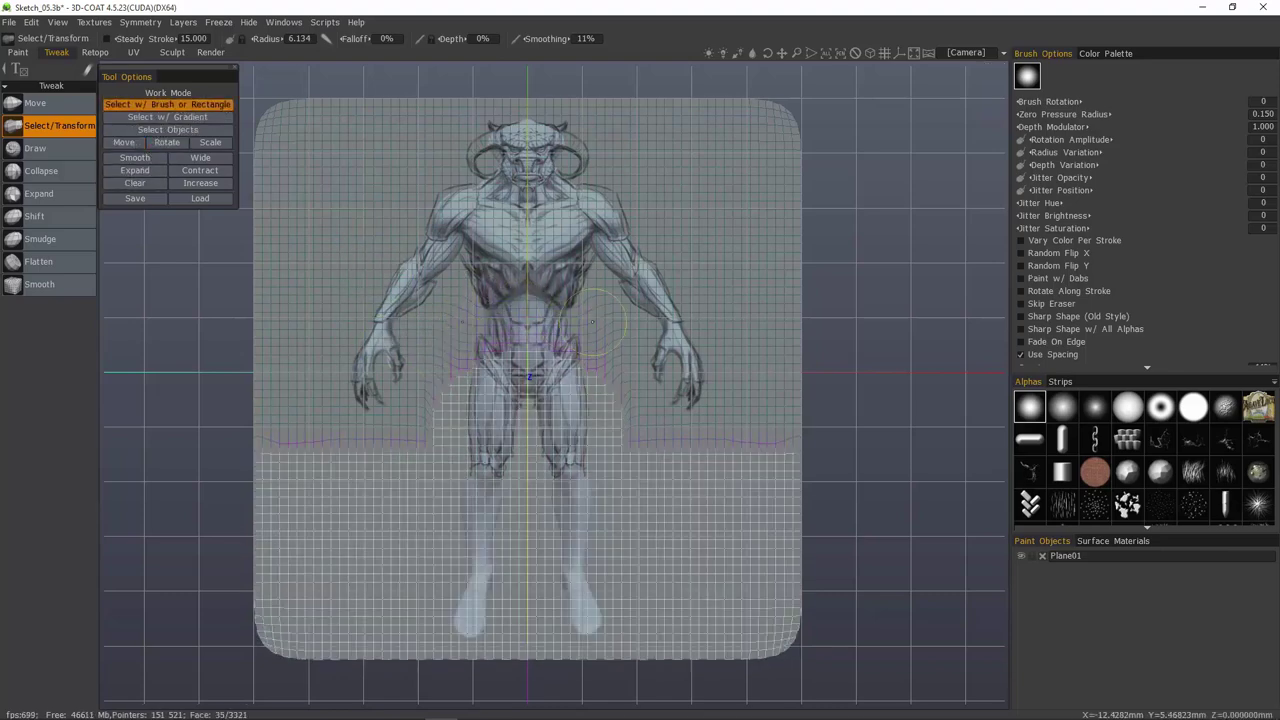
left_click_drag(495, 347, 412, 430, "ctrl")
left_click_drag(452, 335, 562, 452, "ctrl")
left_click(123, 142)
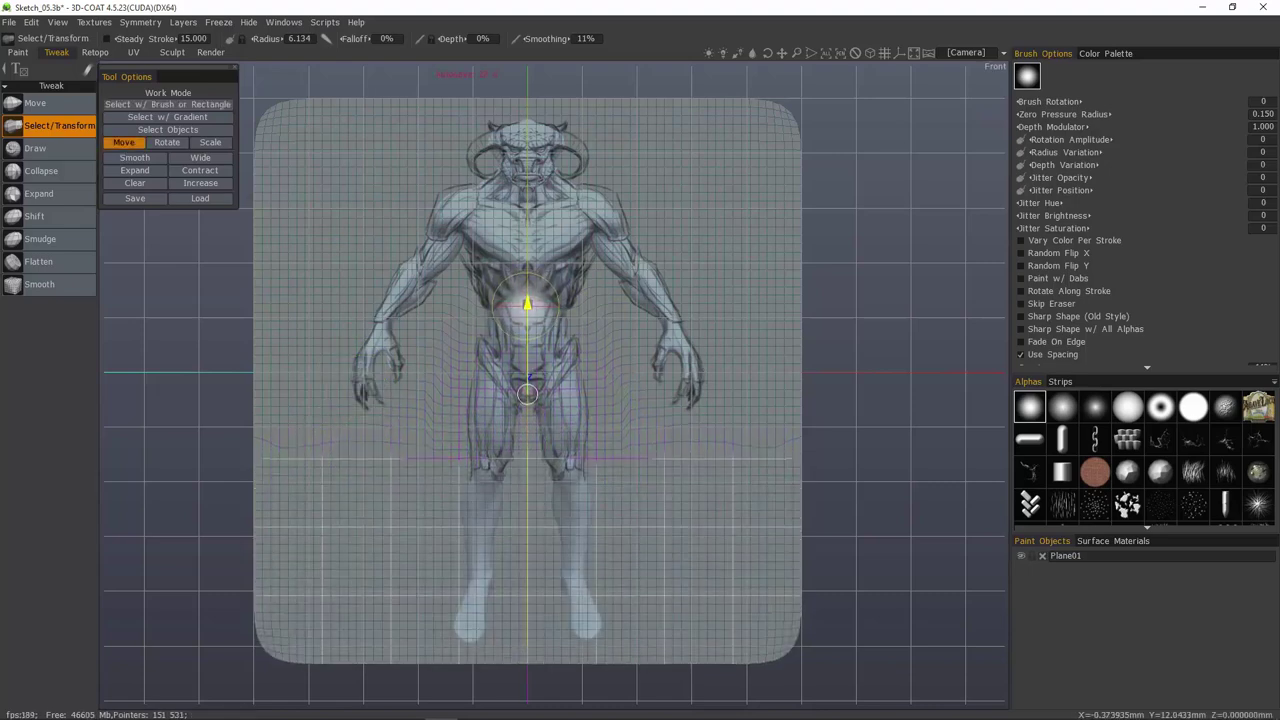
left_click(172, 105)
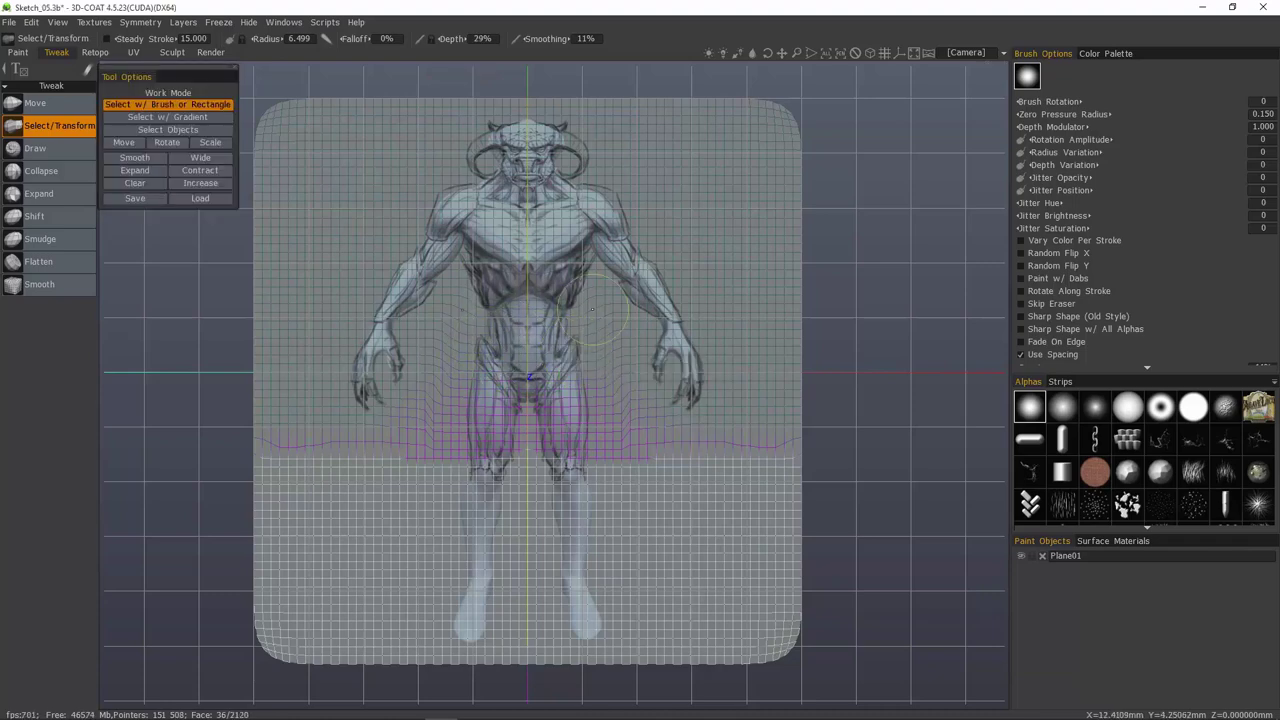
Step: Try moving and scaling the selected lower leg area, and undo these changes
left_click(123, 142)
left_click_drag(527, 410, 527, 430)
left_click_drag(525, 344, 525, 328)
left_click(222, 145)
left_click_drag(527, 415, 531, 417)
left_click_drag(527, 344, 527, 337)
left_click_drag(597, 418, 600, 416)
key("ctrl+z")
key("ctrl+z")
key("ctrl+z")
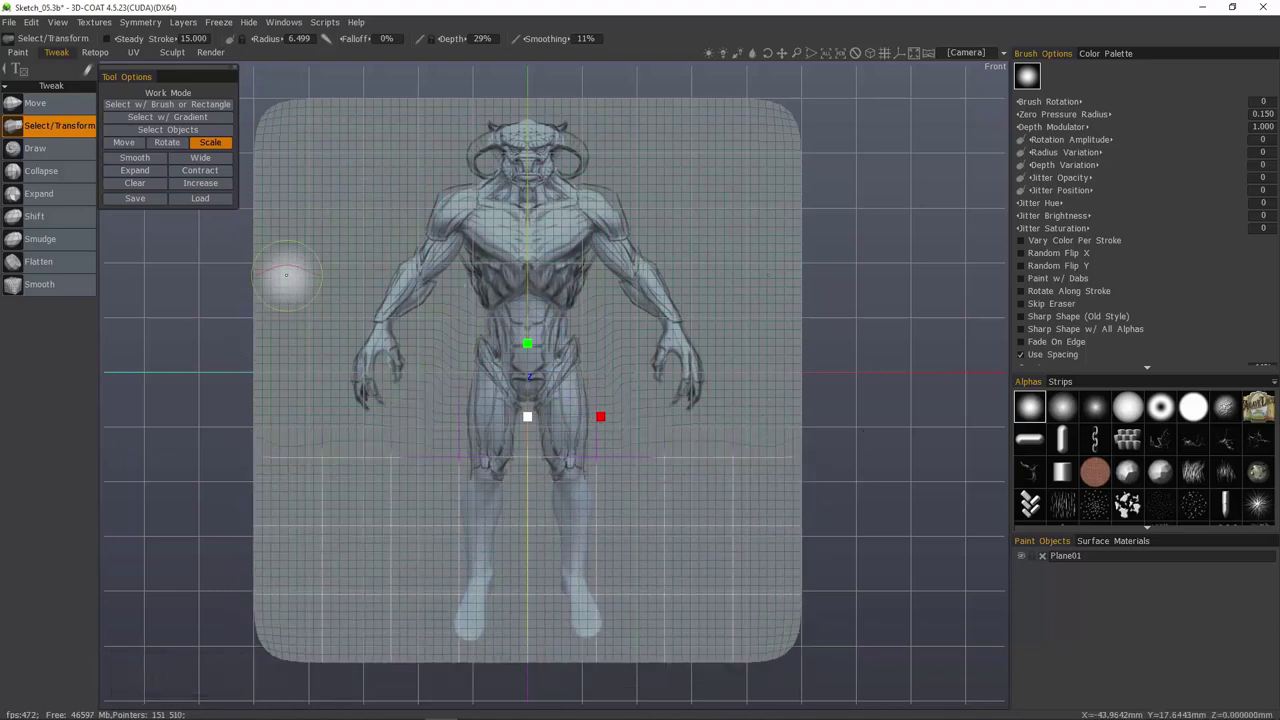
Step: Lengthen the legs by moving the selected area down and vertically stretching only the part below the knees
left_click(124, 142)
left_click_drag(525, 330, 519, 344)
left_click(172, 105)
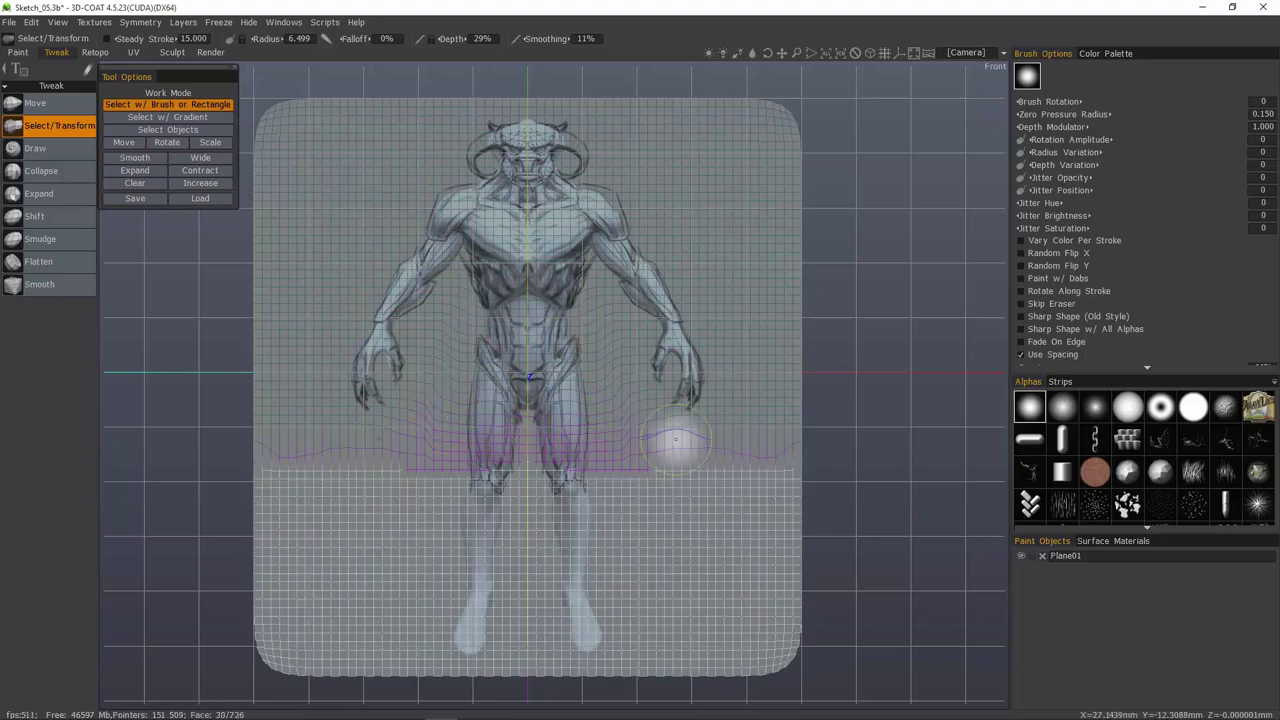
left_click_drag(785, 473, 545, 474, "ctrl")
right_click_drag(369, 412, 390, 412)
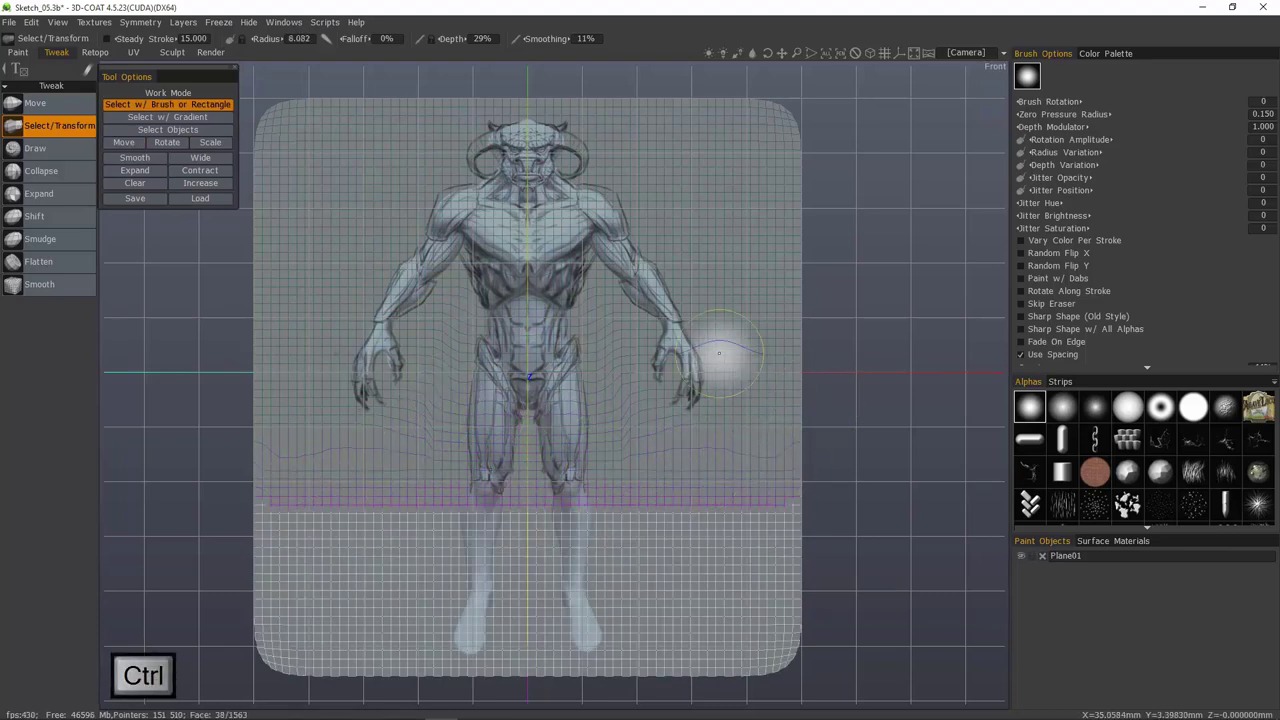
left_click(210, 142)
left_click_drag(526, 413, 526, 407)
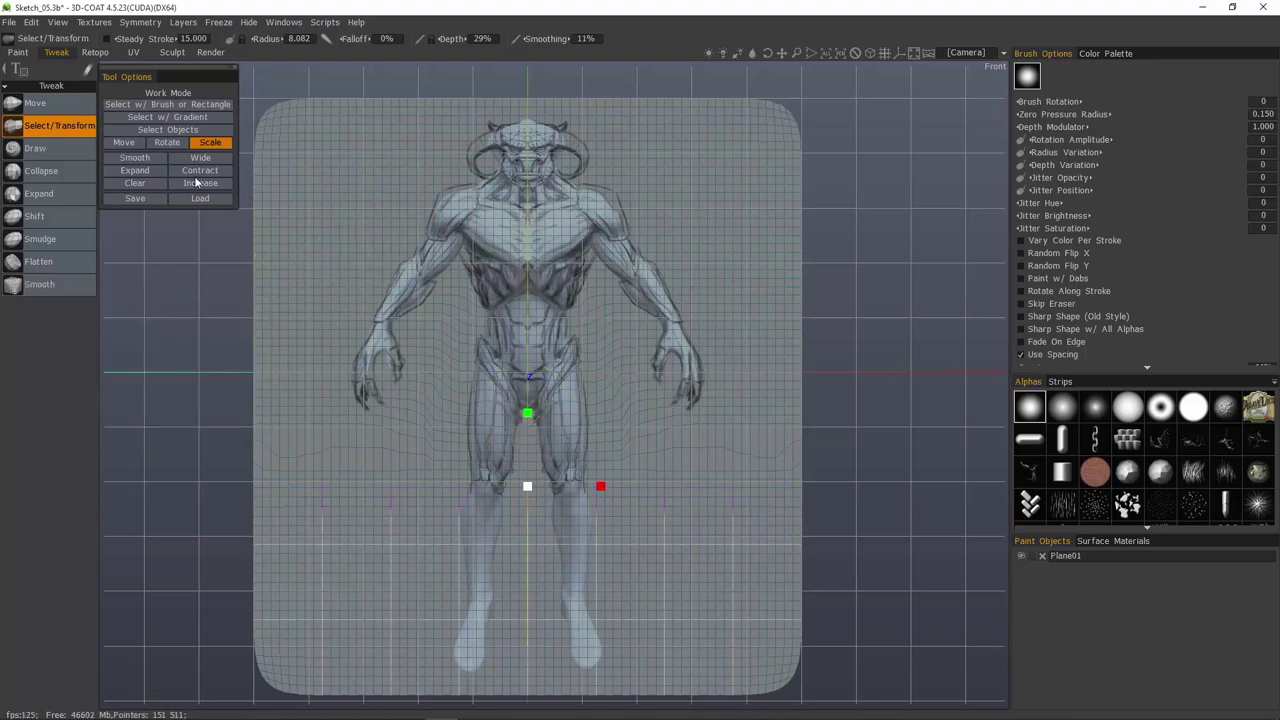
left_click(123, 142)
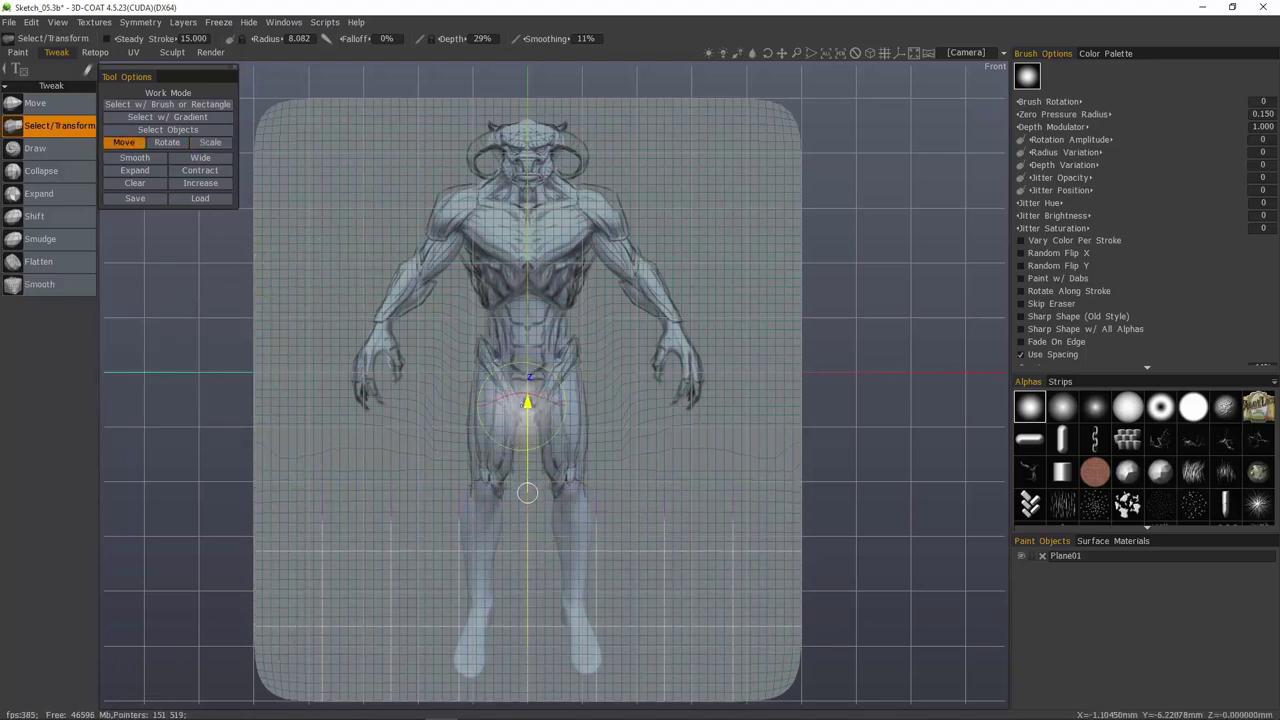
left_click_drag(522, 406, 522, 408)
Step: Reshape the thighs, knees and shins with the Move tool, and angle the feet outward at a radius of 7.108
left_click(48, 103)
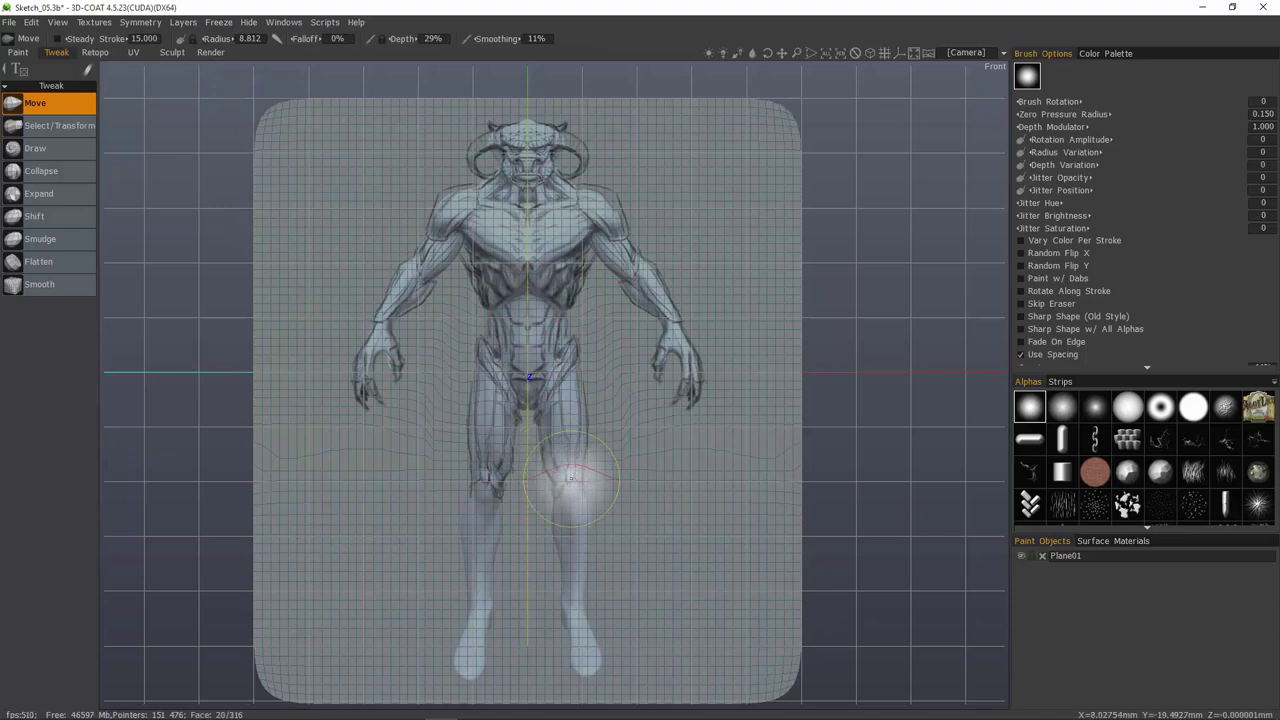
left_click_drag(571, 481, 565, 457)
key("bracketright")
key("bracketright")
key("bracketright")
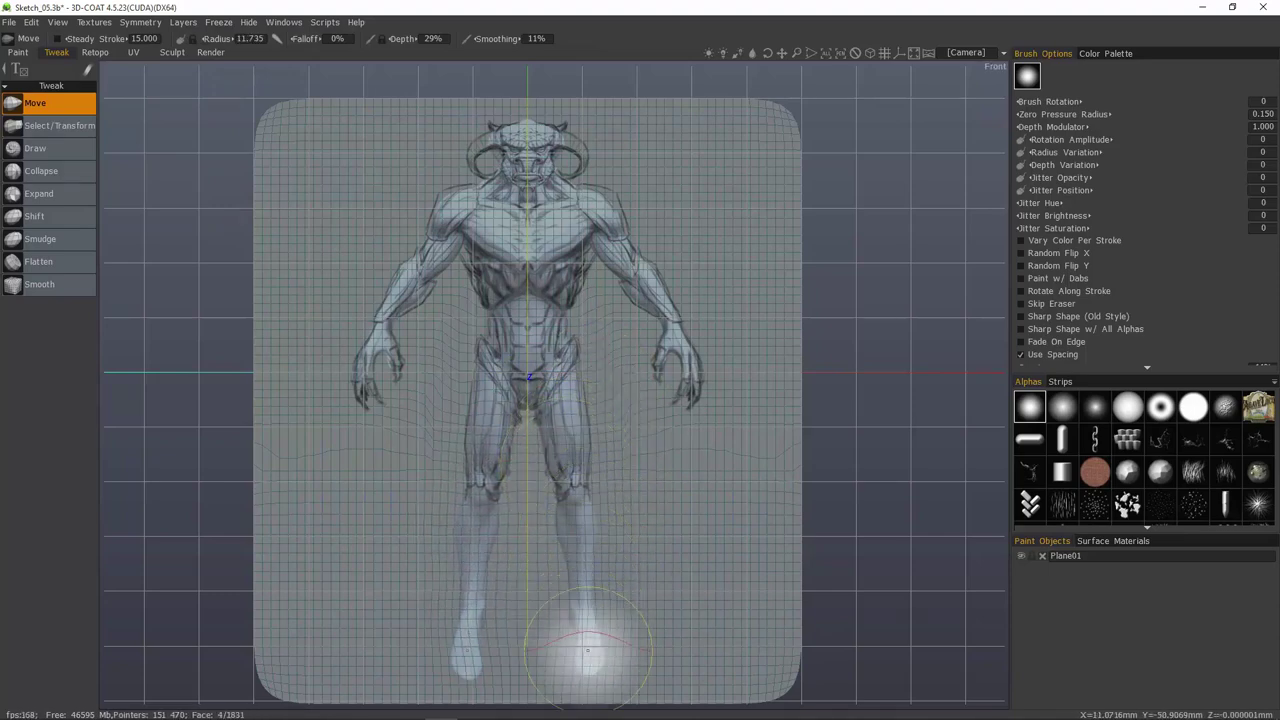
right_click_drag(618, 655, 600, 657)
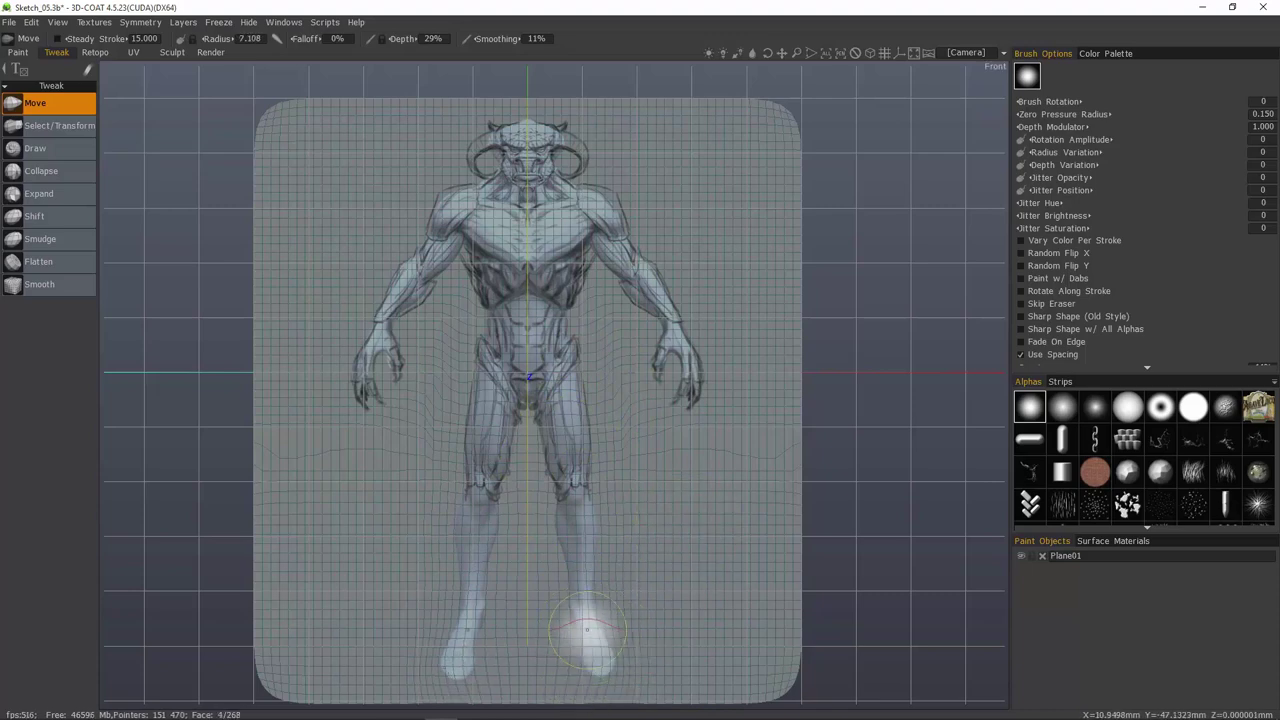
left_click_drag(596, 628, 604, 628)
mouse_move(576, 632)
left_mouse_down()
mouse_move(563, 633)
mouse_move(588, 670)
mouse_move(598, 665)
left_mouse_up()
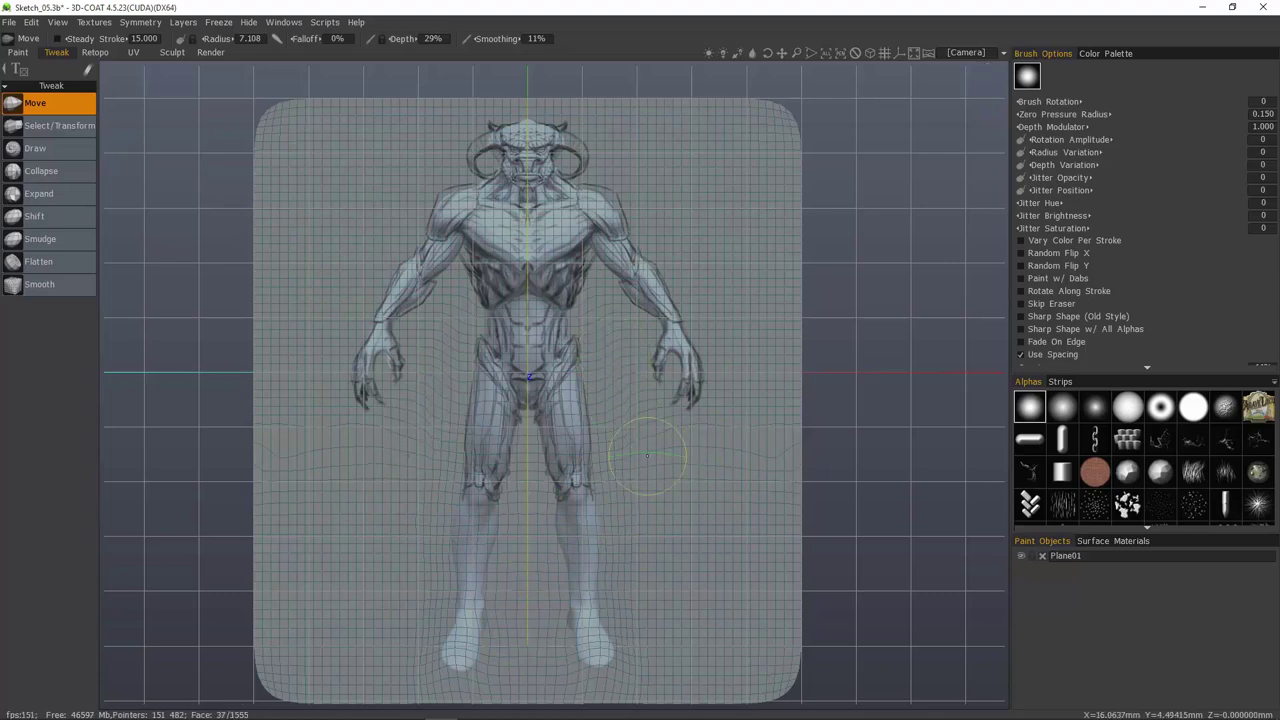
Step: Set the brush smoothing to 77% and relax the distorted mesh around the legs
right_click_drag(658, 474, 661, 534, "shift")
right_click_drag(661, 534, 750, 430, "shift")
mouse_move(667, 462)
right_mouse_down("shift")
mouse_move(748, 442)
mouse_move(717, 472)
right_mouse_up("shift")
Step: Refine the shape of the feet and ankles with the Move tool, reducing the radius to 3.820
right_click_drag(402, 512, 385, 512)
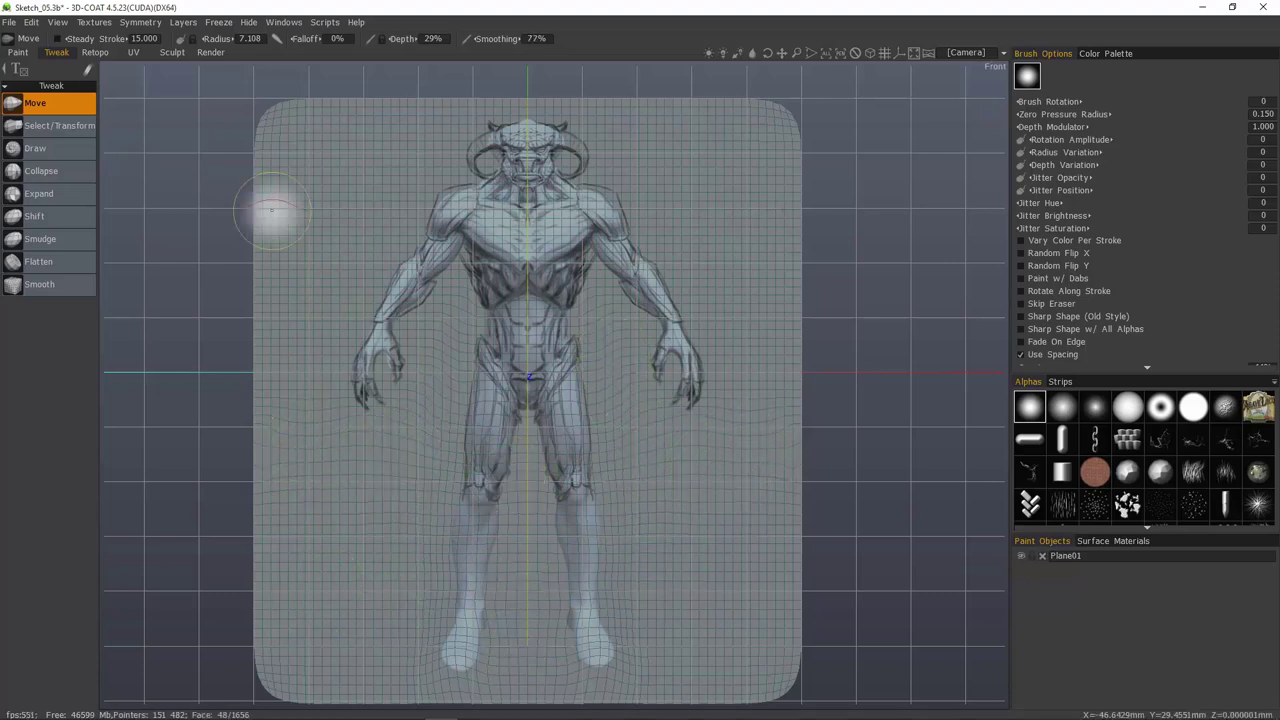
left_click_drag(461, 669, 460, 665)
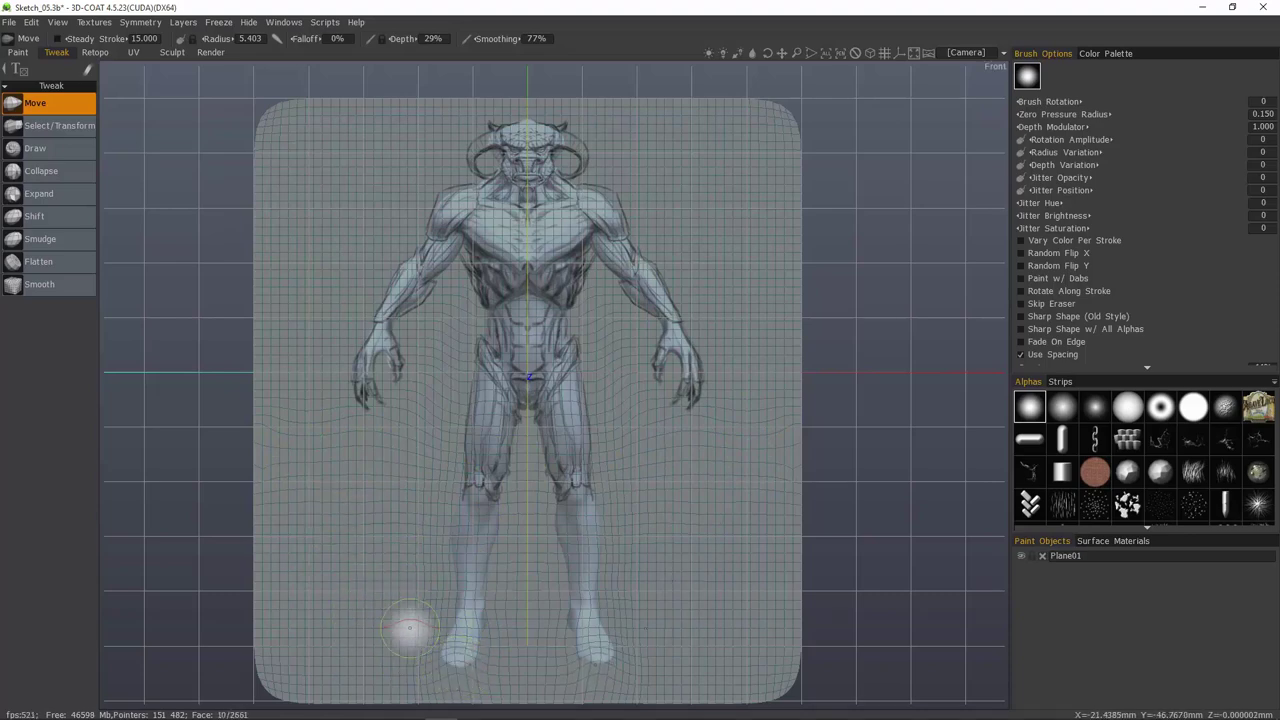
right_click_drag(383, 552, 410, 552)
left_click_drag(474, 612, 458, 578)
key("bracketleft")
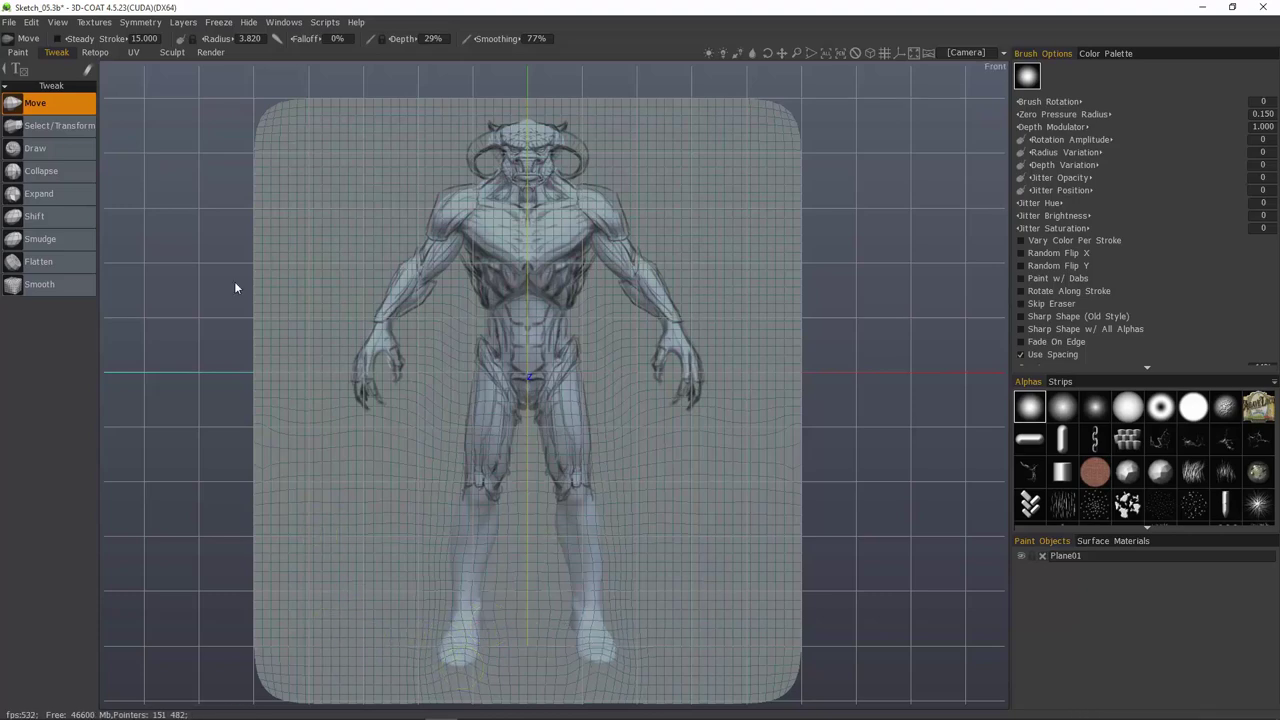
Step: Adjust the wrists and hands and widen the sides of the rib cage slightly with the Move tool in the Tweak room
left_click(20, 52)
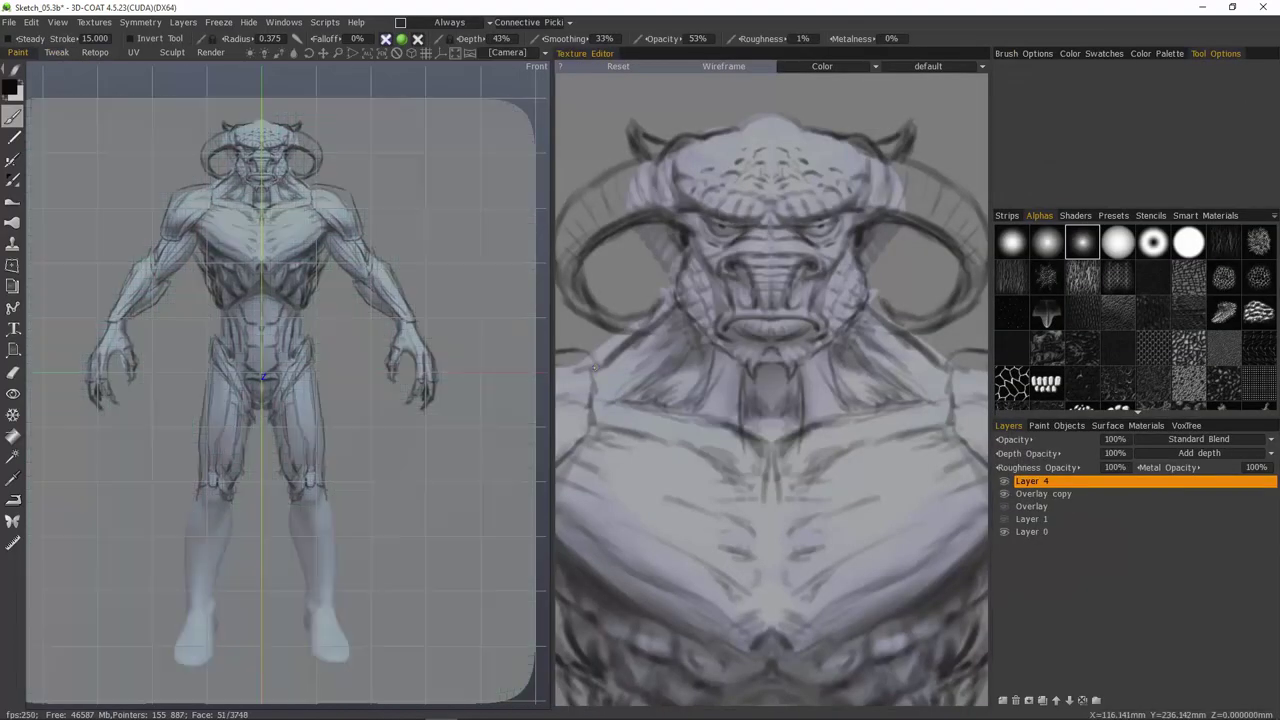
left_click(56, 52)
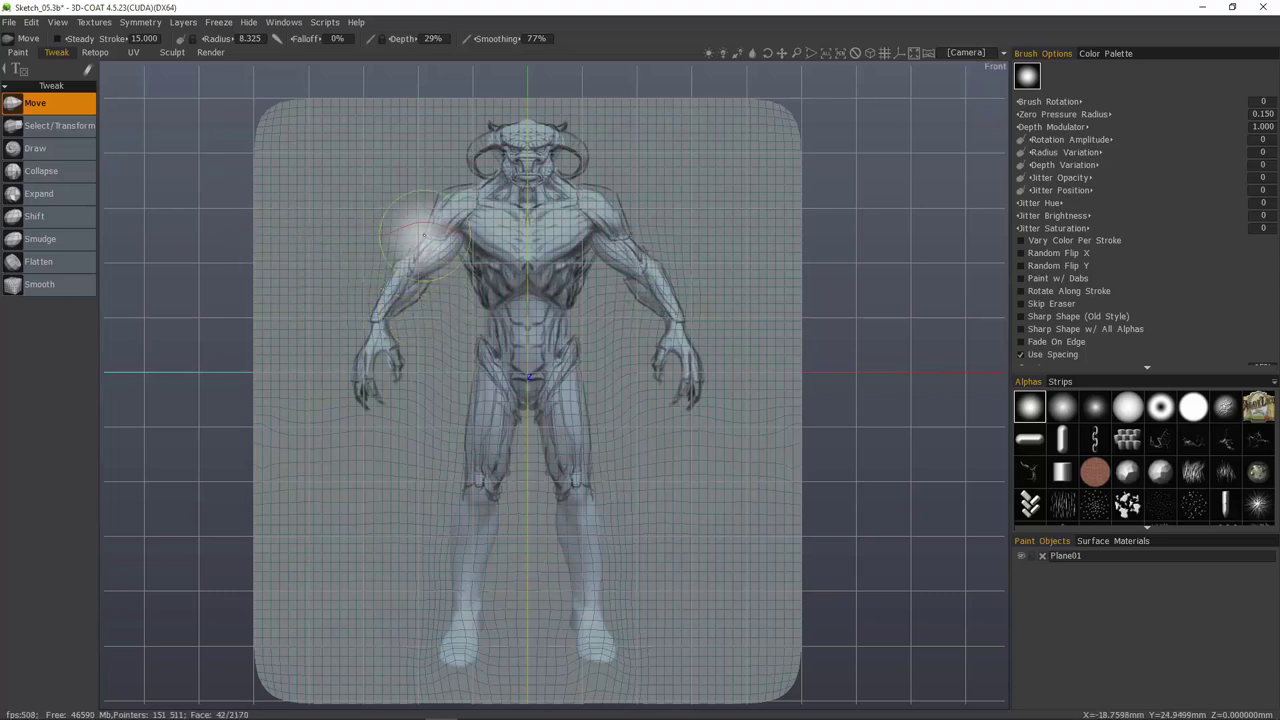
right_click_drag(361, 338, 342, 337)
left_click_drag(364, 335, 391, 337)
left_click_drag(388, 416, 355, 390)
left_click_drag(356, 381, 352, 381)
left_click_drag(467, 280, 463, 278)
right_click_drag(470, 268, 460, 276)
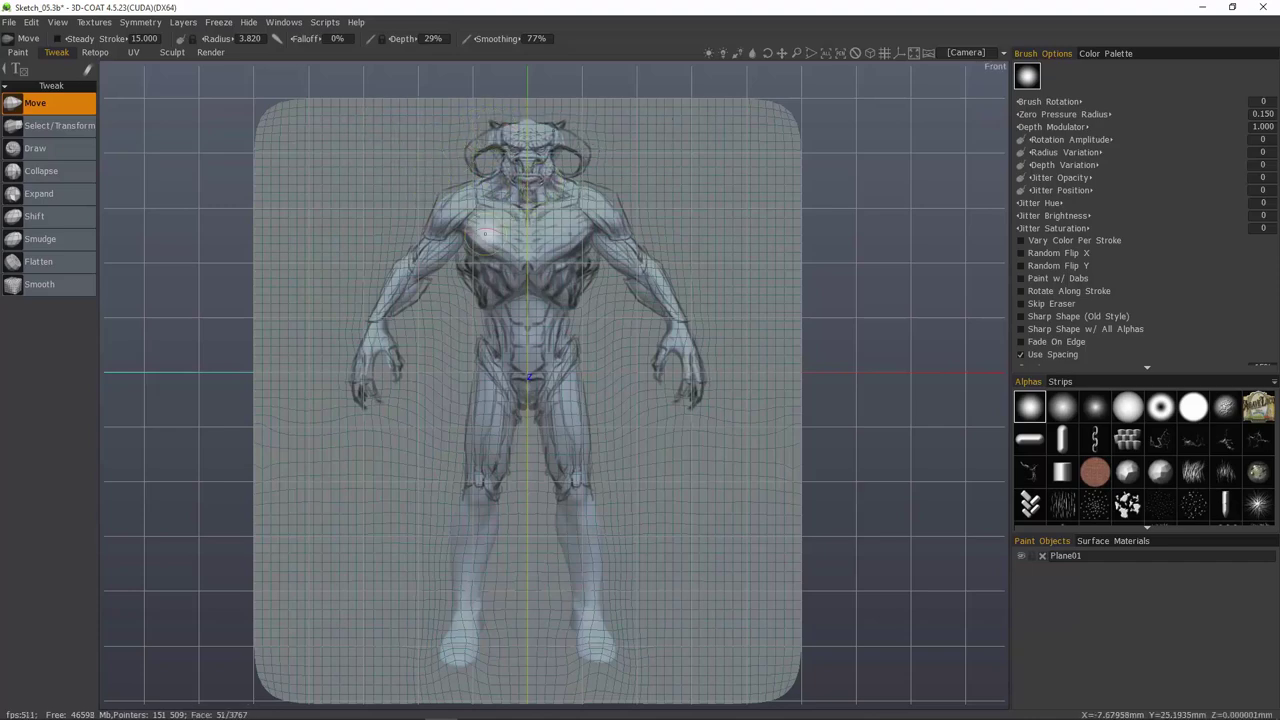
Step: Bulk out the thighs with a Move radius of 7.108 and refine the lower shins at a radius of 5.038
key("bracketright")
key("bracketright")
key("bracketright")
left_click_drag(583, 360, 584, 386)
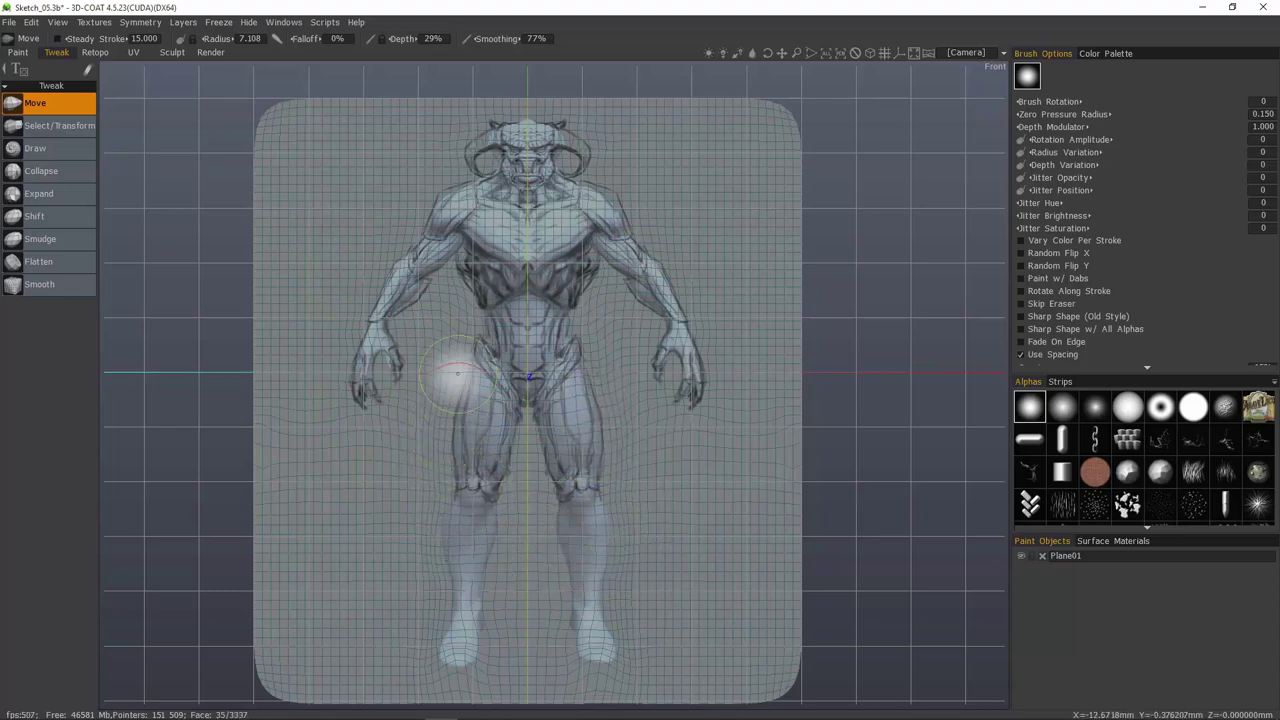
key("bracketleft")
key("bracketleft")
key("bracketleft")
left_click_drag(448, 579, 454, 579)
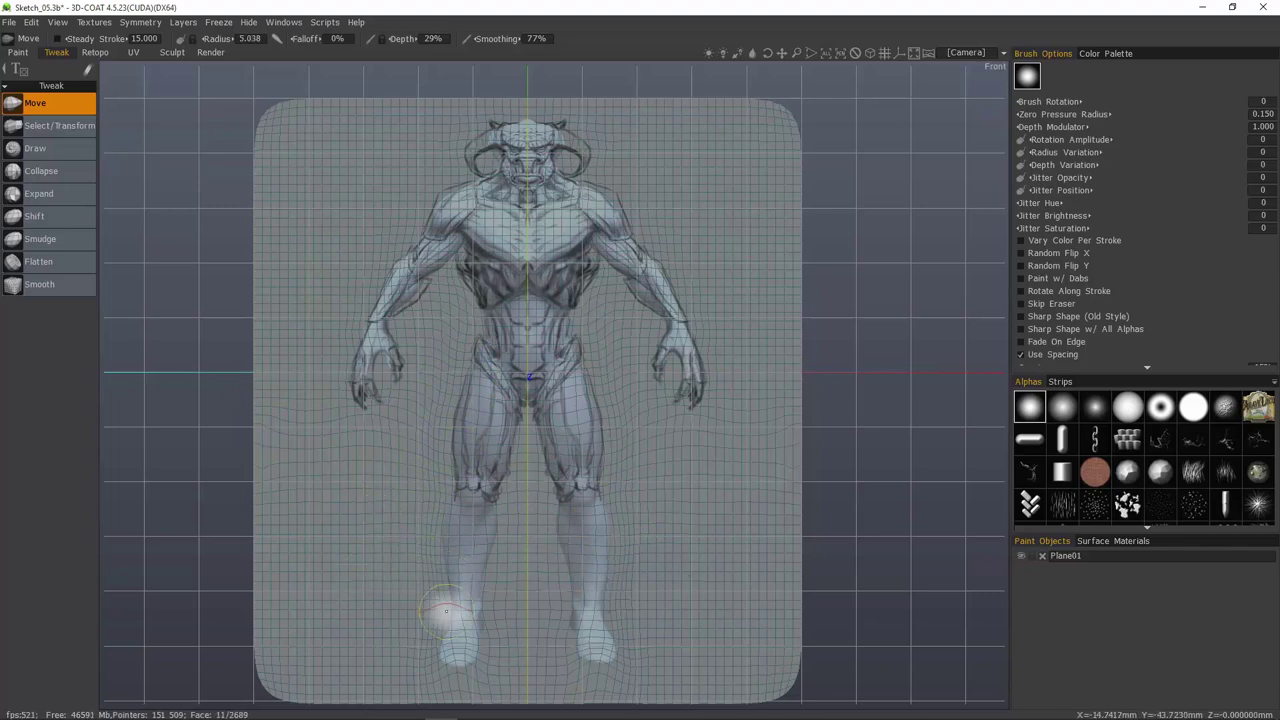
Step: In the Paint room, add long muscle strokes down the thighs at radius 0.788 and sketch lines below the kneecaps at 8% depth
scroll(455, 612, "up", 1)
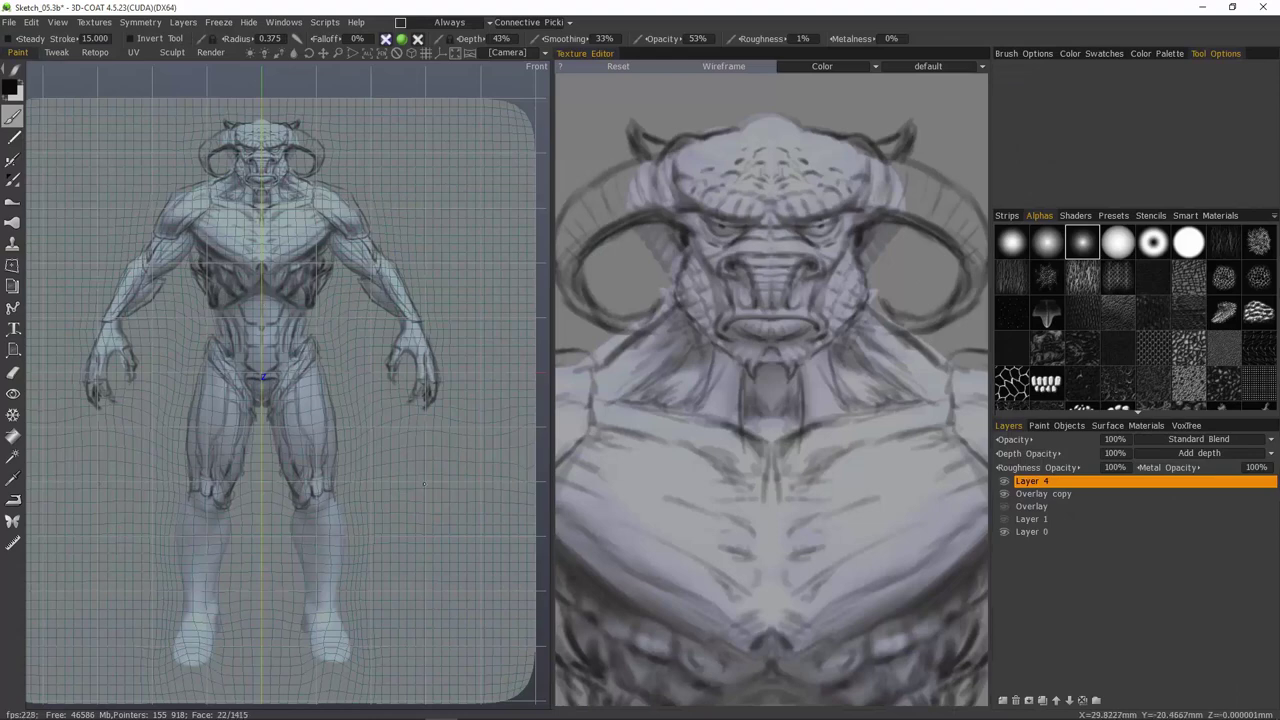
key("5")
right_click_drag(381, 476, 338, 620, "alt")
middle_click_drag(338, 620, 347, 400, "alt")
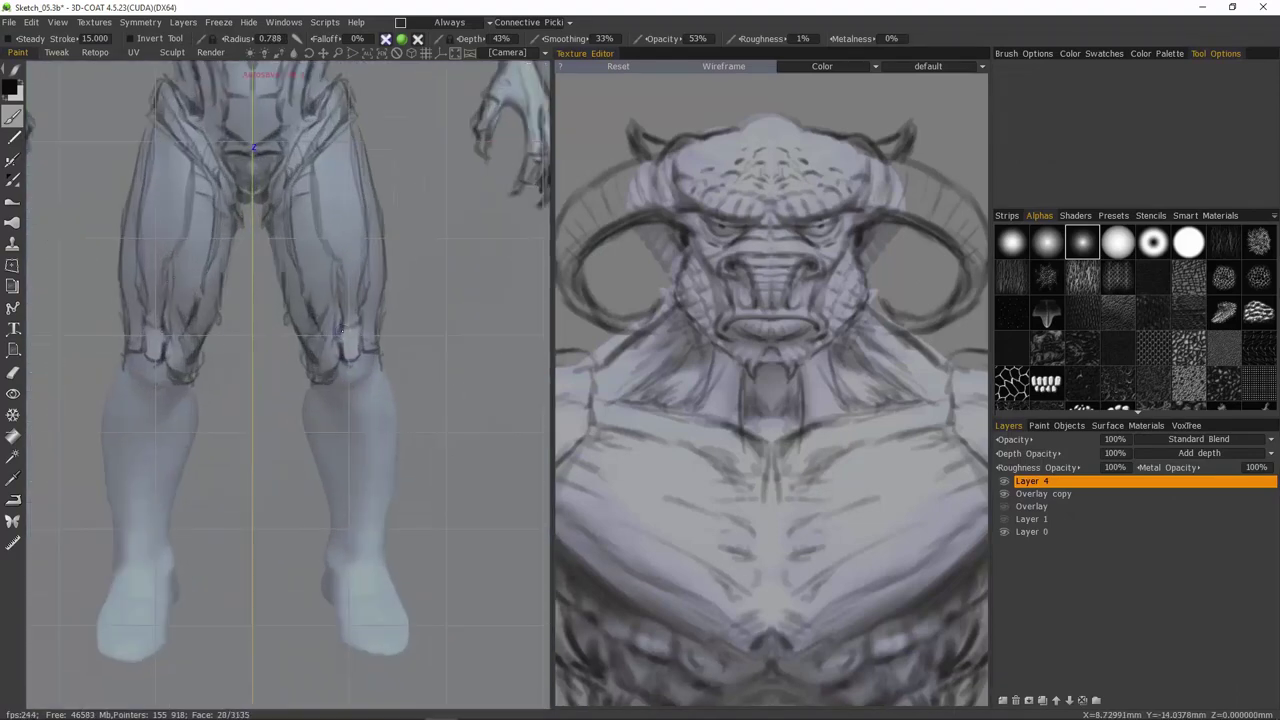
left_click_drag(338, 152, 347, 302)
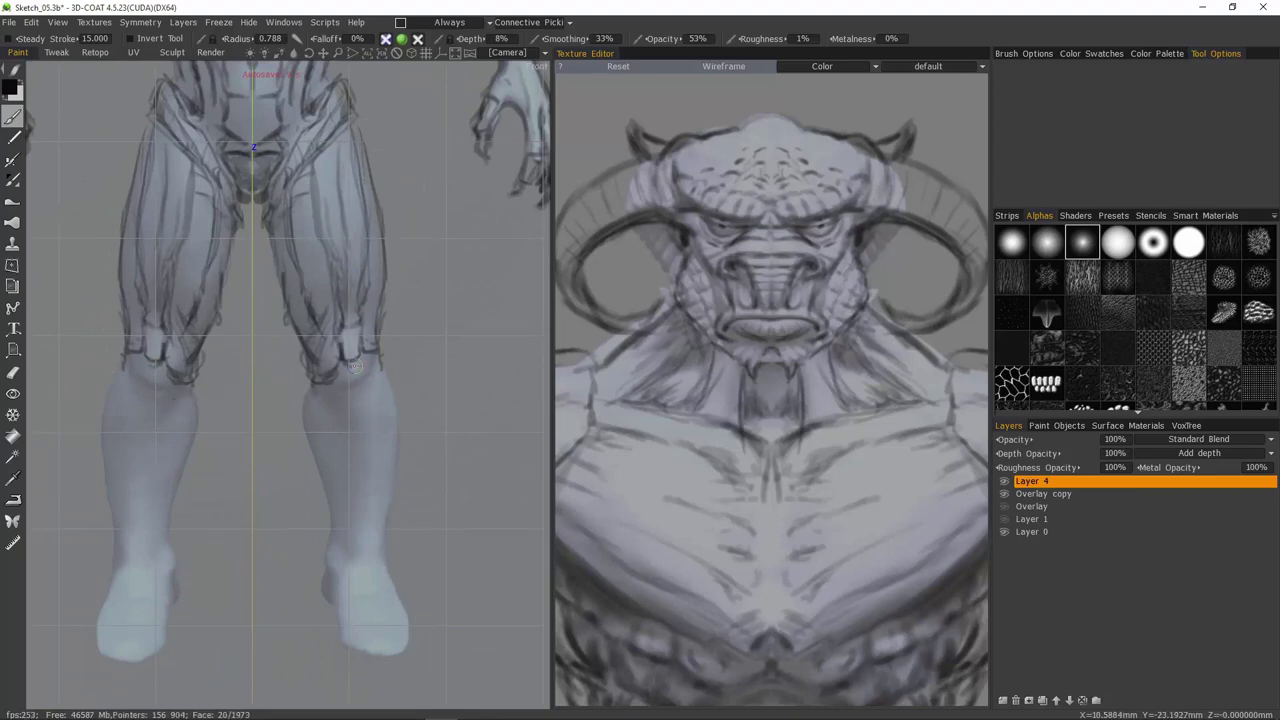
mouse_move(369, 362)
left_mouse_down()
mouse_move(348, 402)
mouse_move(326, 392)
mouse_move(355, 461)
left_mouse_up()
Step: Create a new custom alpha using curves, bending the profile into a low curve that rises steeply near its end
scroll(1117, 399, "down", 10)
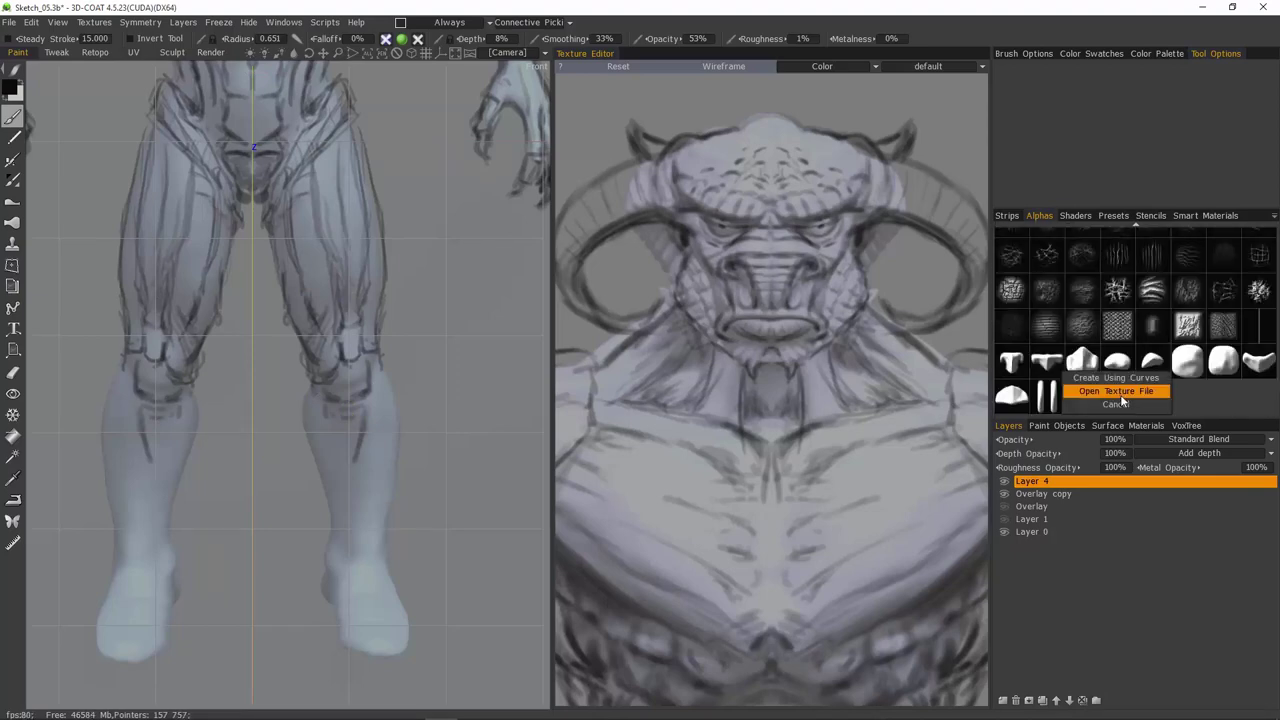
left_click(1117, 397)
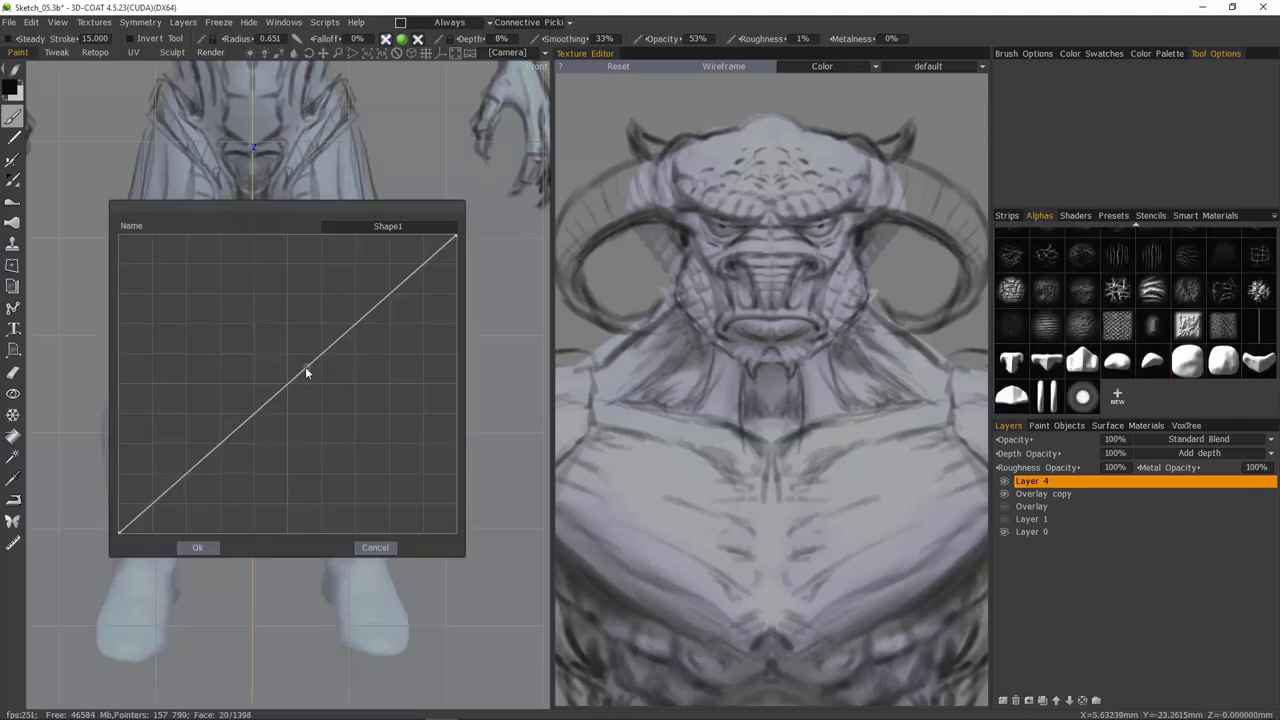
left_click_drag(313, 362, 365, 458)
left_click_drag(250, 517, 272, 520)
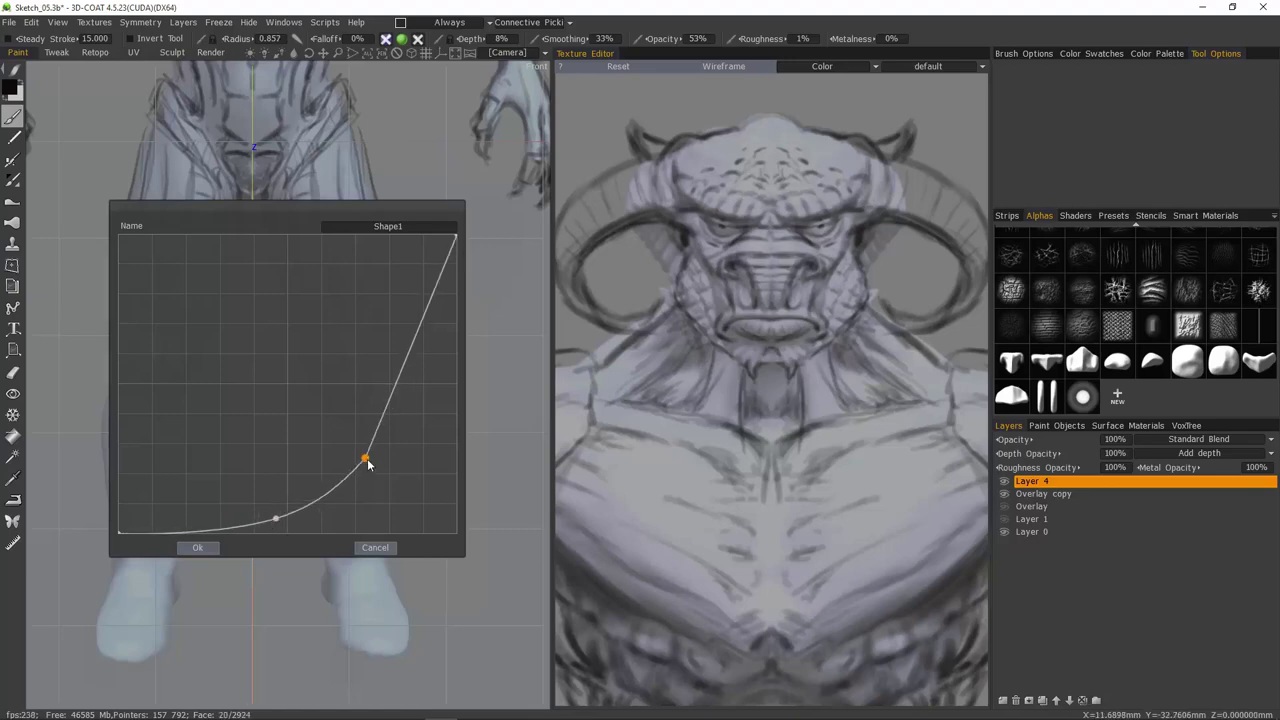
left_click_drag(366, 458, 398, 474)
left_click(203, 547)
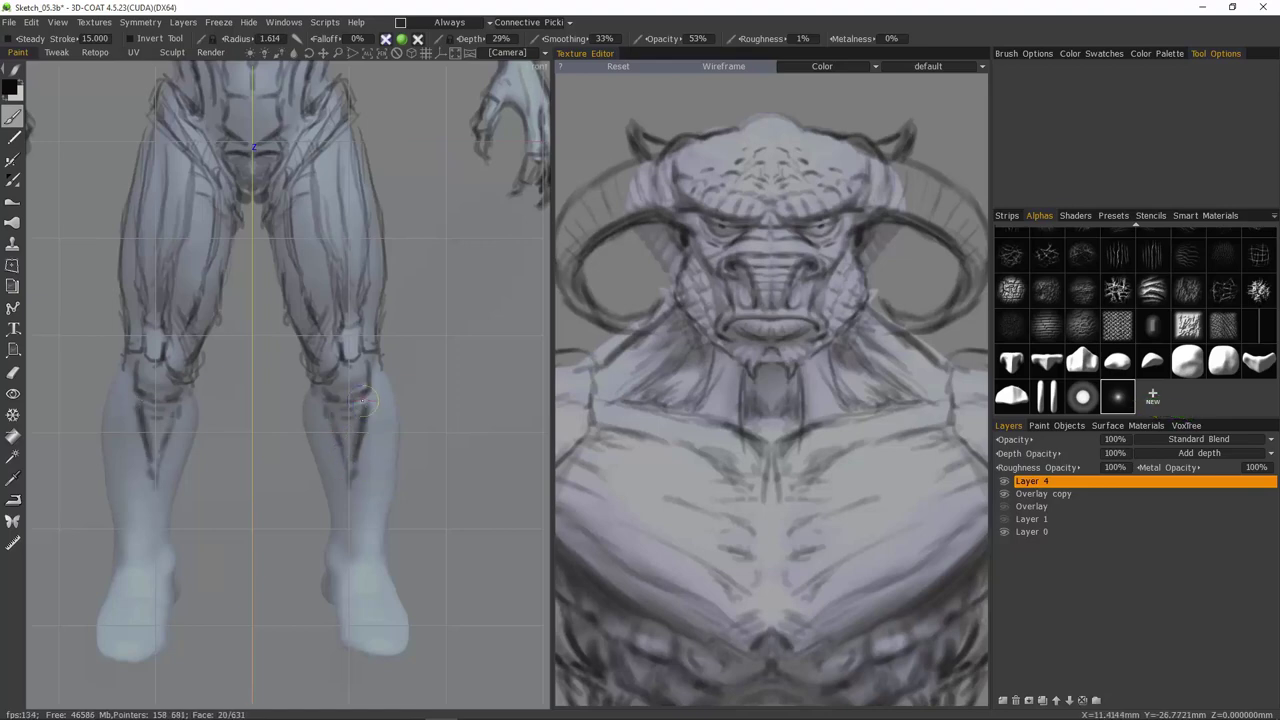
Step: Paint the calf and shin muscle contours and define the kneecaps with the new alpha at radius 0.995 and 29% depth
mouse_move(348, 405)
left_mouse_down()
mouse_move(326, 500)
mouse_move(340, 480)
left_mouse_up()
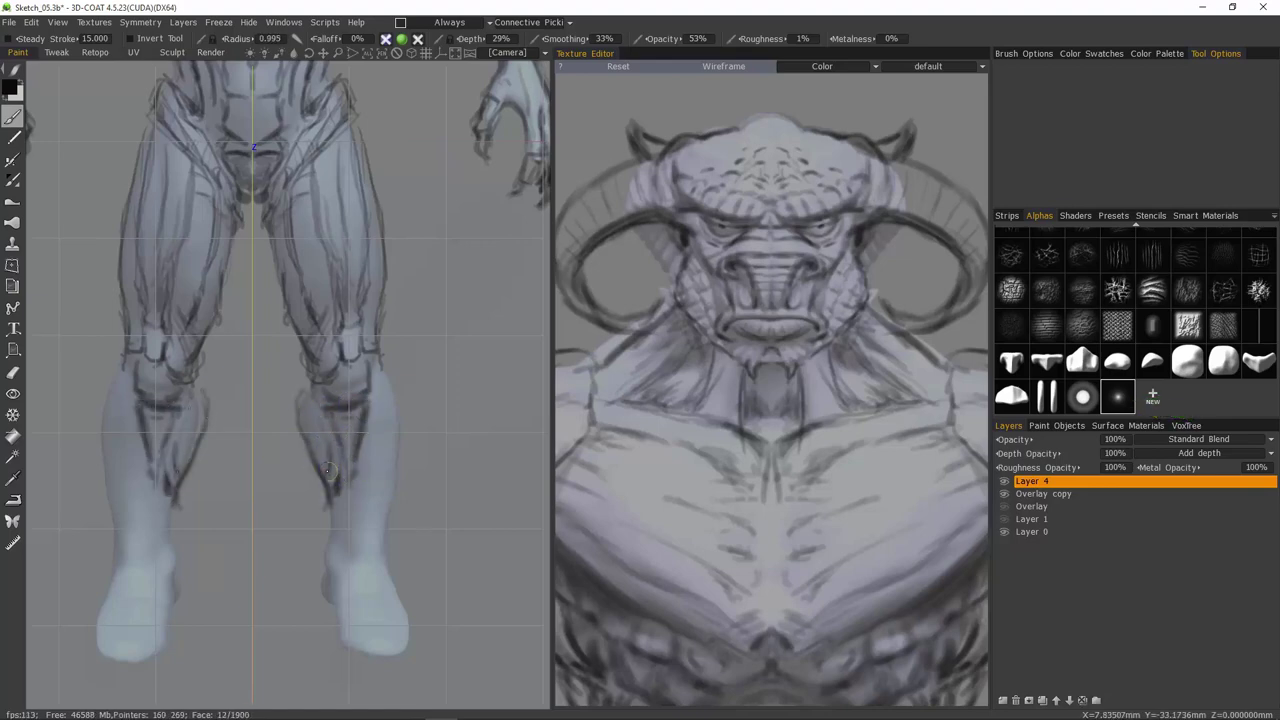
left_click_drag(390, 377, 398, 470)
left_click_drag(384, 411, 366, 540)
left_click_drag(357, 474, 346, 543)
left_click_drag(328, 505, 332, 543)
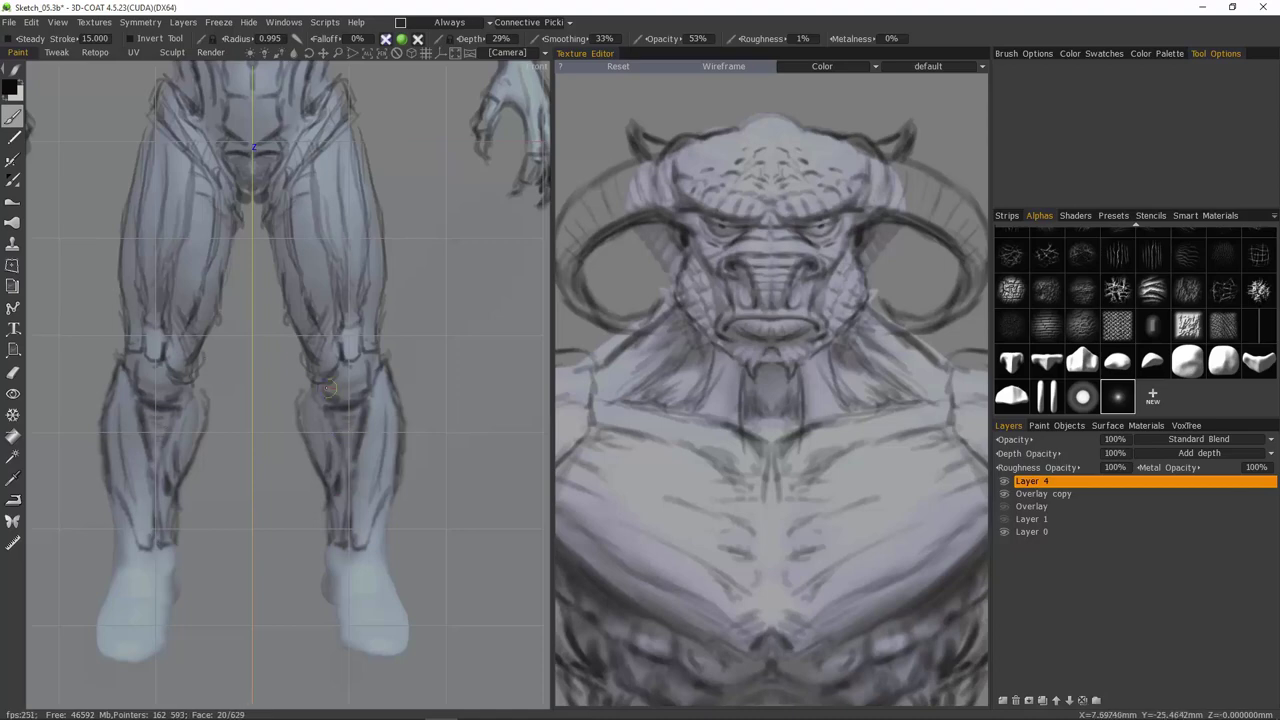
left_click_drag(367, 351, 352, 385)
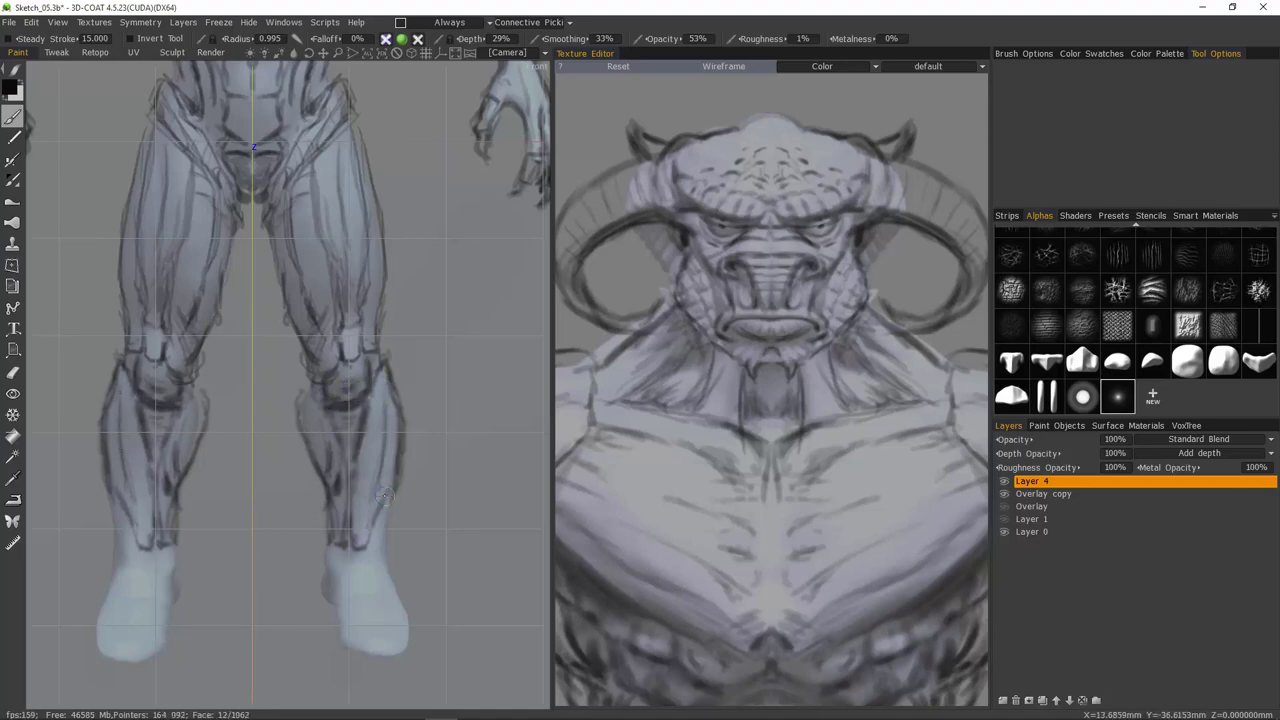
mouse_move(393, 476)
left_mouse_down()
mouse_move(386, 532)
mouse_move(352, 500)
mouse_move(382, 503)
left_mouse_up()
Step: Sketch the toes, foot outlines and ankle creases on both feet at radius 0.995
scroll(300, 327, "down", 2)
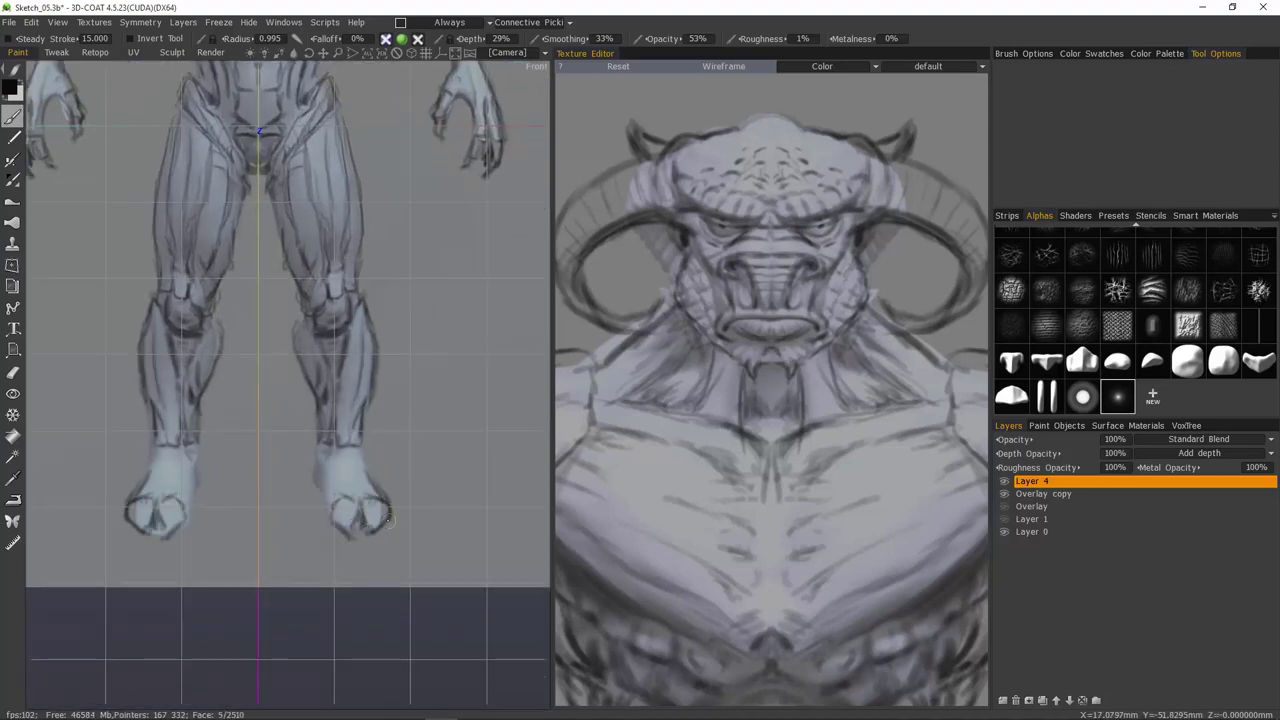
left_click_drag(322, 490, 324, 515)
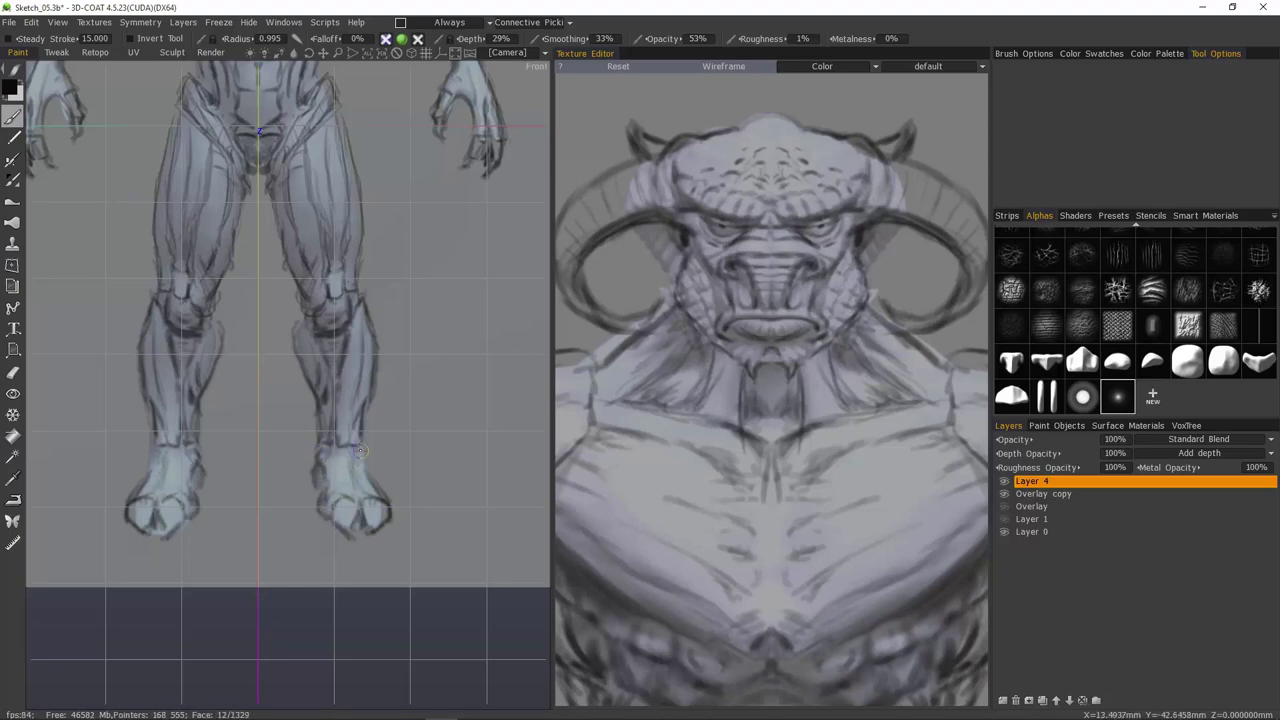
left_click_drag(345, 496, 330, 507)
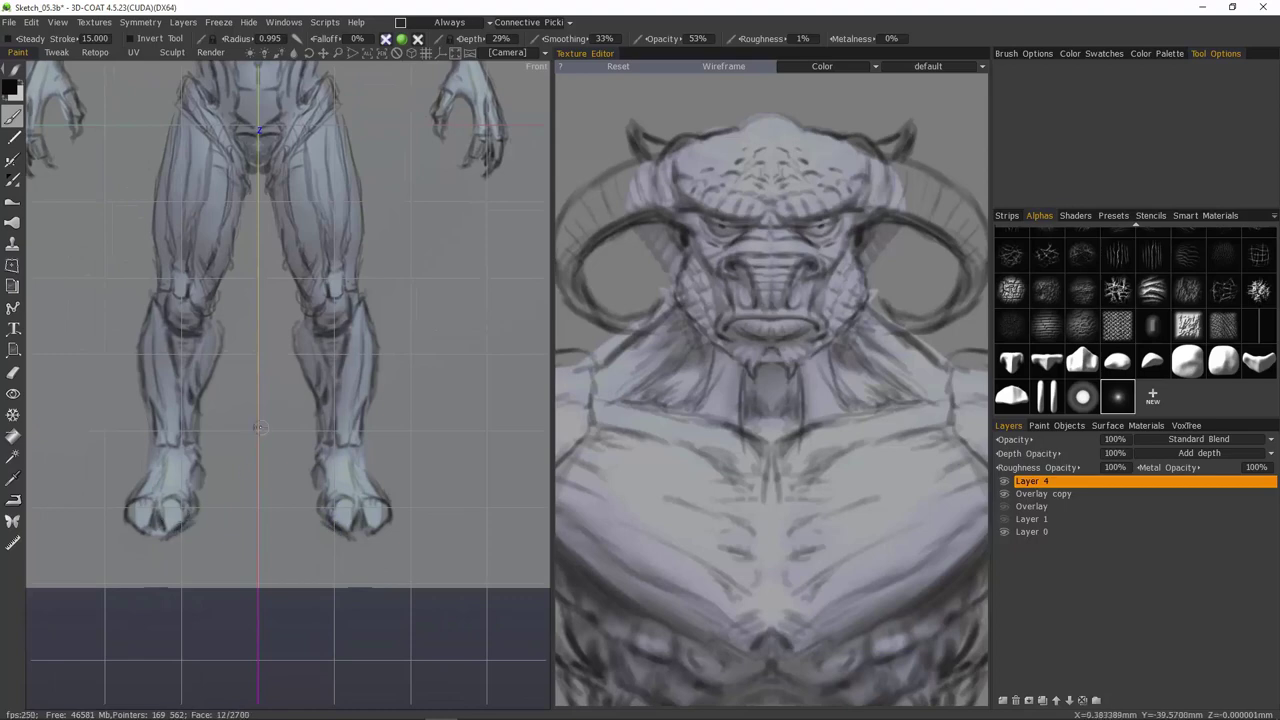
left_click_drag(348, 456, 366, 476)
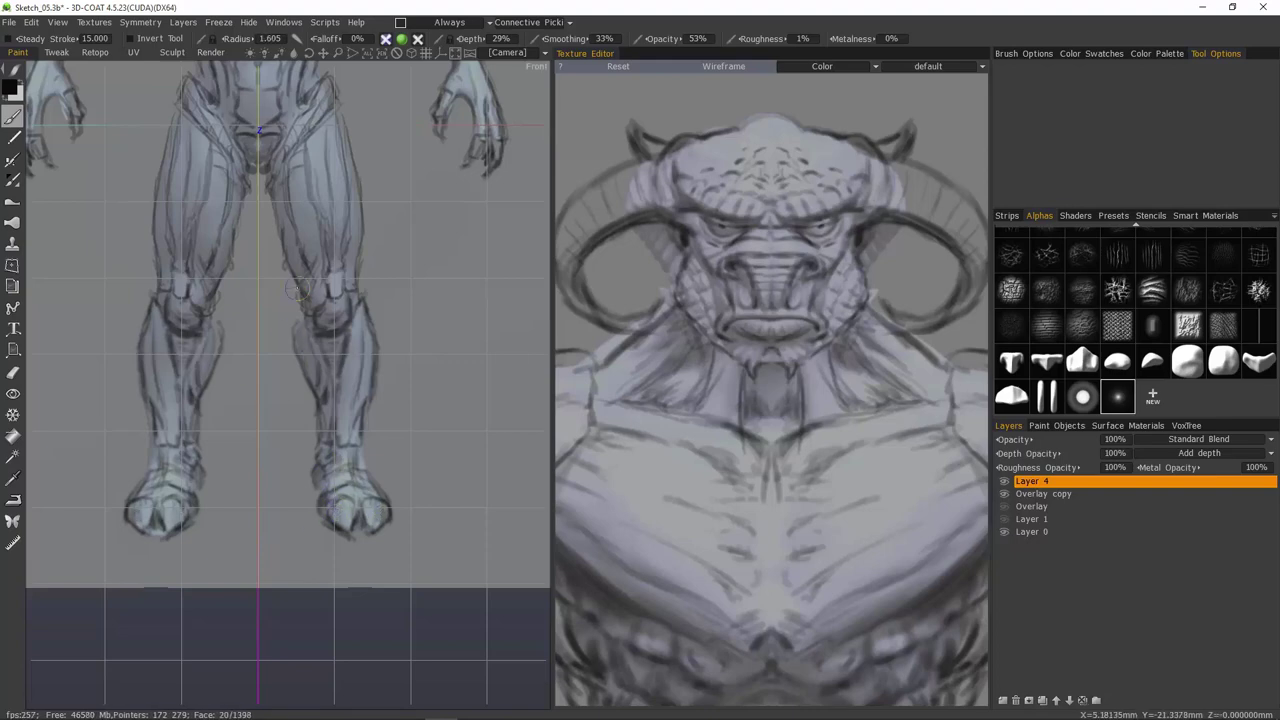
Step: Shade down the shins and around the inner knees with a larger brush at radius 1.605
left_click_drag(357, 330, 348, 440)
middle_click_drag(271, 237, 270, 330, "alt")
scroll(271, 330, "up", 2)
left_click_drag(309, 312, 310, 336)
left_click_drag(318, 306, 318, 344)
Step: Switch to a soft round alpha and shade the lower thighs, reducing the brush radius for finer strokes
scroll(1048, 255, "up", 10)
left_click(1047, 254)
mouse_move(319, 300)
left_mouse_down()
mouse_move(308, 366)
mouse_move(342, 368)
left_mouse_up()
key("bracketleft")
key("bracketleft")
key("bracketleft")
key("bracketleft")
key("bracketleft")
left_click_drag(342, 283, 353, 368)
Step: Darken the rib cage creases and its lower edge with a soft round alpha at radius 0.685 and 18% depth
scroll(360, 423, "down", 3)
middle_click_drag(350, 280, 360, 423, "alt")
scroll(360, 423, "up", 4)
left_click_drag(258, 338, 254, 396)
left_click(1012, 242)
scroll(274, 260, "up", 1)
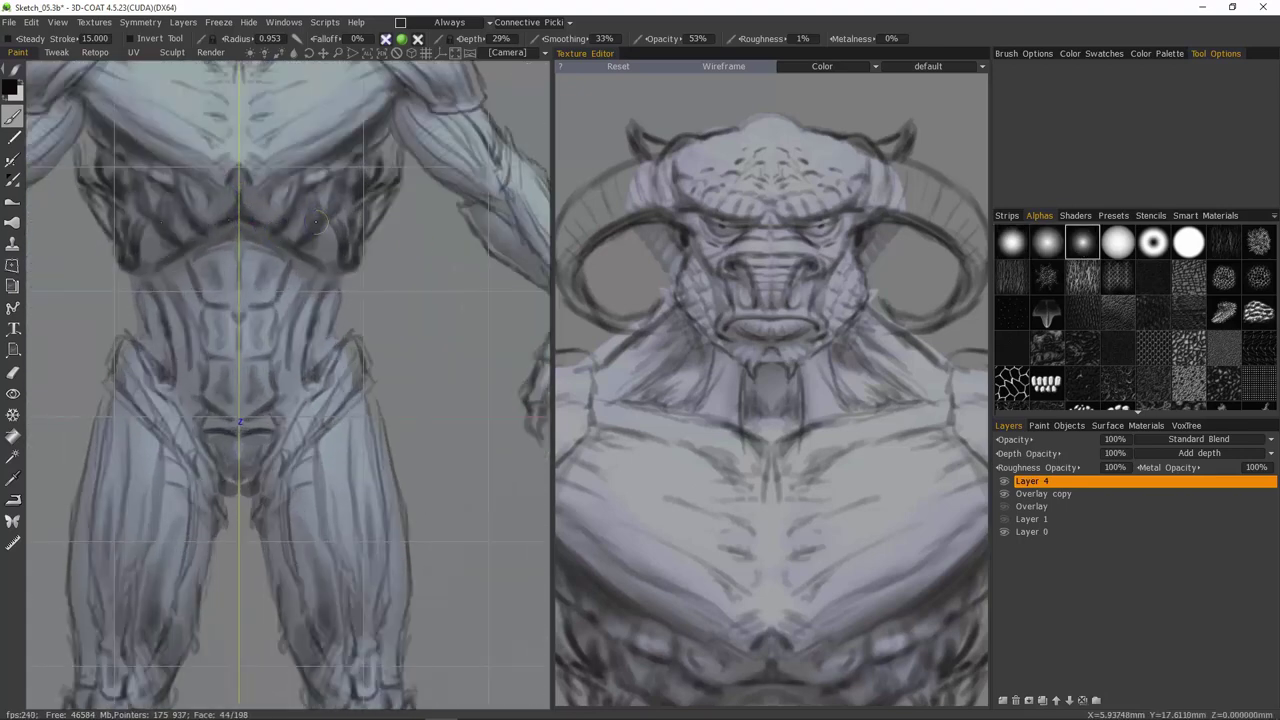
left_click_drag(330, 259, 342, 248)
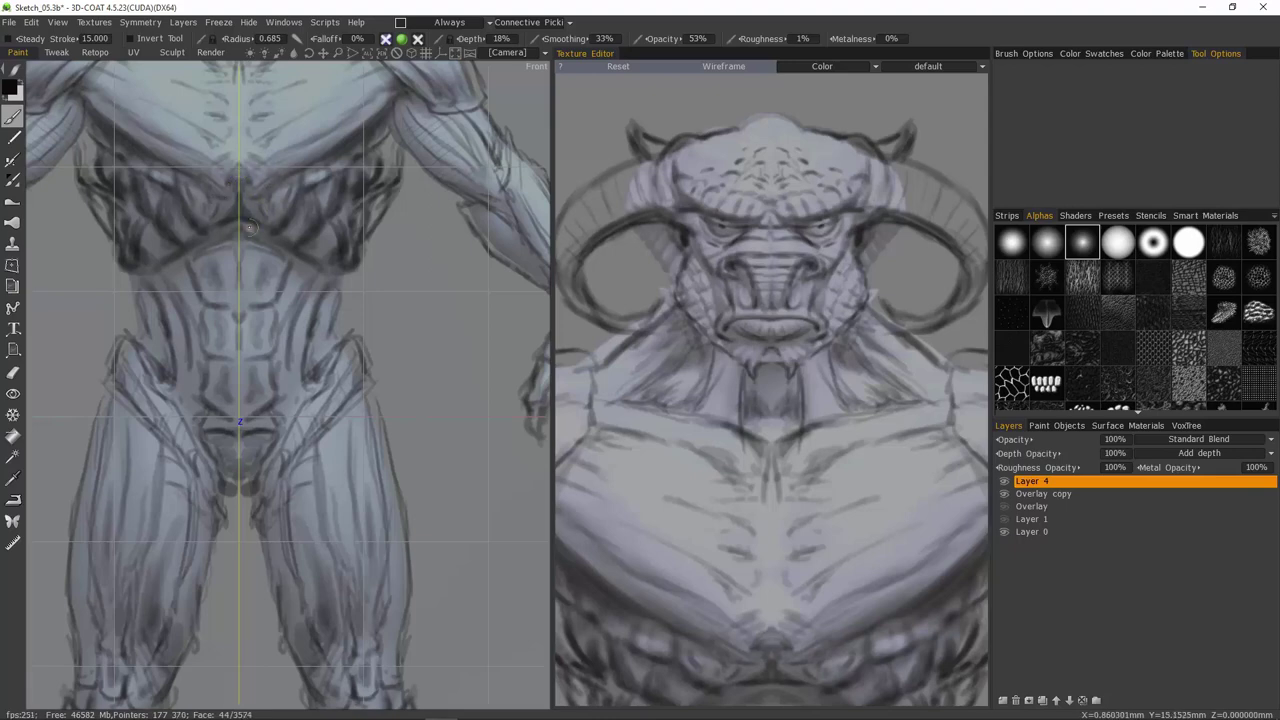
Step: Strengthen the contour lines around the elbow and forearm at radius 0.685
scroll(288, 179, "down", 3)
scroll(296, 180, "up", 2)
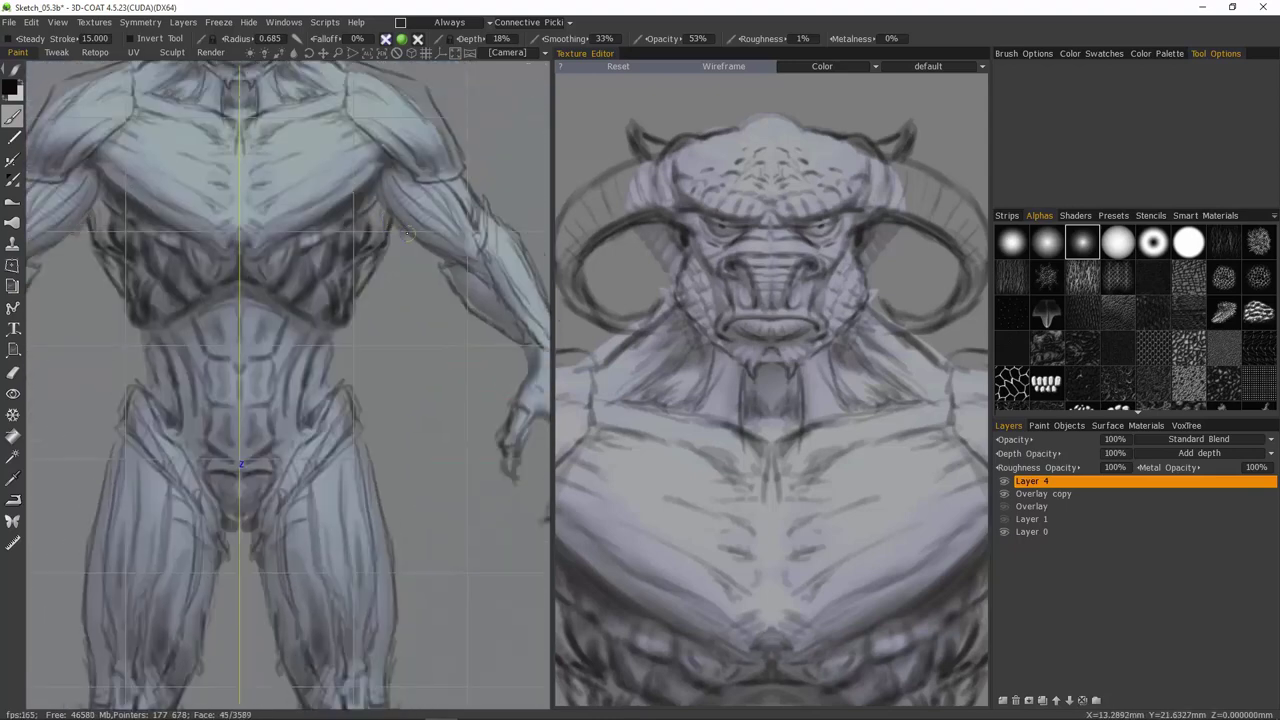
left_click_drag(479, 241, 488, 274)
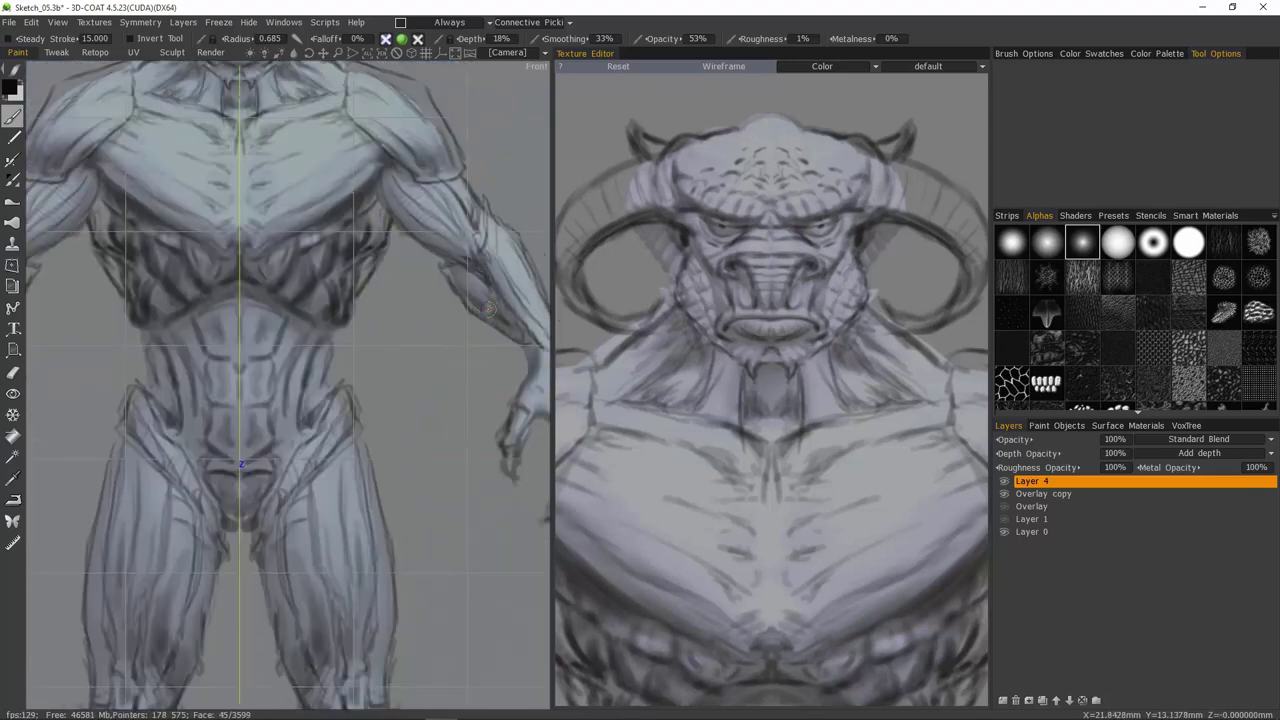
middle_click_drag(510, 330, 425, 331)
scroll(430, 350, "down", 1)
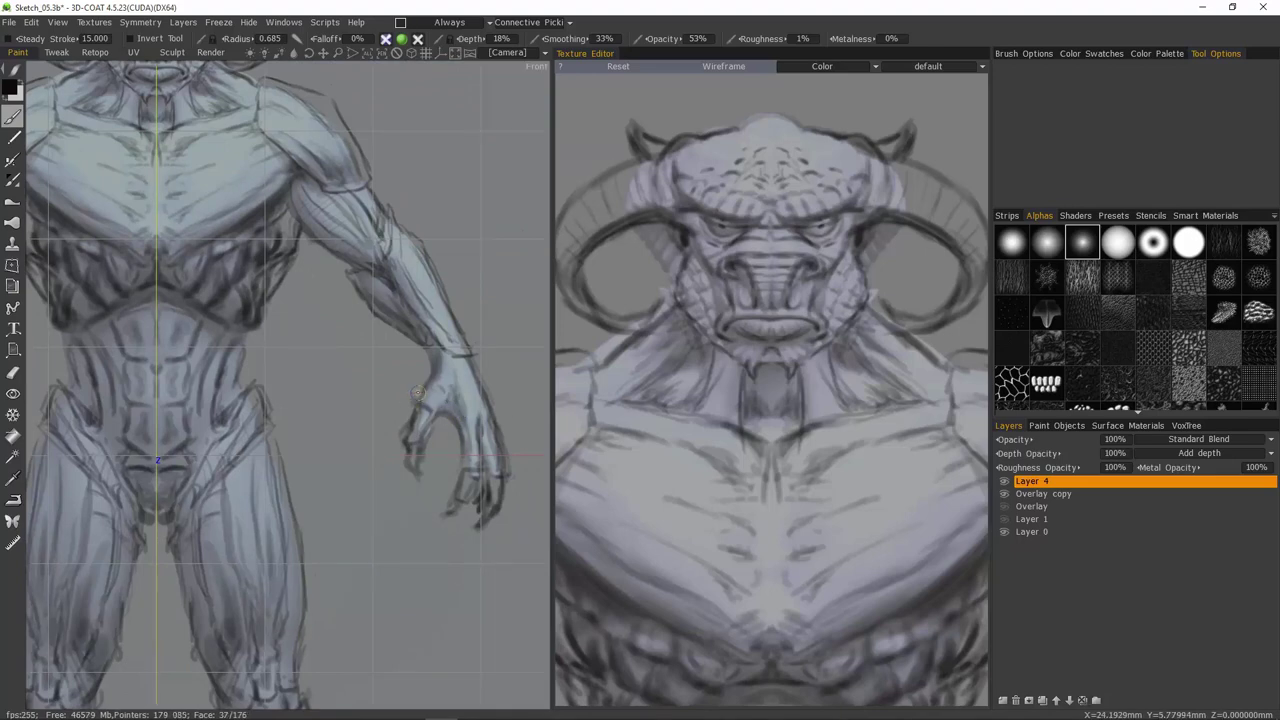
scroll(428, 437, "down", 2)
middle_click_drag(428, 437, 650, 456)
Step: Show the wireframe in the Tweak room and adjust the shape of the head with the Move tool
middle_click_drag(385, 200, 279, 412)
scroll(275, 190, "up", 5)
scroll(279, 436, "up", 2)
left_click(56, 53)
key("w")
right_click_drag(600, 294, 620, 294)
left_click_drag(622, 340, 640, 340)
left_click_drag(624, 288, 636, 298)
right_click_drag(648, 301, 626, 301)
mouse_move(588, 300)
left_mouse_down()
mouse_move(612, 316)
mouse_move(655, 292)
left_mouse_up()
left_click_drag(591, 361, 577, 363)
Step: Refine the jawline and raise the top of the skull with the Move tool at radius 1.688
right_click_drag(292, 334, 299, 334)
left_click_drag(653, 411, 652, 384)
left_click_drag(590, 455, 596, 449)
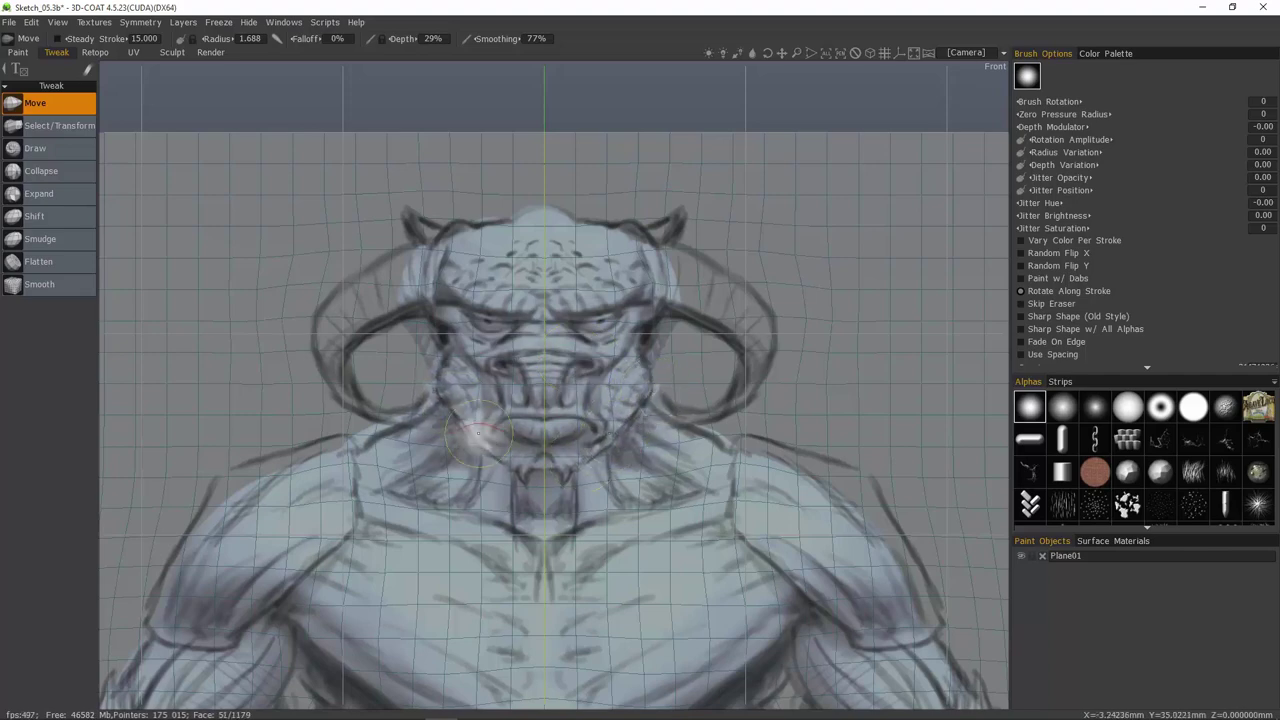
left_click_drag(476, 427, 469, 426)
left_click_drag(458, 416, 453, 413)
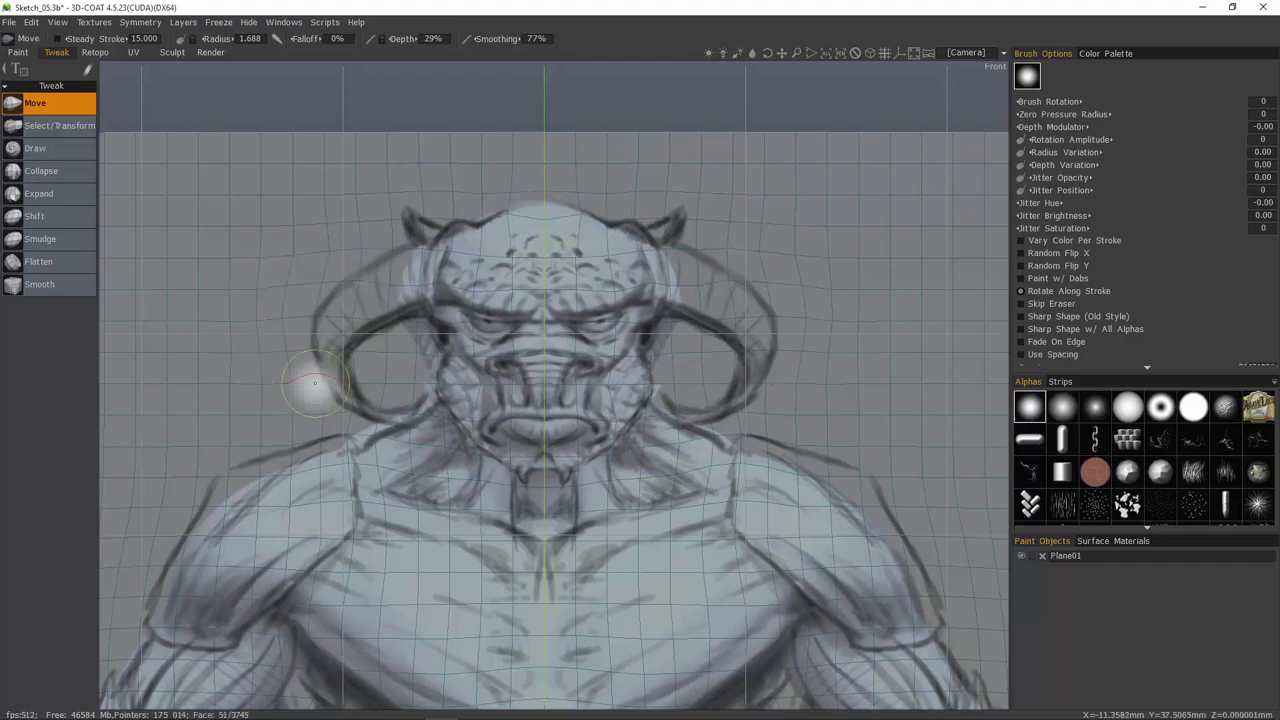
Step: Adjust the shoulders and push the upper arms outward with the Move tool at radius 2.507
right_click_drag(768, 383, 777, 451, "alt")
right_click_drag(334, 447, 334, 406, "alt")
middle_click_drag(650, 434, 650, 366, "alt")
left_click_drag(677, 363, 712, 358)
right_click_drag(772, 312, 791, 371, "alt")
middle_click_drag(348, 572, 348, 440, "alt")
mouse_move(379, 325)
middle_mouse_down("alt")
mouse_move(488, 325)
mouse_move(404, 325)
middle_mouse_up("alt")
right_click_drag(404, 325, 404, 255, "alt")
left_click_drag(745, 226, 750, 216)
left_click_drag(776, 284, 805, 285)
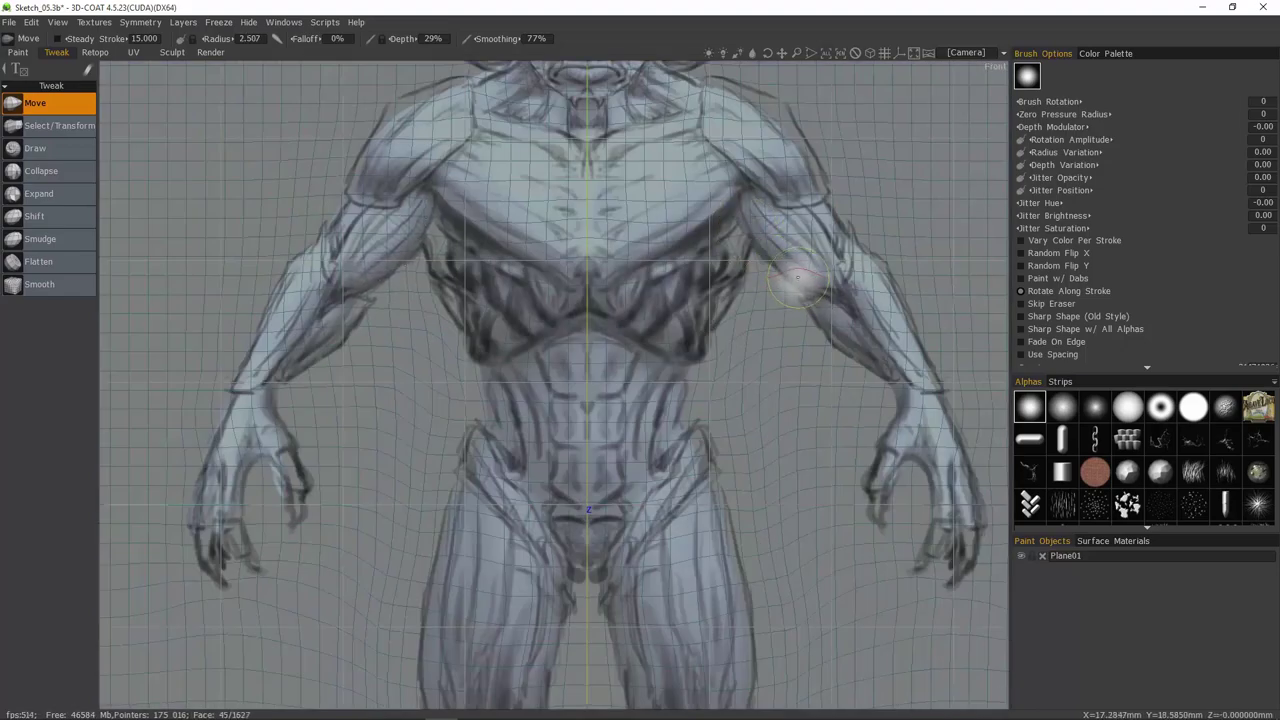
Step: Shift the arms outward with a Move radius of 8.333, then refine smaller areas with a reduced radius
mouse_move(750, 190)
right_mouse_down("alt")
mouse_move(746, 254)
mouse_move(746, 210)
right_mouse_up("alt")
middle_click_drag(428, 299, 366, 299, "alt")
right_click_drag(366, 299, 366, 323, "alt")
middle_click_drag(366, 323, 366, 347, "alt")
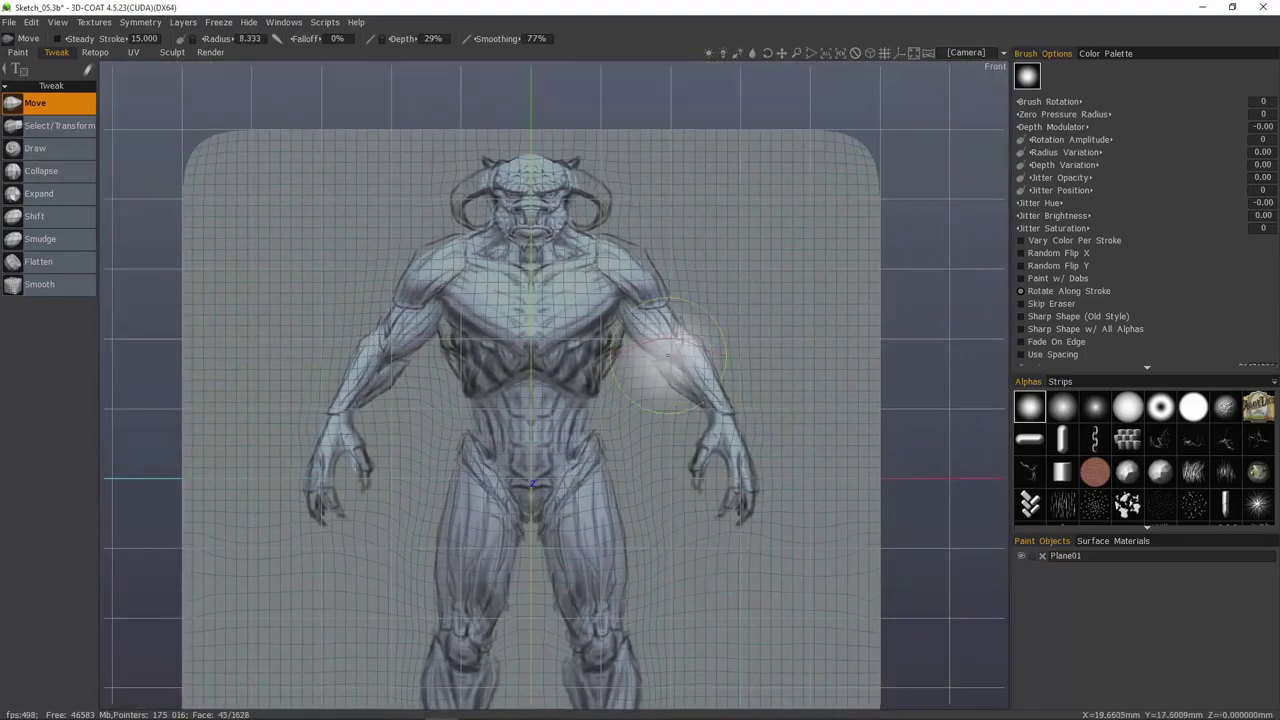
mouse_move(678, 350)
left_mouse_down()
mouse_move(735, 360)
mouse_move(744, 419)
left_mouse_up()
right_click_drag(168, 320, 168, 384, "alt")
scroll(170, 400, "up", 5)
left_click_drag(378, 421, 358, 421)
scroll(258, 267, "down", 1)
right_click_drag(444, 356, 436, 356)
left_click_drag(455, 352, 449, 347)
right_click_drag(430, 332, 422, 333)
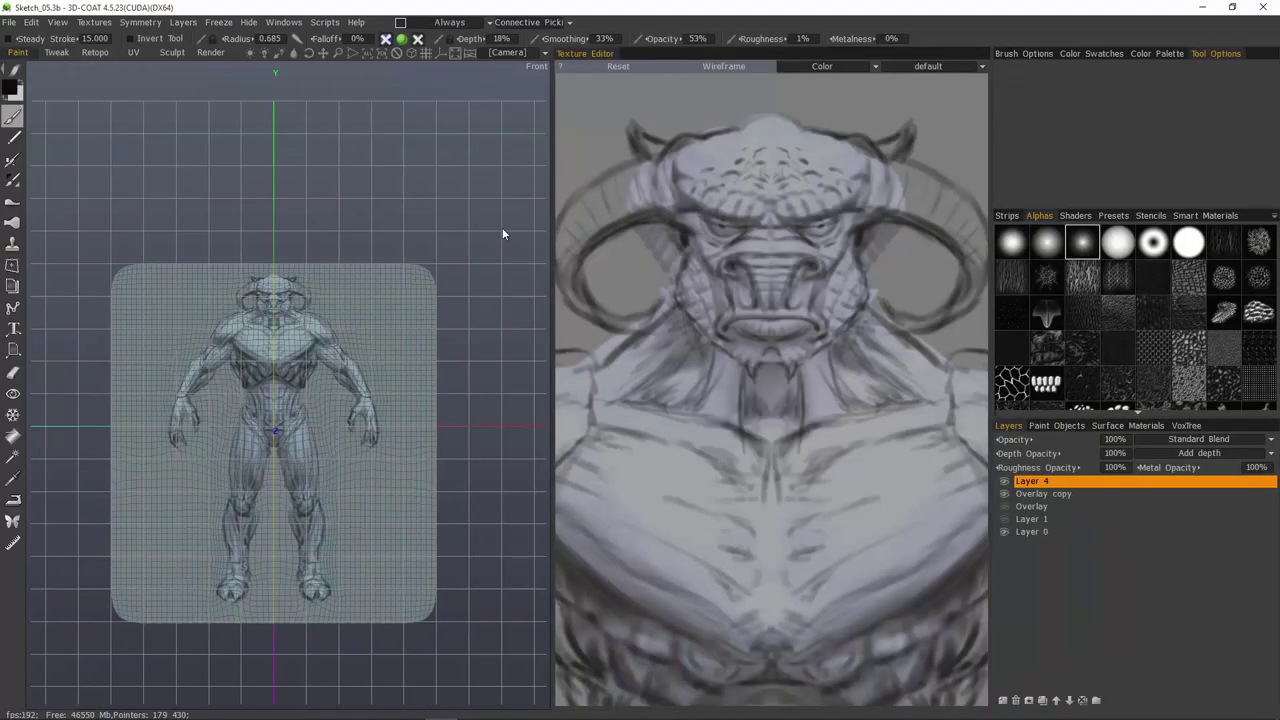
Step: Sketch darker detail into both eyes in the Paint room with the brush at radius 0.236 and 18% depth
scroll(502, 227, "up", 2)
scroll(302, 455, "up", 6)
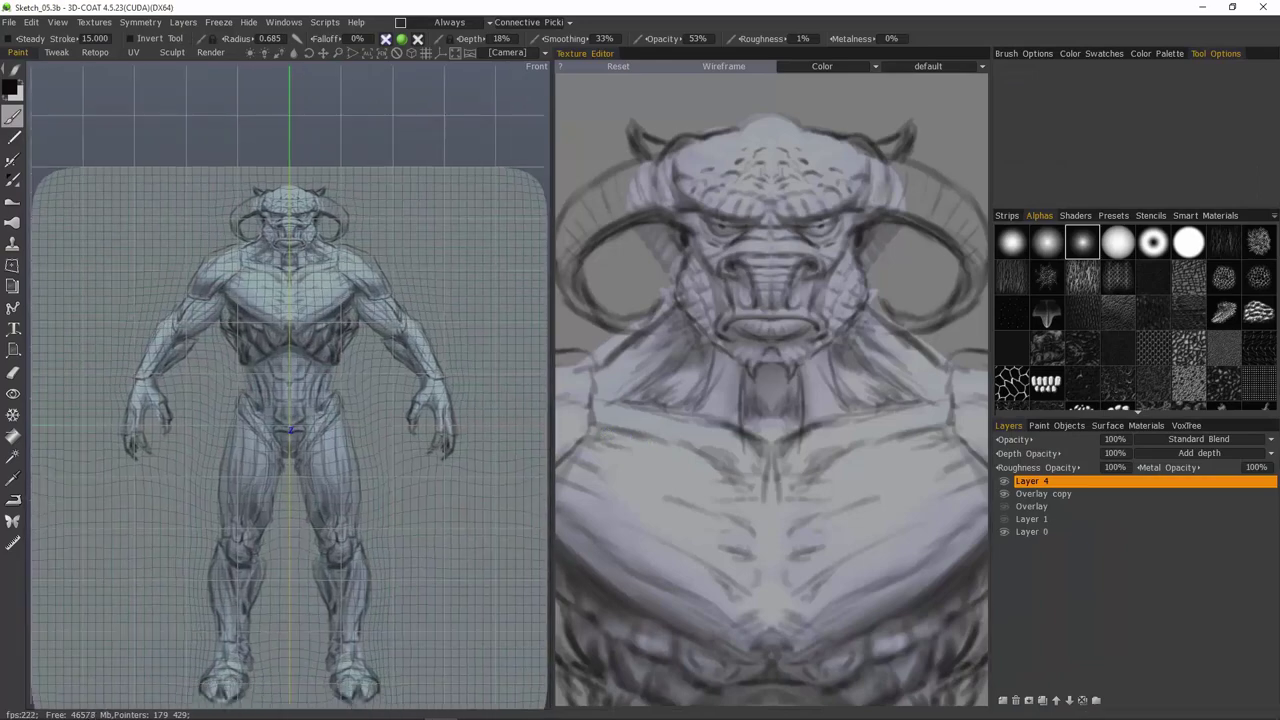
scroll(452, 244, "down", 5)
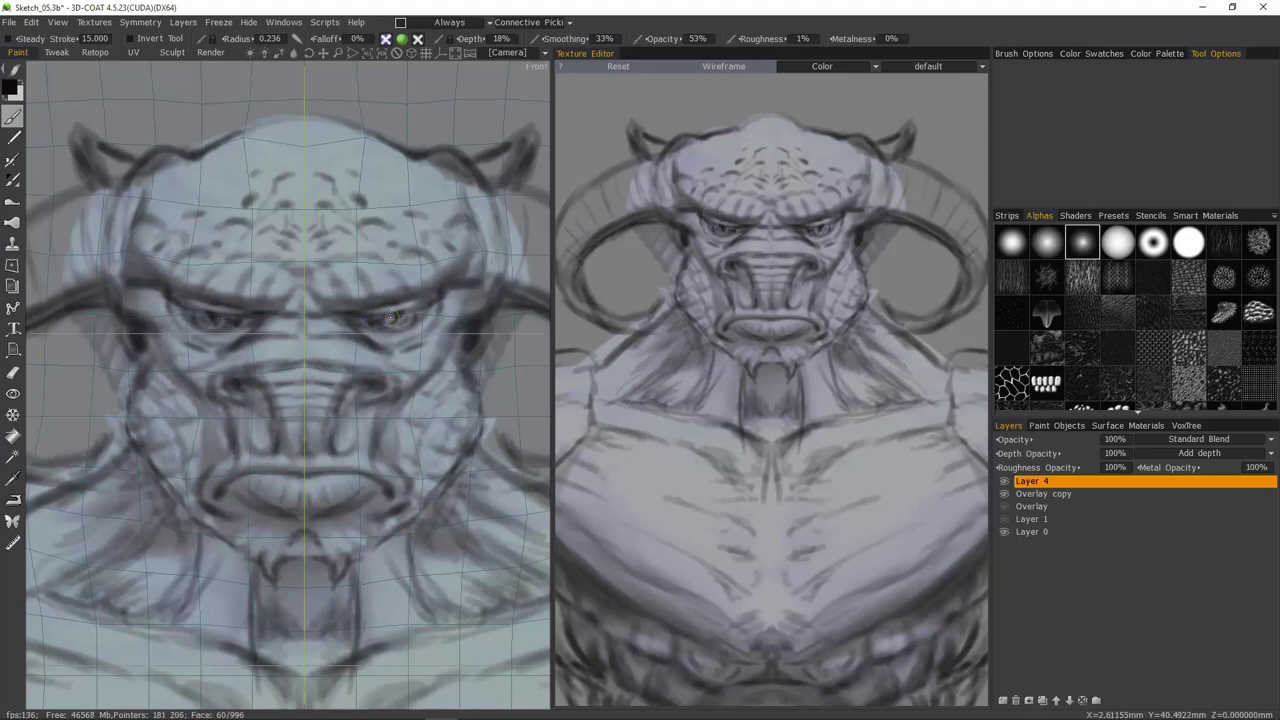
scroll(1188, 395, "down", 1)
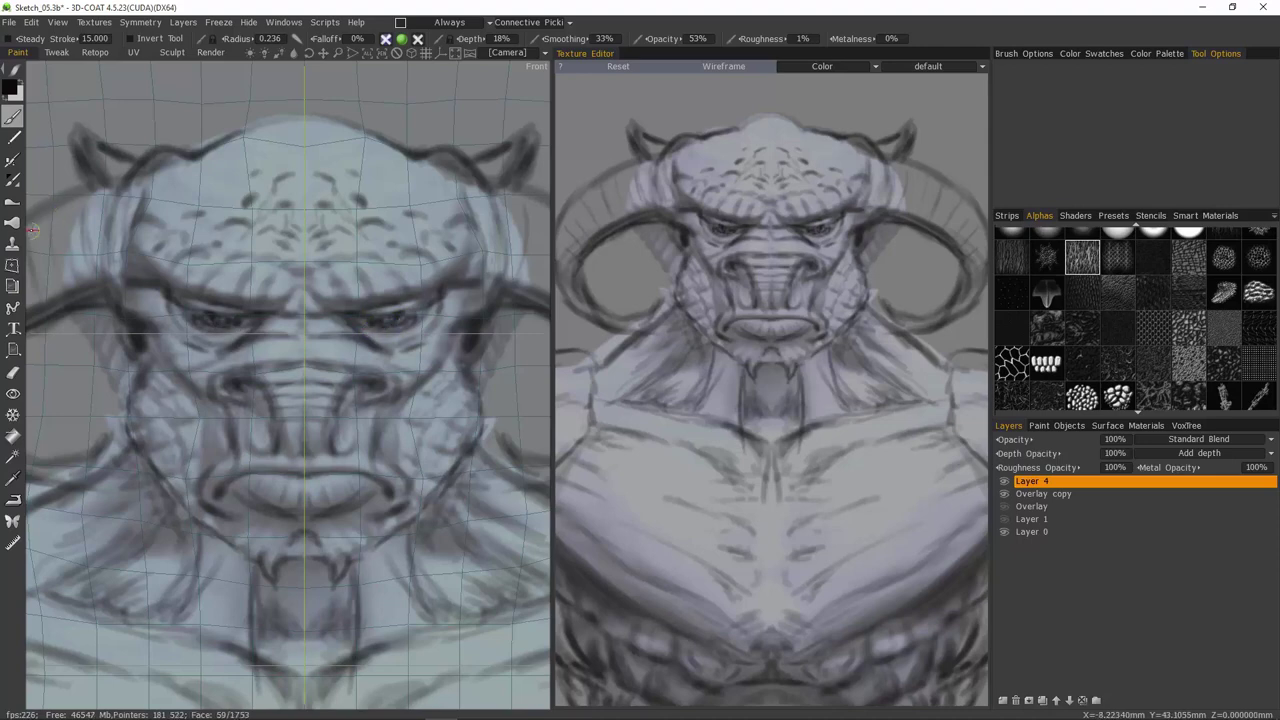
Step: Lighten and then darken areas of the eyes with the color operations tool at radius 0.251 and 30% opacity
left_click(12, 179)
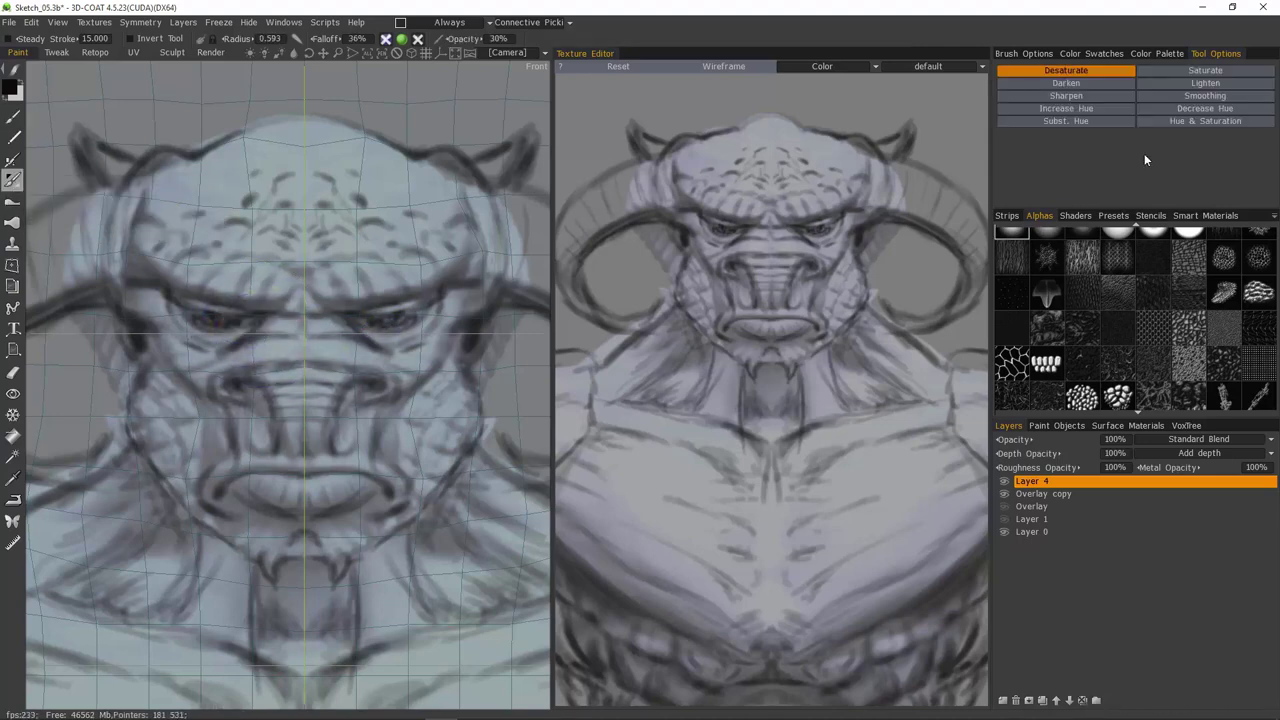
left_click(1205, 83)
scroll(404, 300, "up", 3)
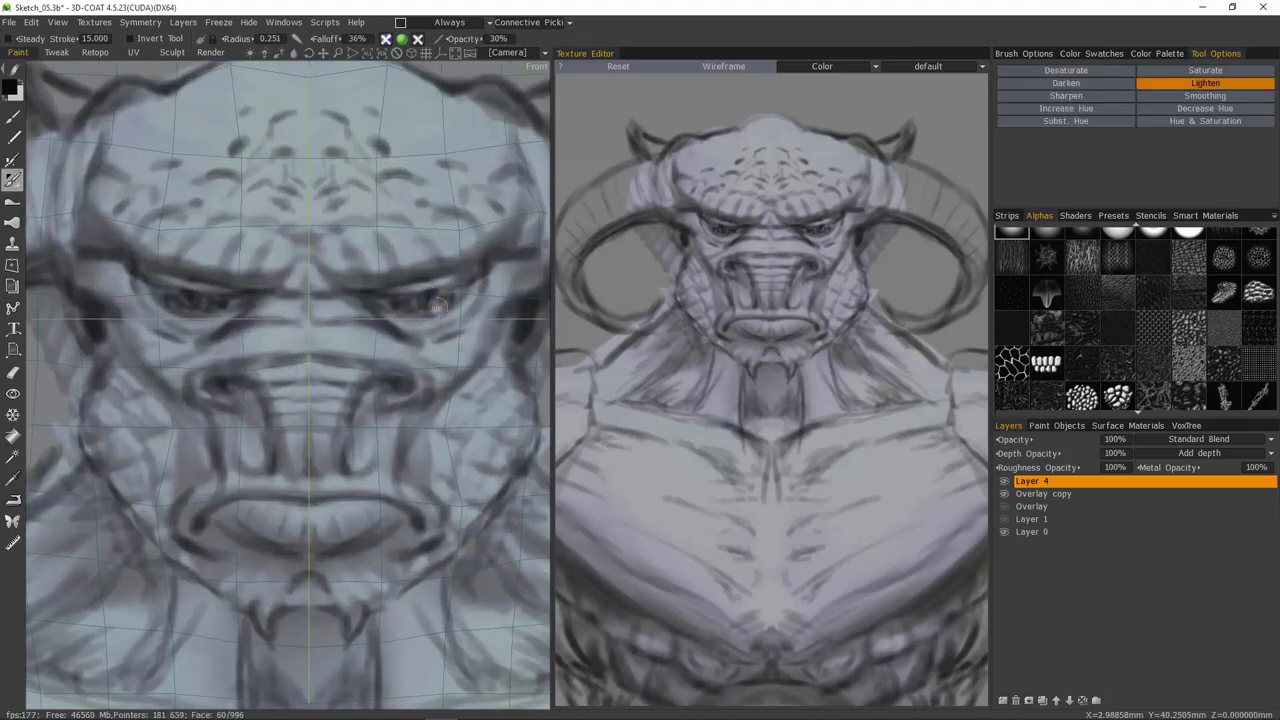
left_click(1066, 83)
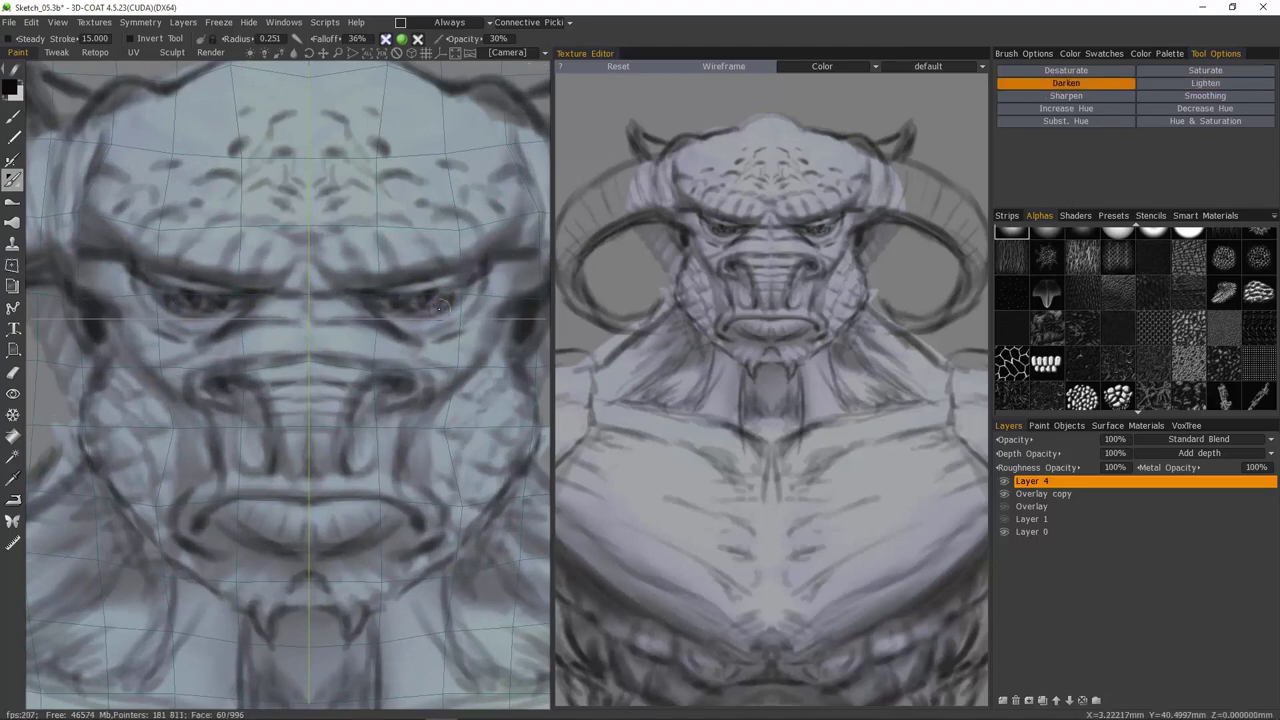
Step: Define the eyelids and dark irises with the airbrush at radius 0.207 and 33% opacity
left_click(12, 158)
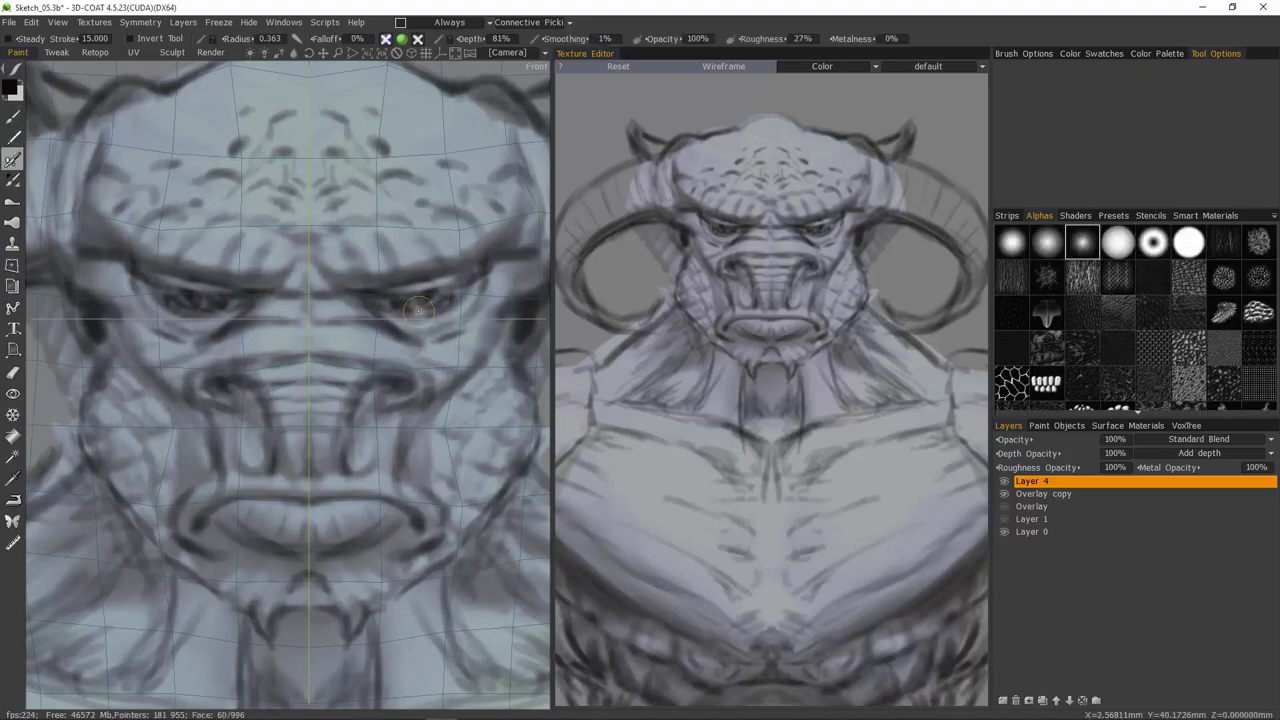
key("bracketleft")
key("bracketleft")
left_click_drag(408, 309, 403, 302)
key("shift+a")
scroll(288, 160, "up", 5)
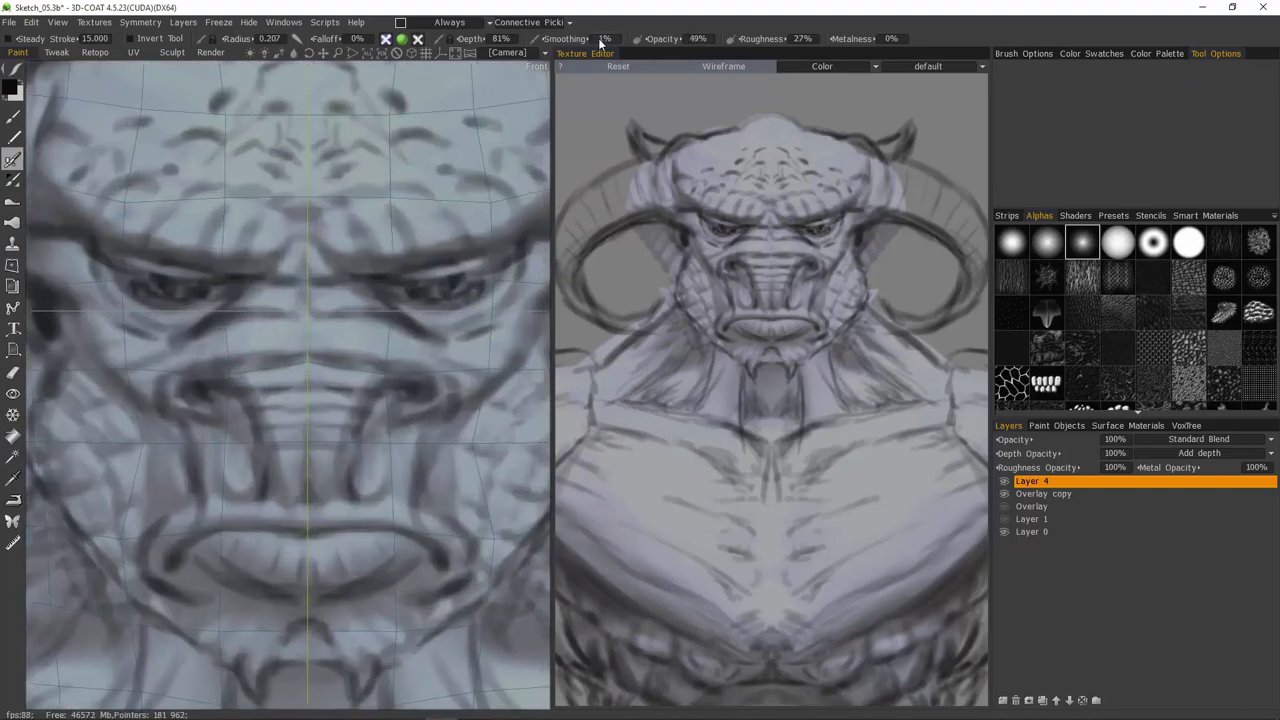
mouse_move(484, 280)
left_mouse_down()
mouse_move(466, 268)
mouse_move(420, 282)
mouse_move(451, 302)
mouse_move(490, 290)
mouse_move(468, 302)
mouse_move(459, 286)
left_mouse_up()
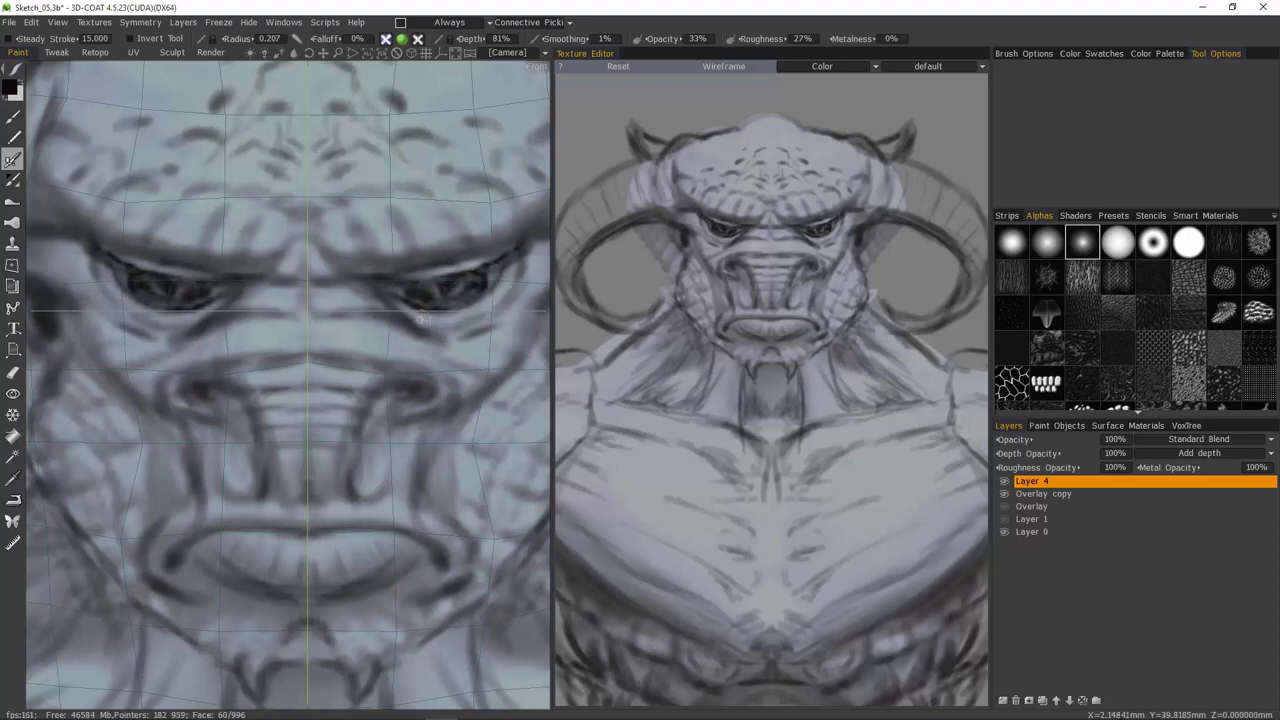
Step: Darken the nostrils, the mouth line and the folds beside the muzzle at radius 0.207
scroll(380, 300, "down", 5)
scroll(360, 348, "up", 5)
left_click_drag(370, 362, 362, 363)
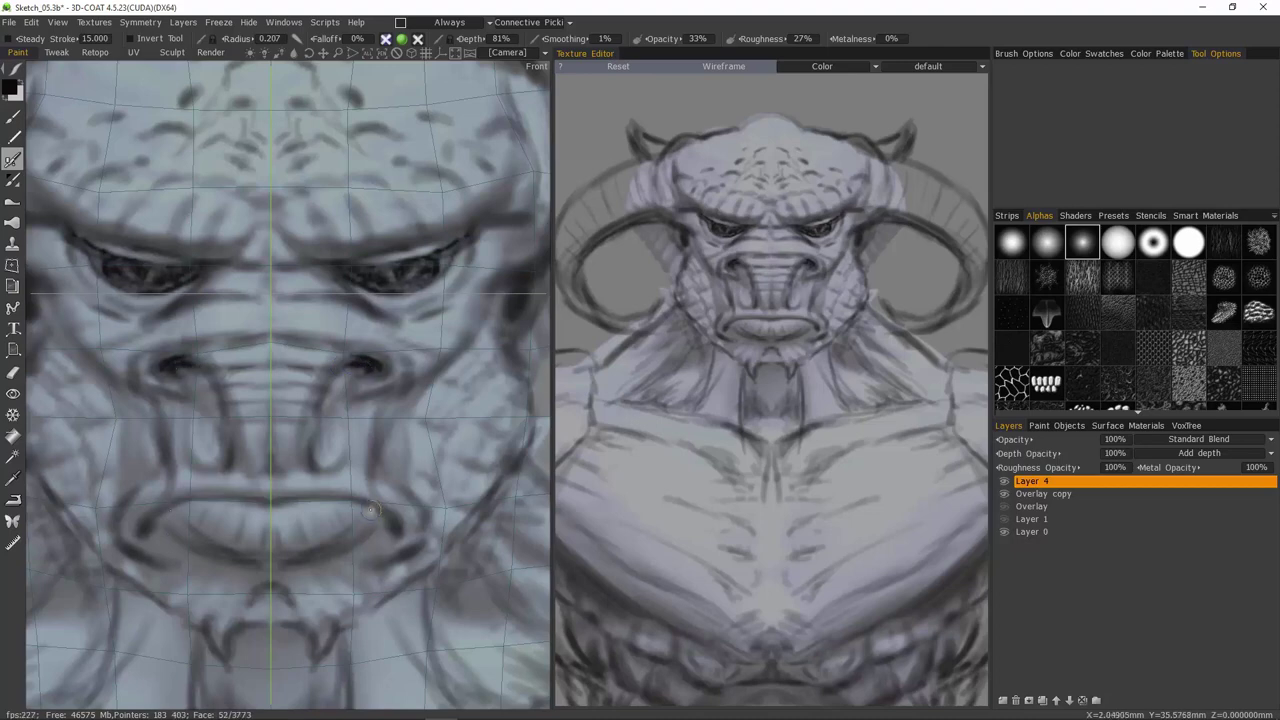
left_click_drag(371, 507, 401, 531)
mouse_move(334, 498)
left_mouse_down()
mouse_move(280, 502)
mouse_move(306, 488)
left_mouse_up()
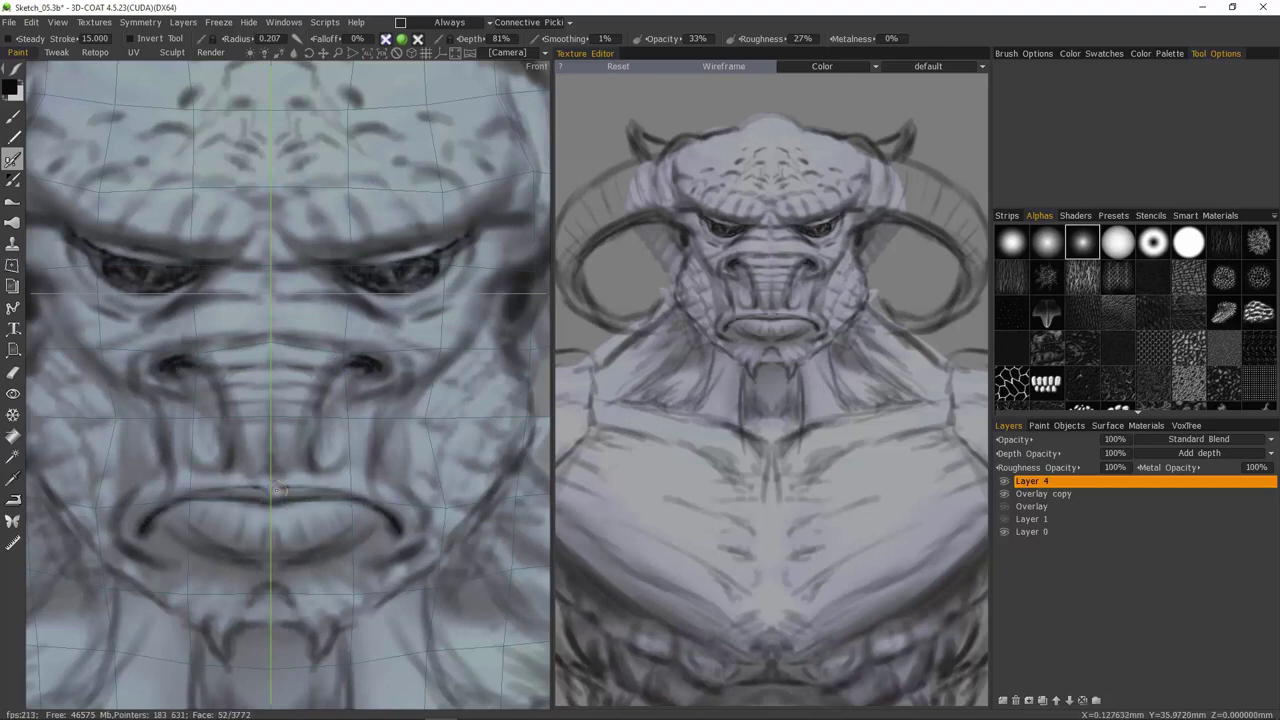
left_click_drag(396, 402, 380, 482)
mouse_move(309, 408)
left_mouse_down()
mouse_move(314, 458)
mouse_move(339, 465)
left_mouse_up()
Step: Darken the contours of the curved horns and hide the wireframe
right_click_drag(350, 440, 644, 299, "alt")
middle_click_drag(272, 390, 385, 376, "alt")
left_click_drag(200, 245, 154, 268)
mouse_move(125, 366)
left_mouse_down()
mouse_move(112, 359)
mouse_move(206, 430)
mouse_move(178, 418)
left_mouse_up()
key("w")
scroll(310, 193, "down", 2)
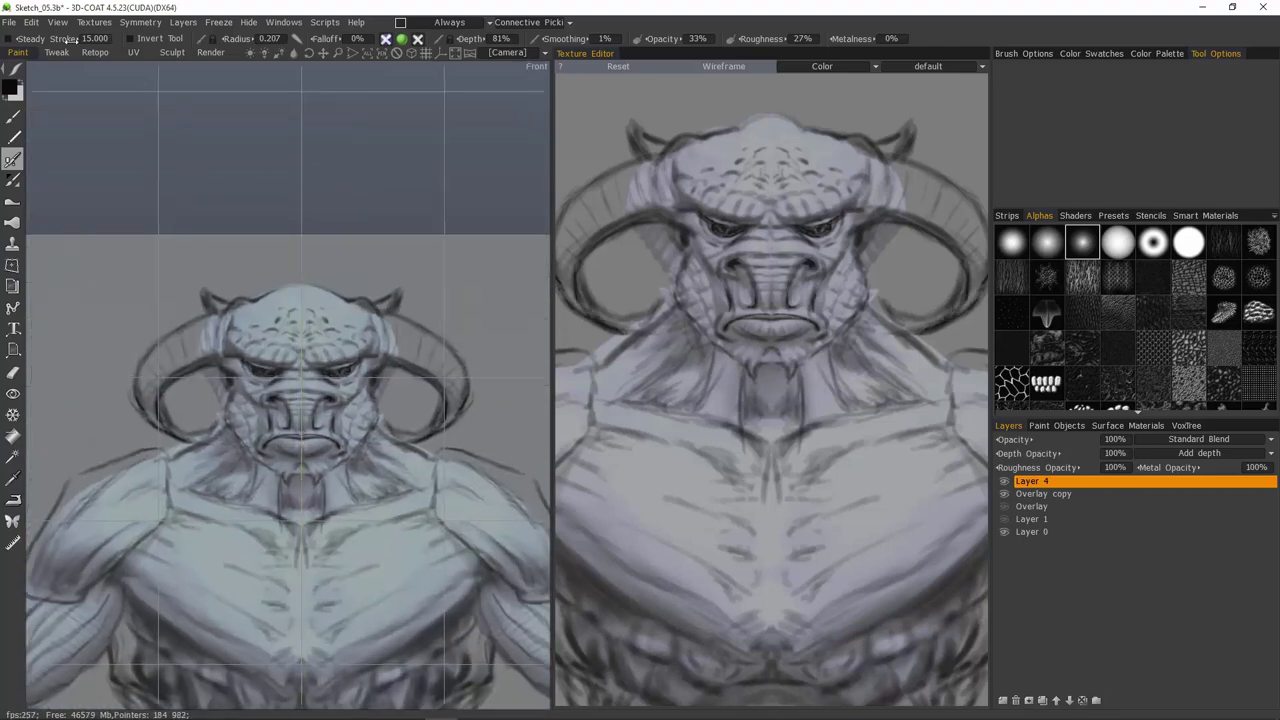
Step: Hide the 3D grid and reinforce the lower edge of the curved horns
left_click(57, 22)
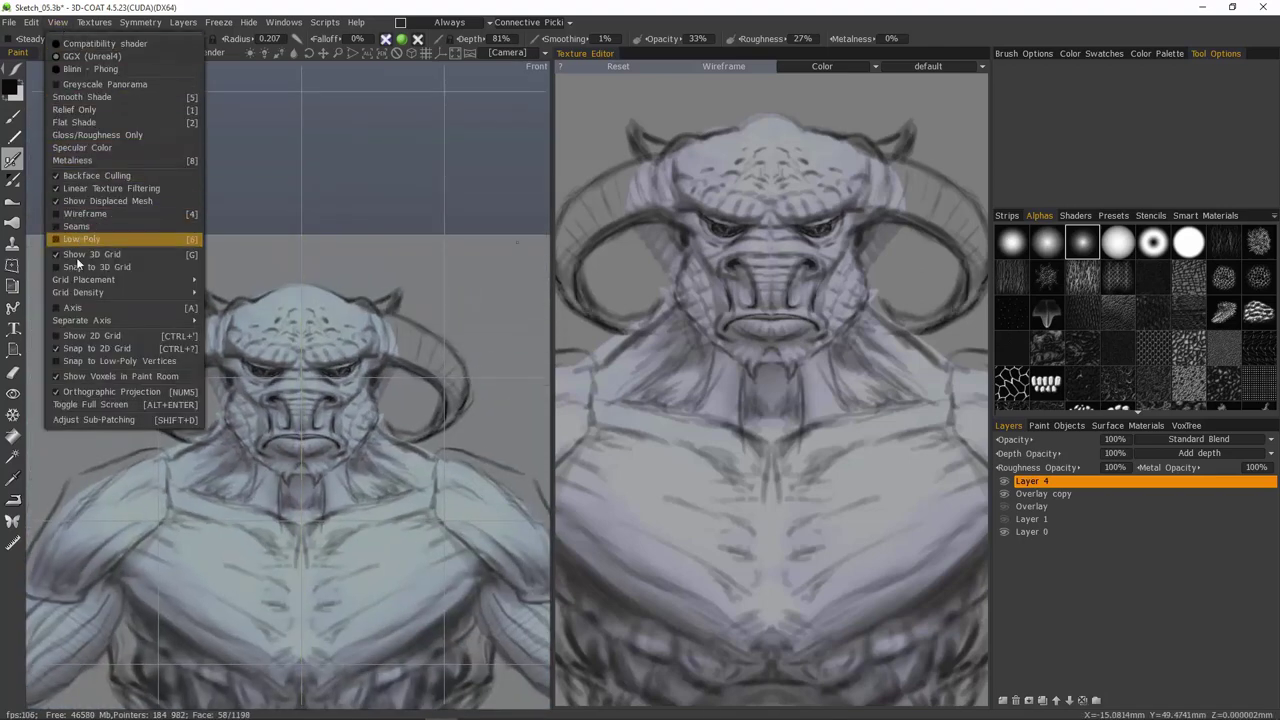
mouse_move(183, 282)
scroll(374, 276, "up", 5)
mouse_move(250, 480)
left_mouse_down()
mouse_move(180, 431)
mouse_move(287, 497)
mouse_move(327, 492)
left_mouse_up()
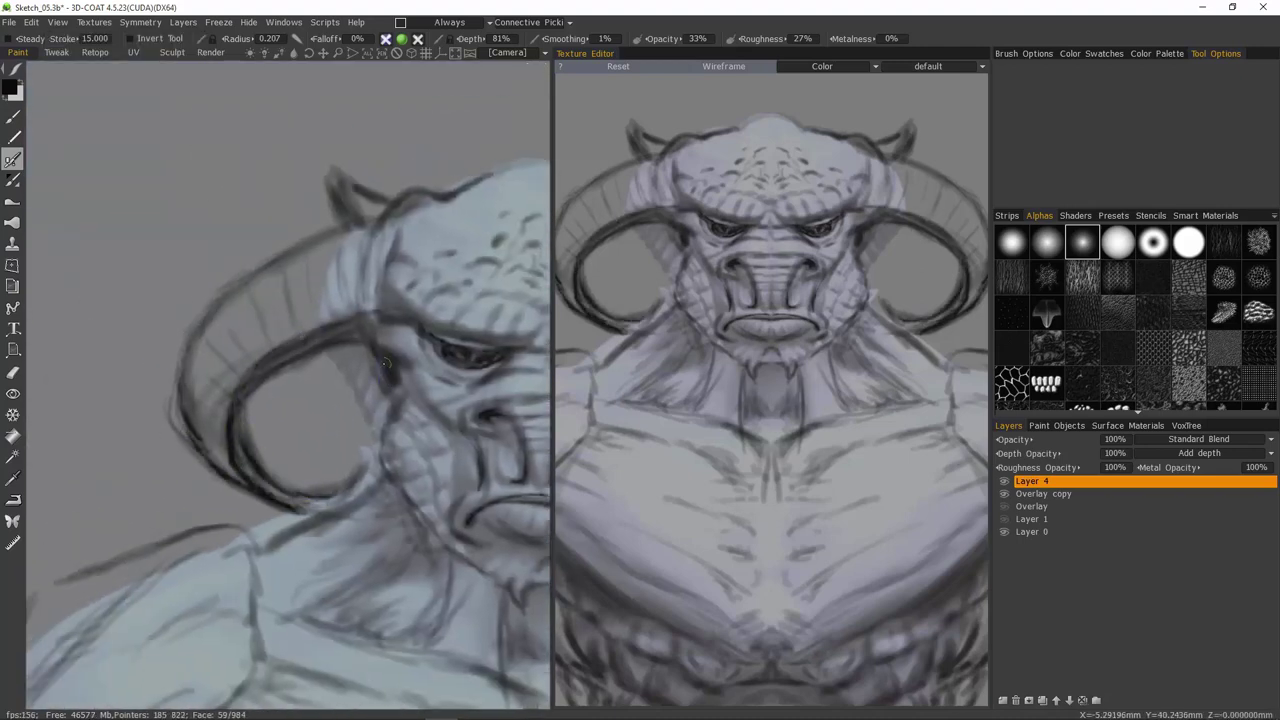
Step: Outline the side of the face, jaw and chin with dark airbrush strokes at radius 0.207
mouse_move(393, 393)
left_mouse_down()
mouse_move(384, 455)
mouse_move(447, 547)
mouse_move(478, 568)
left_mouse_up()
scroll(478, 568, "down", 1)
middle_click_drag(478, 568, 446, 560)
left_click_drag(455, 567, 517, 572)
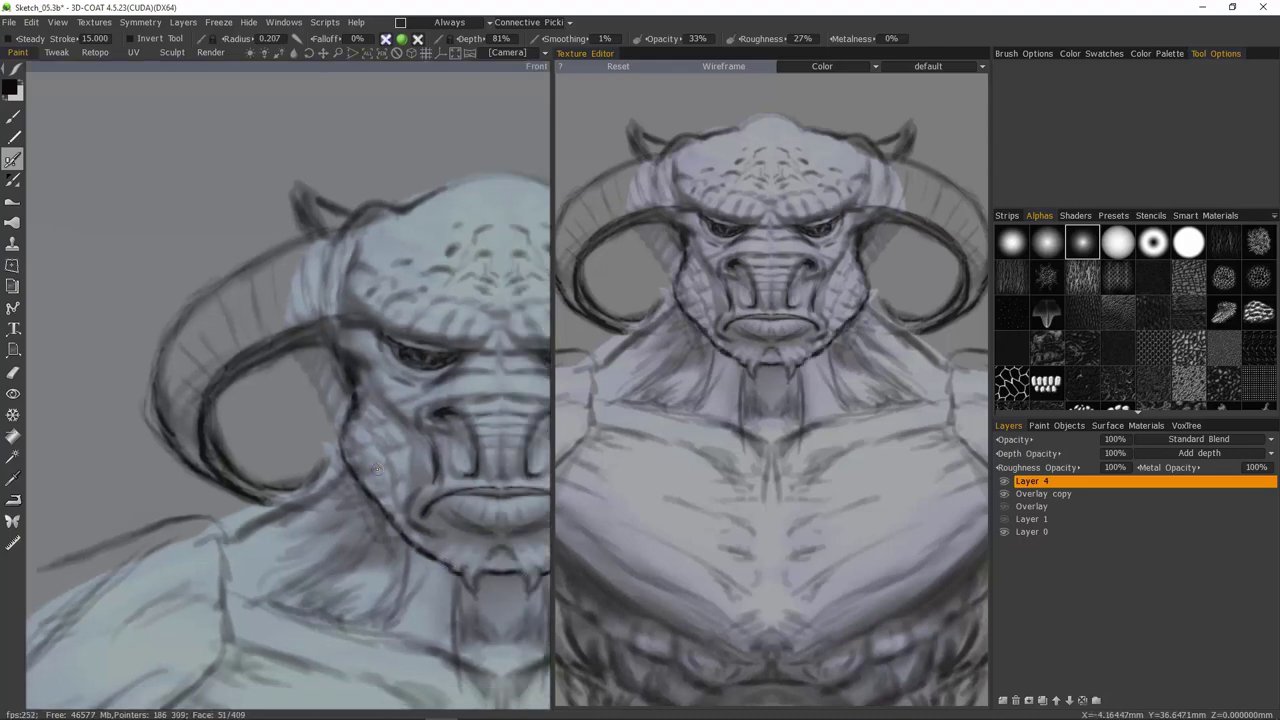
Step: Darken the cheek edge, the brow line and the crease beneath the eyes at radius 0.207
left_click_drag(343, 409, 345, 395)
mouse_move(326, 325)
left_mouse_down()
mouse_move(366, 318)
mouse_move(441, 340)
left_mouse_up()
mouse_move(517, 349)
left_mouse_down()
mouse_move(470, 360)
mouse_move(478, 372)
left_mouse_up()
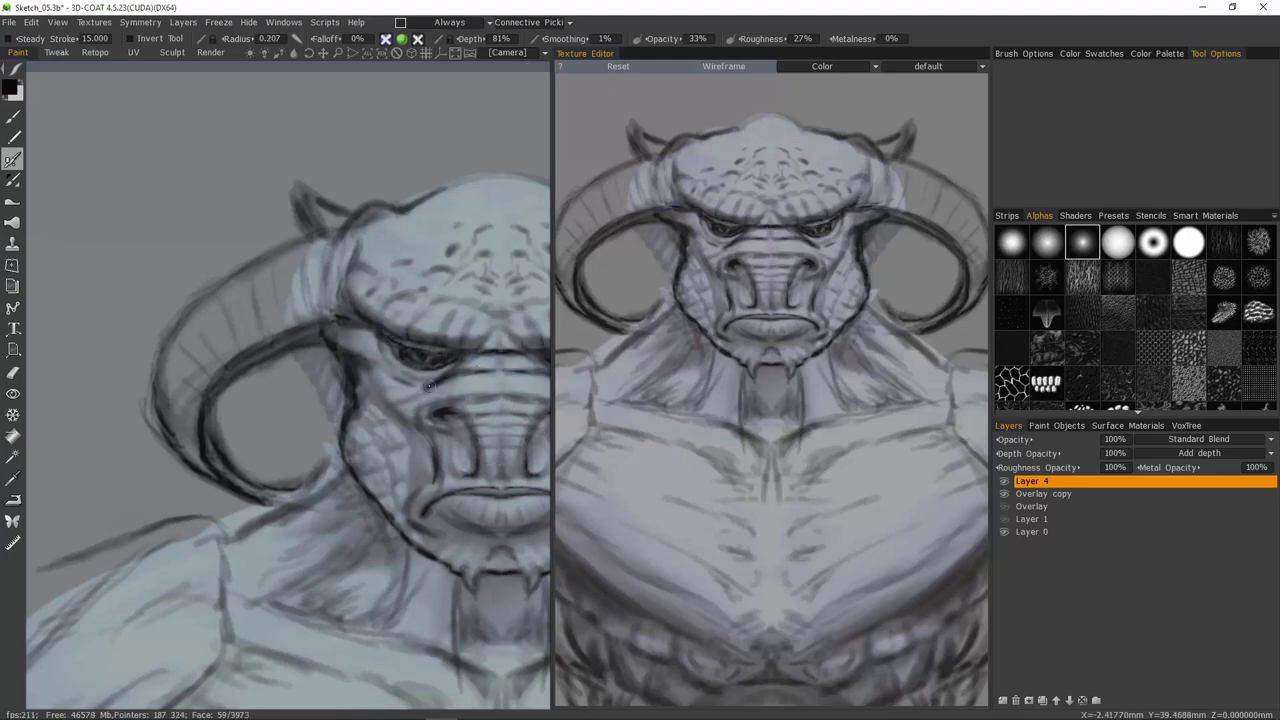